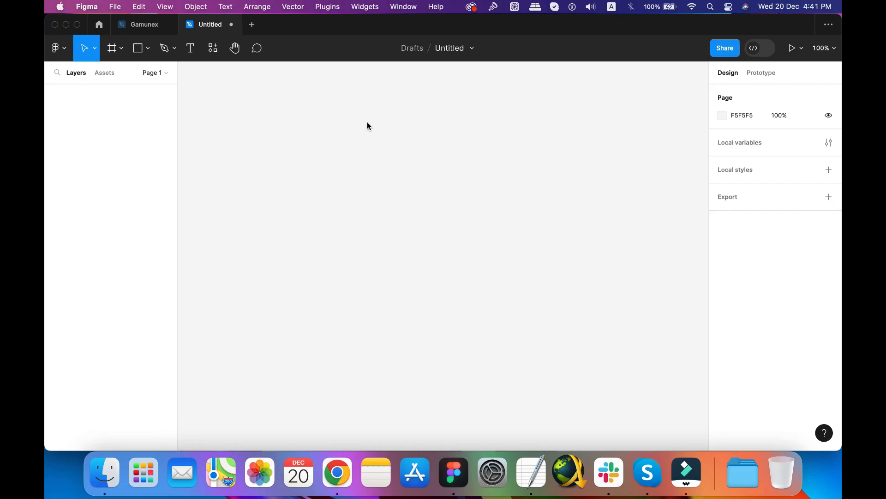
Rename the untitled design file as "Gamunex Logo".
left_click(455, 48)
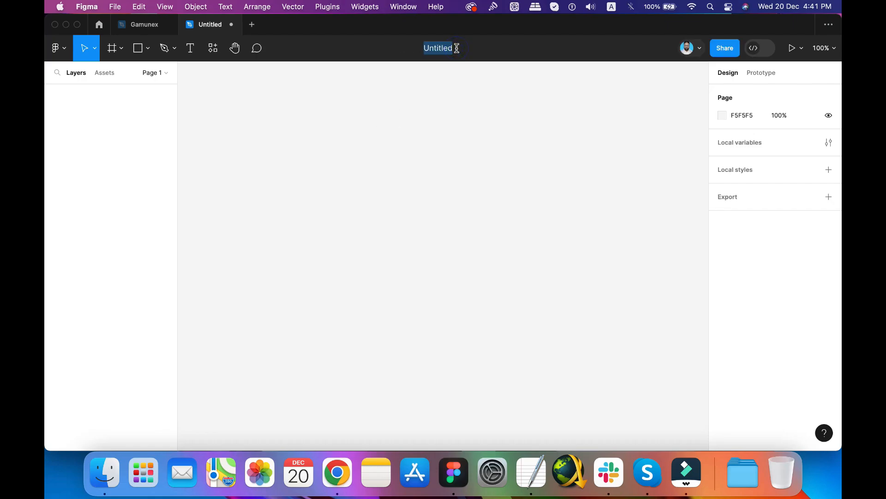
type("Gamunex Logo")
key("Return")
left_click(342, 174)
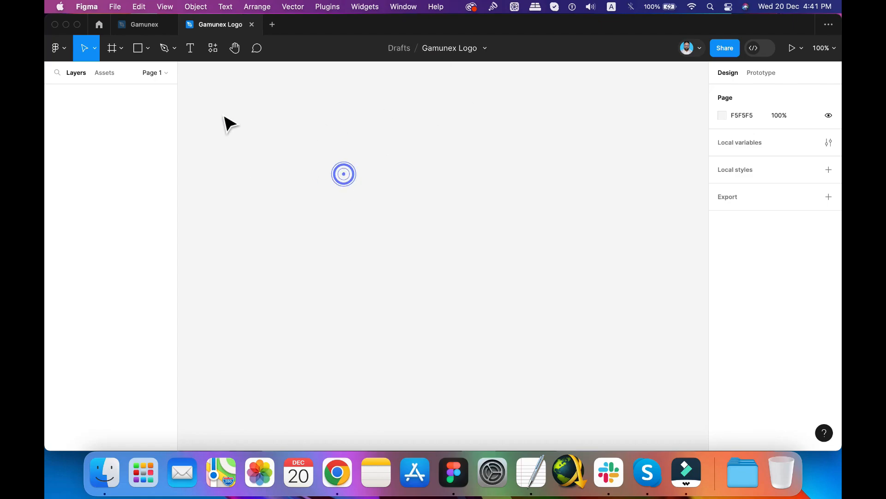
Create a frame on the empty canvas and set its size to 762 × 762.
left_click(113, 46)
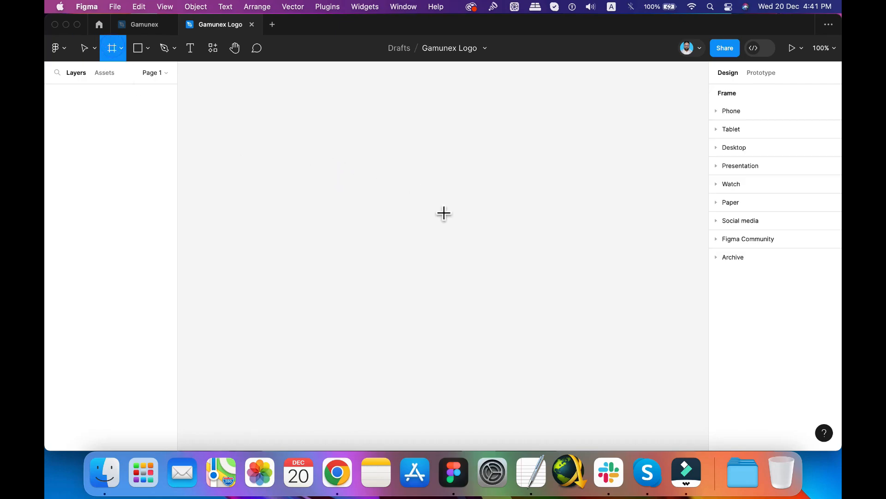
left_click(413, 216)
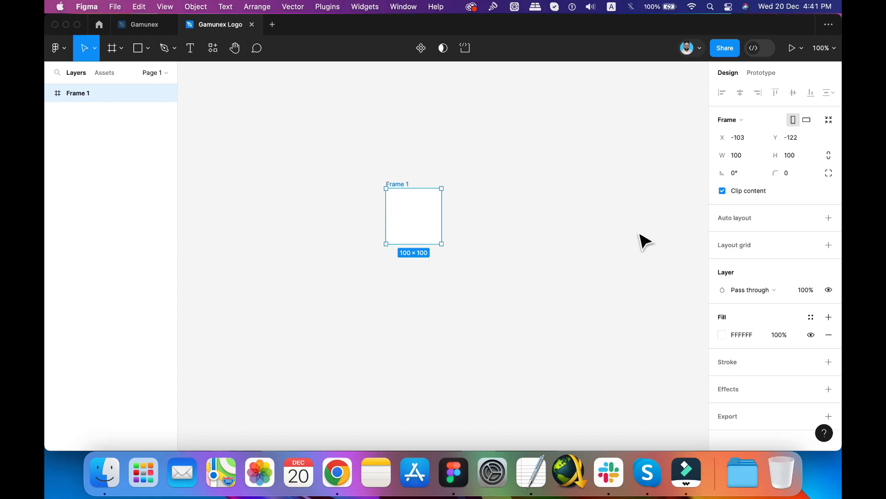
left_click(750, 156)
type("76")
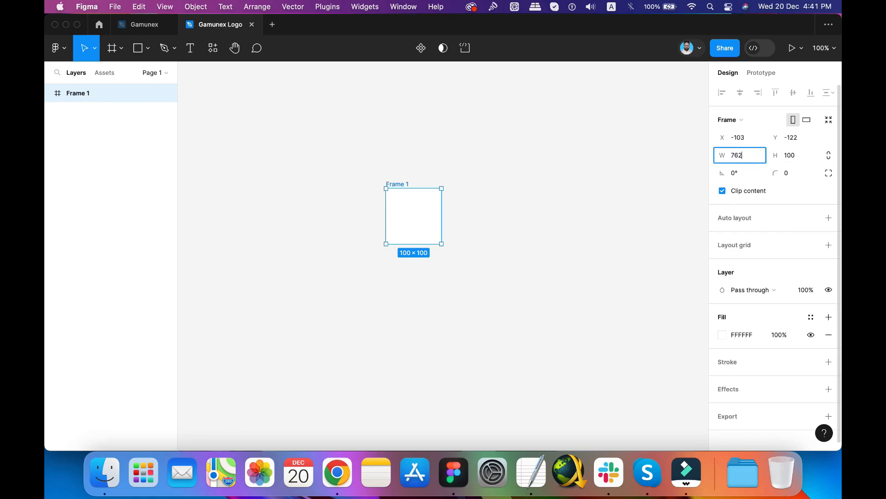
type("2")
key("Tab")
type("762")
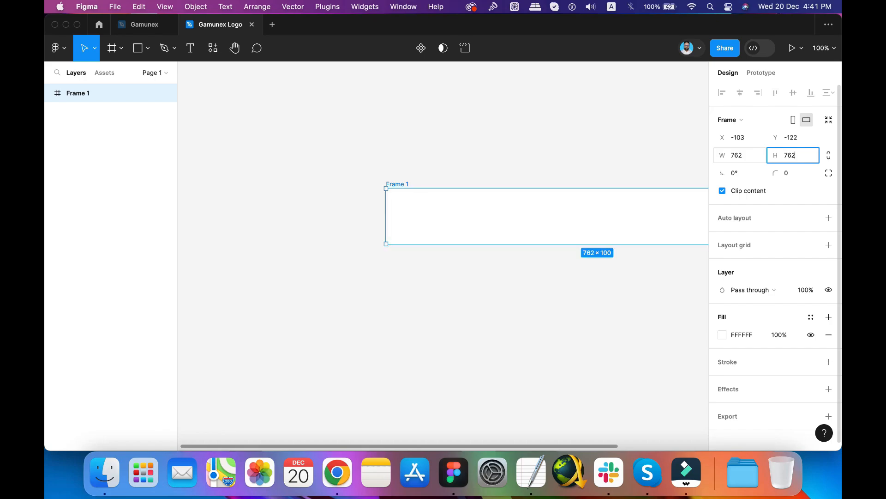
key("Tab")
Position the new frame at X 0, Y 0.
left_click(748, 140)
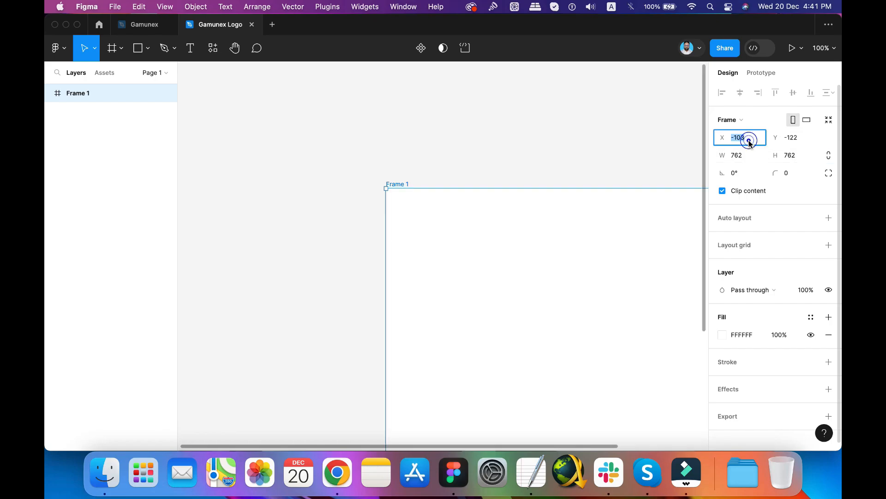
type("0")
key("Tab")
type("0")
key("Tab")
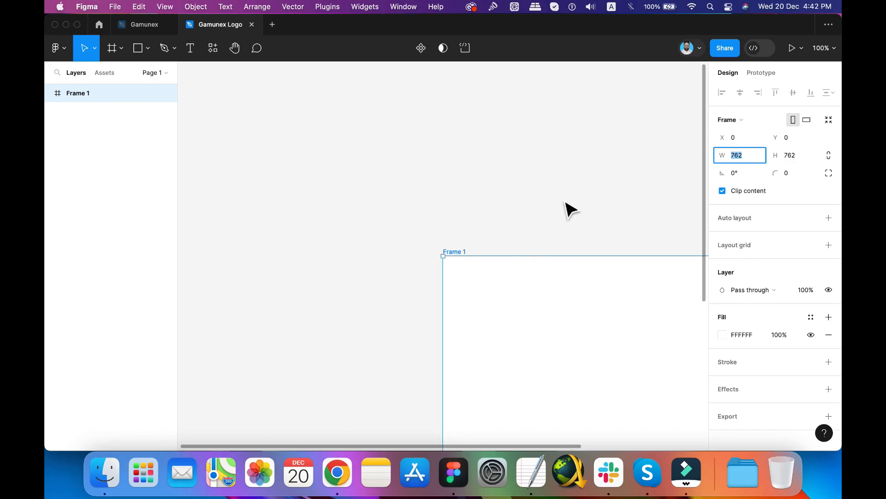
scroll(572, 210, "down", 5)
scroll(571, 210, "right", 5)
scroll(571, 210, "down", 5)
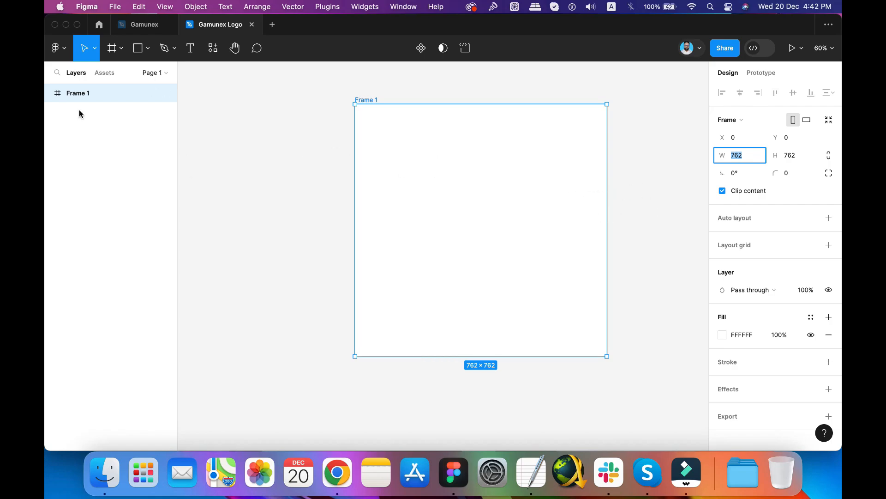
Rename the frame layer as "Logo".
double_click(82, 93)
type("Logo")
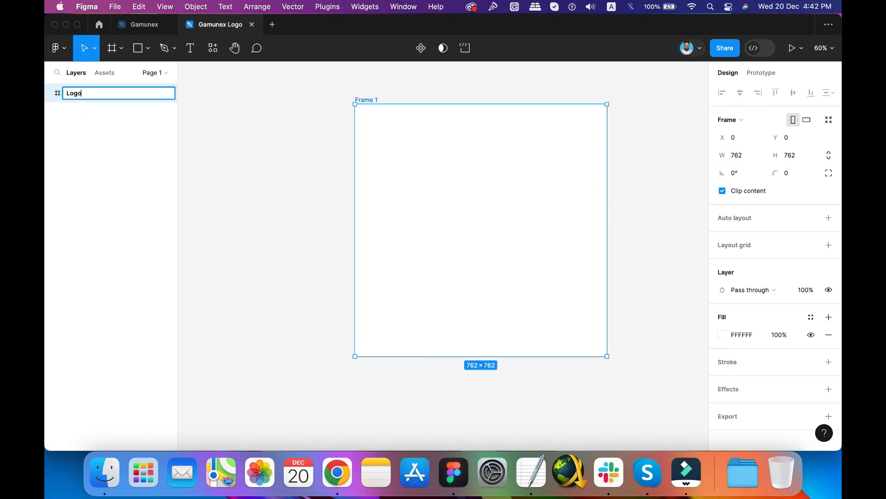
key("Return")
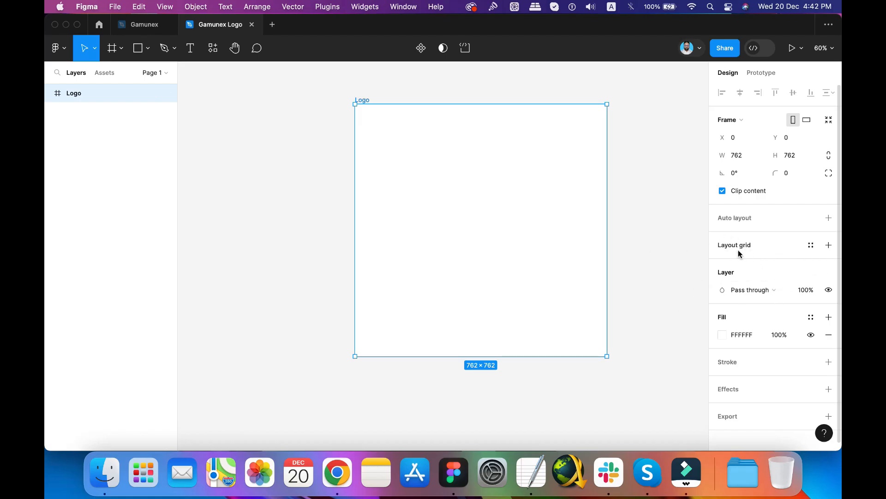
Add a layout grid to the Logo frame and set the grid size to 8 px.
left_click(828, 245)
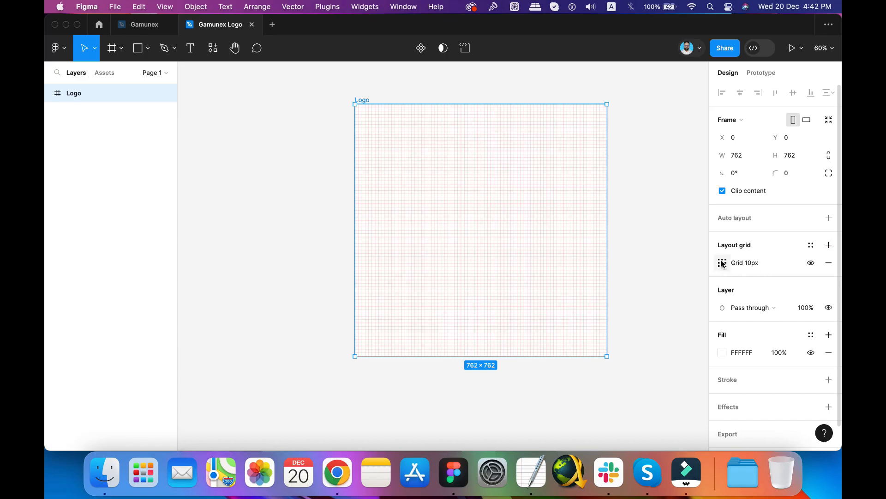
left_click(722, 263)
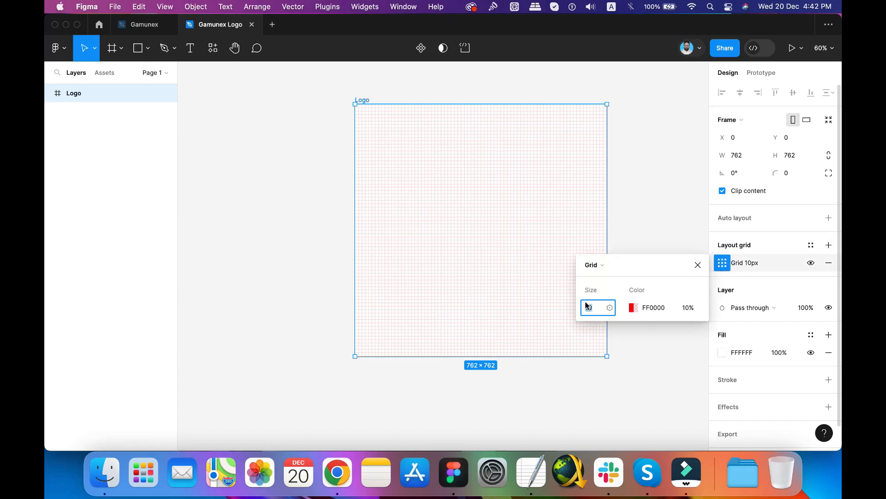
type("8")
key("Return")
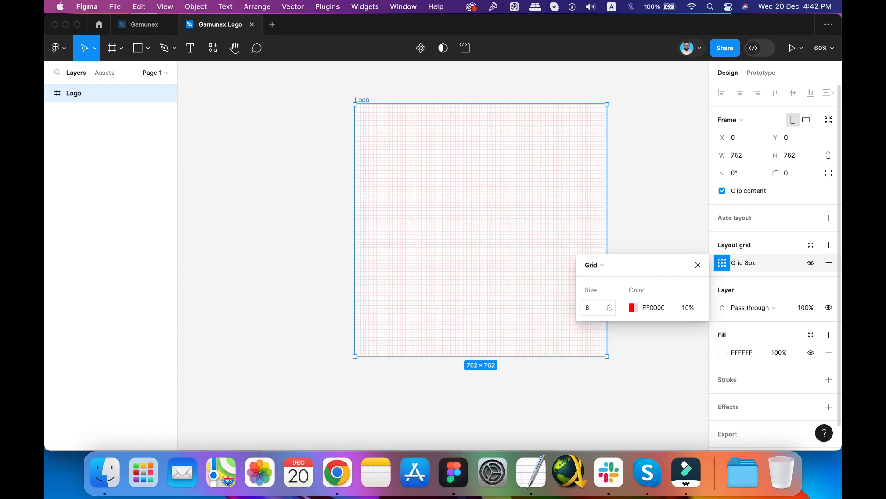
left_click(698, 265)
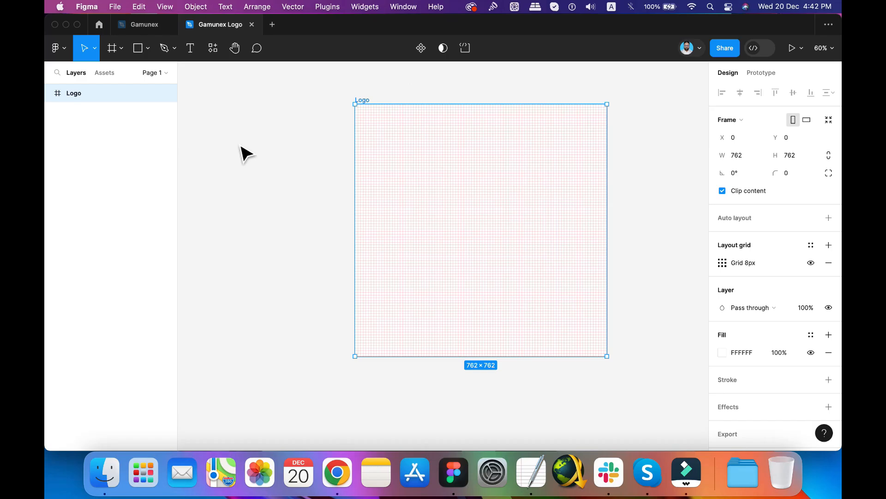
Place a 100 × 100 star inside the Logo frame and set its point count to 4.
left_click(146, 55)
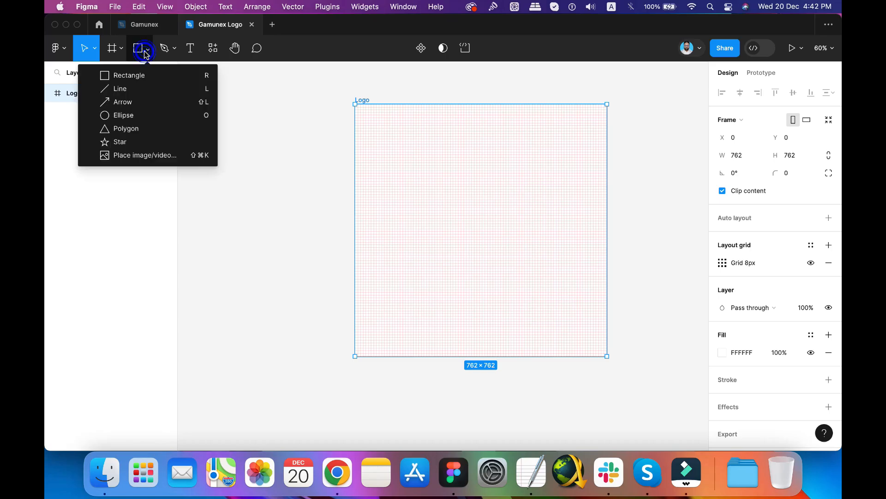
left_click(121, 143)
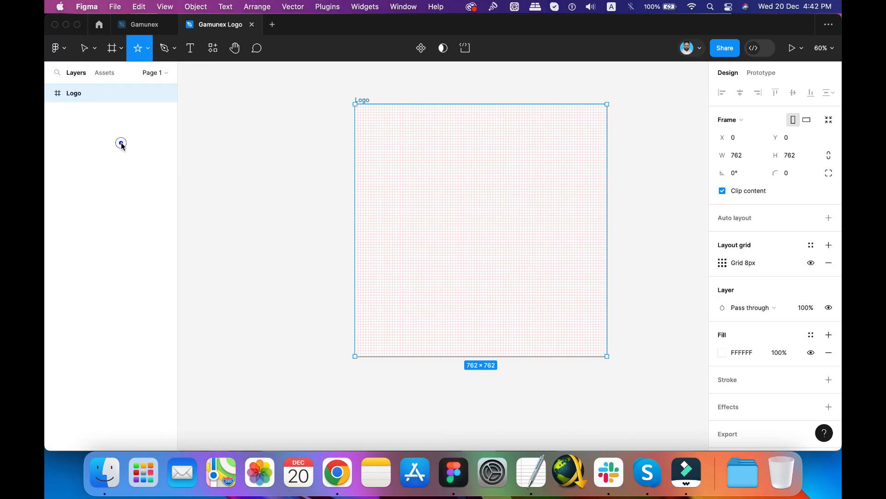
left_click(475, 209)
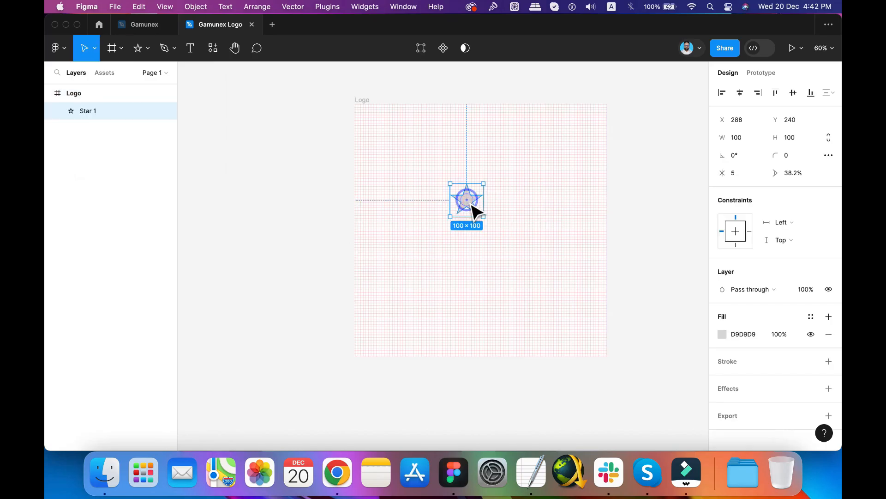
left_click(734, 174)
key("Tab")
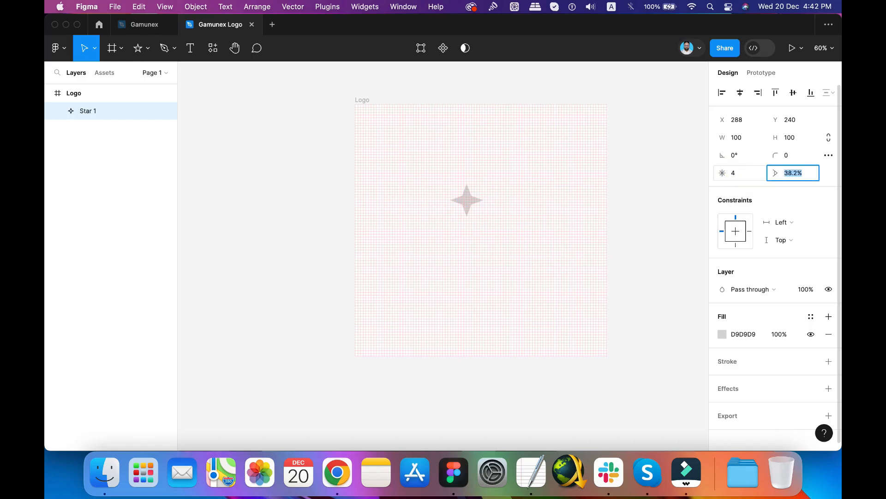
Set the four-pointed star's ratio to 55%.
left_click(801, 173)
double_click(799, 173)
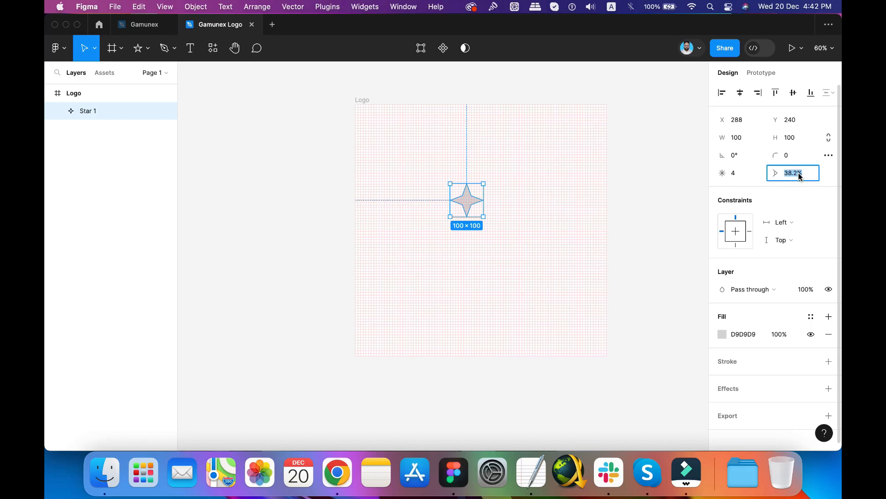
left_click(799, 172)
type("55")
key("Tab")
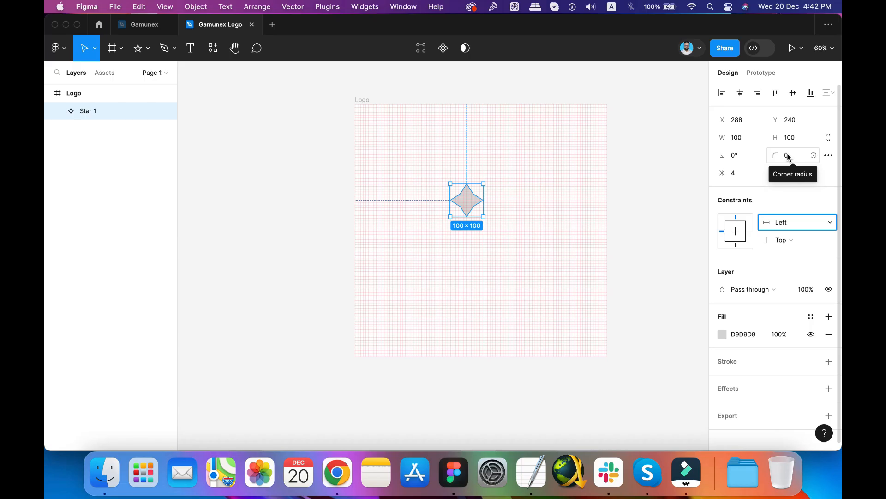
Rotate the star to 45° and give it a corner radius of 8.
left_click(739, 155)
type("45")
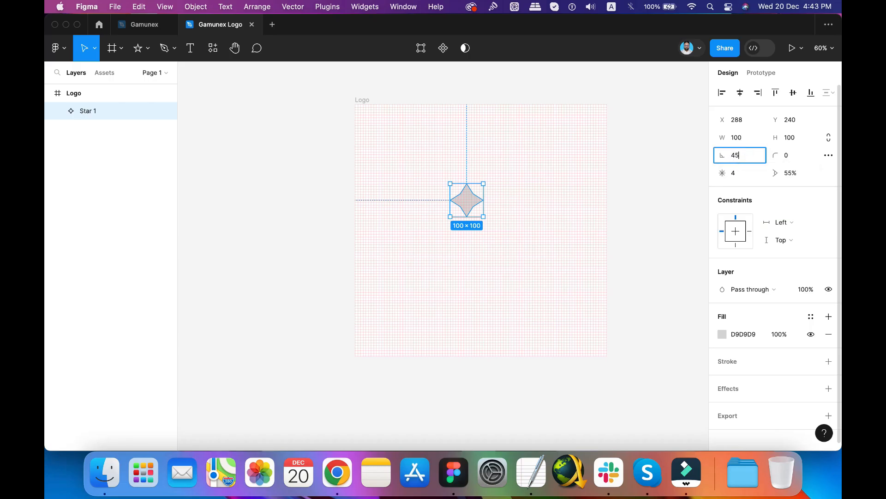
key("Tab")
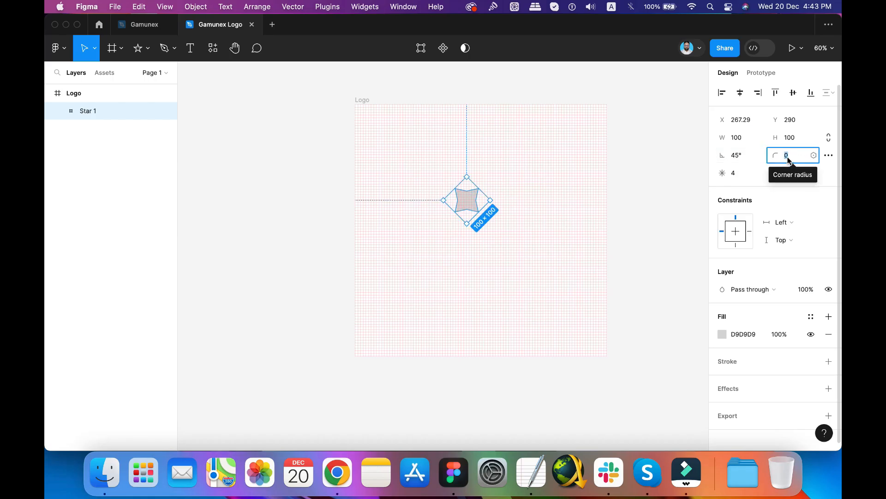
type("8")
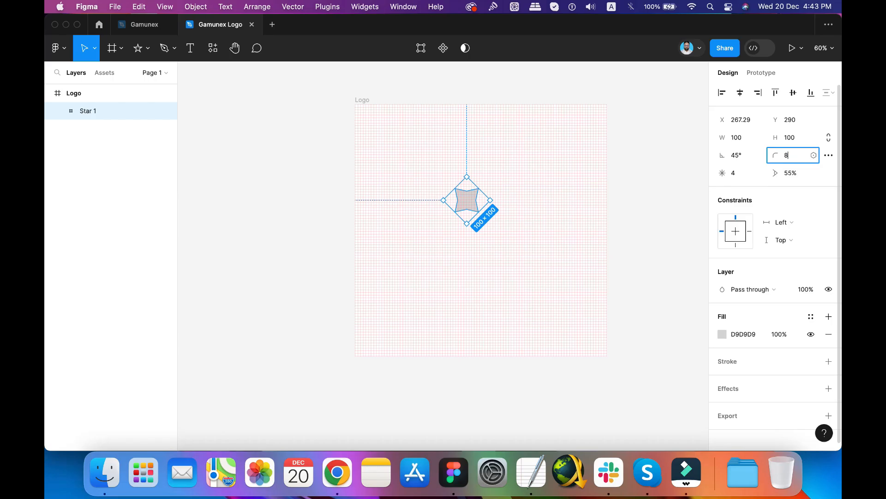
key("Tab")
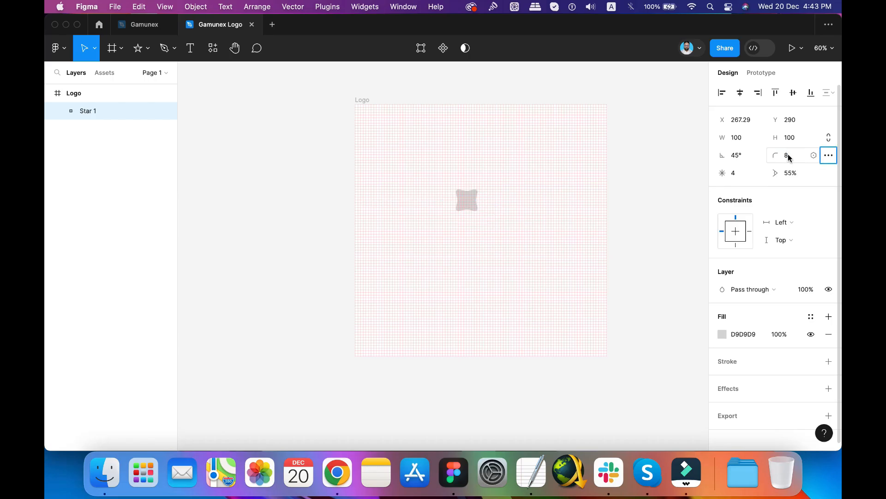
Constrain the star's proportions and set its width to 72.
left_click(829, 138)
left_click(739, 138)
type("72")
key("Tab")
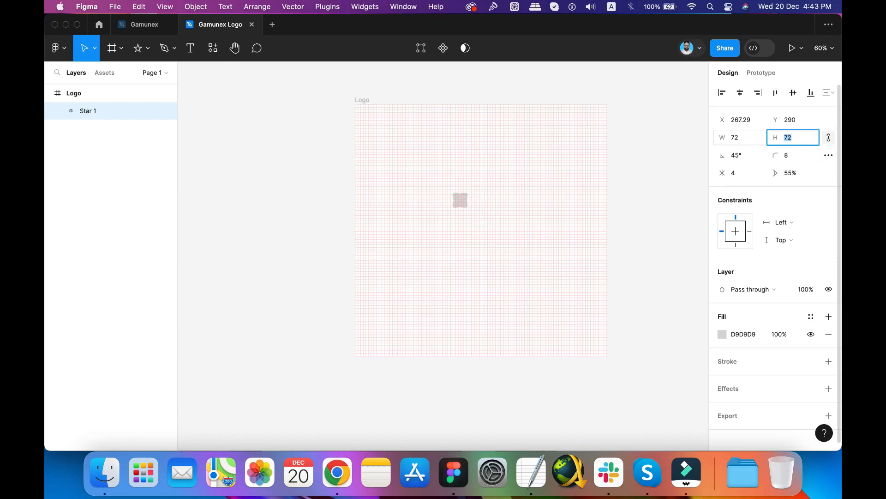
Flatten the rounded star and center it horizontally and vertically in the Logo frame.
left_click(466, 207)
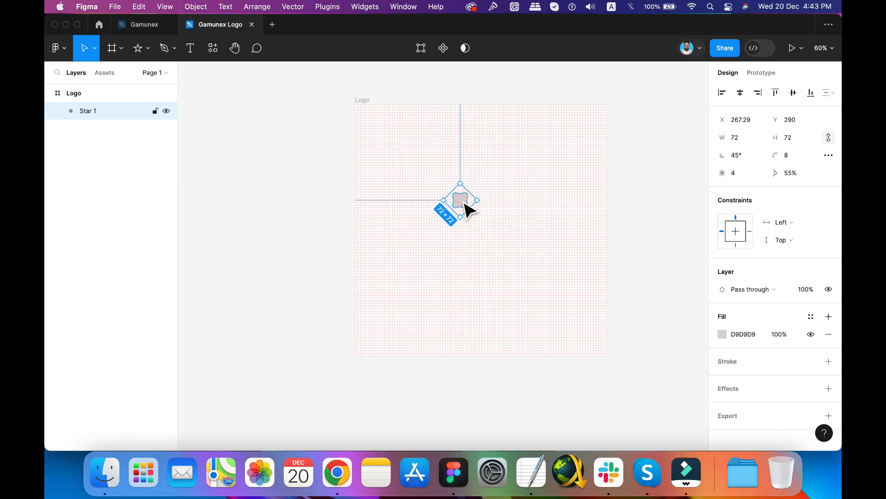
right_click(460, 199)
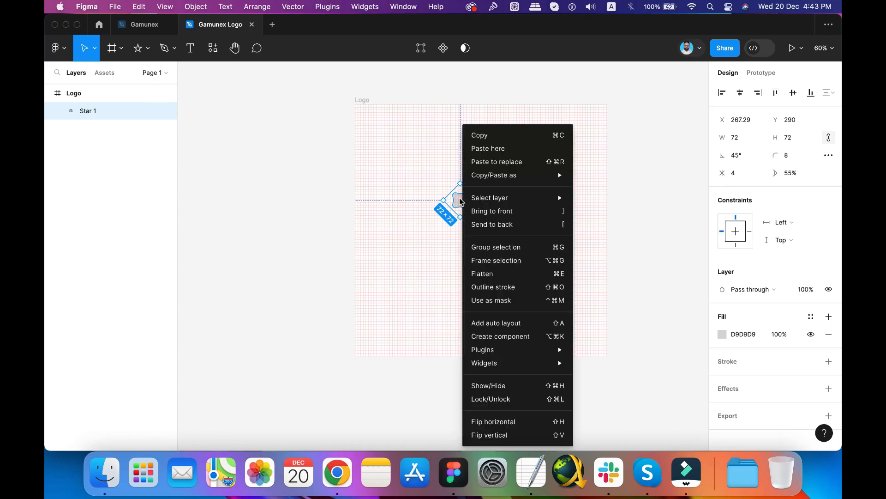
left_click(483, 273)
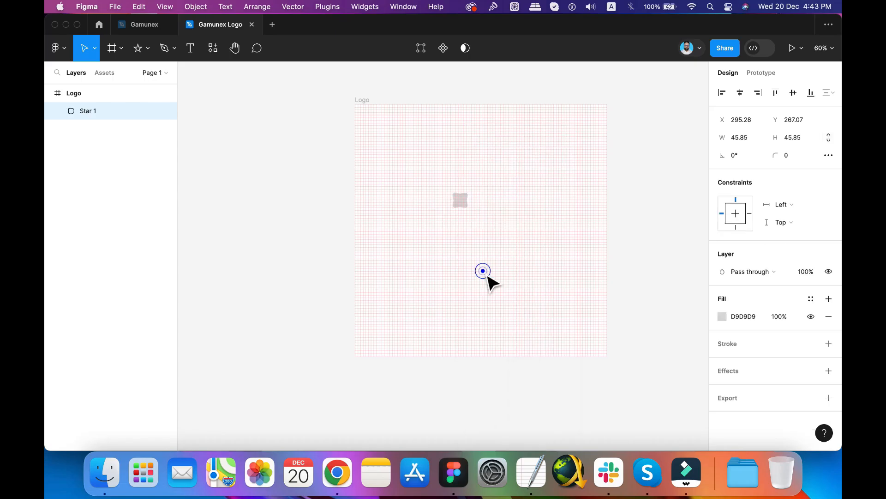
left_click(740, 94)
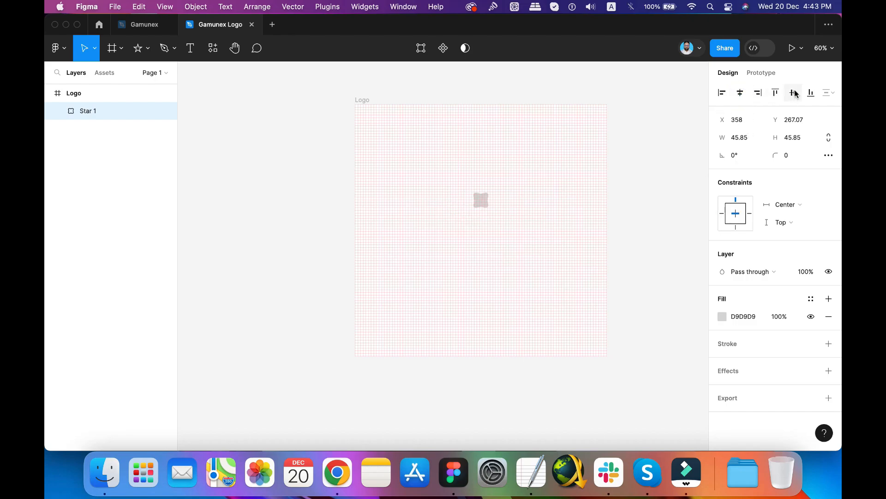
left_click(794, 93)
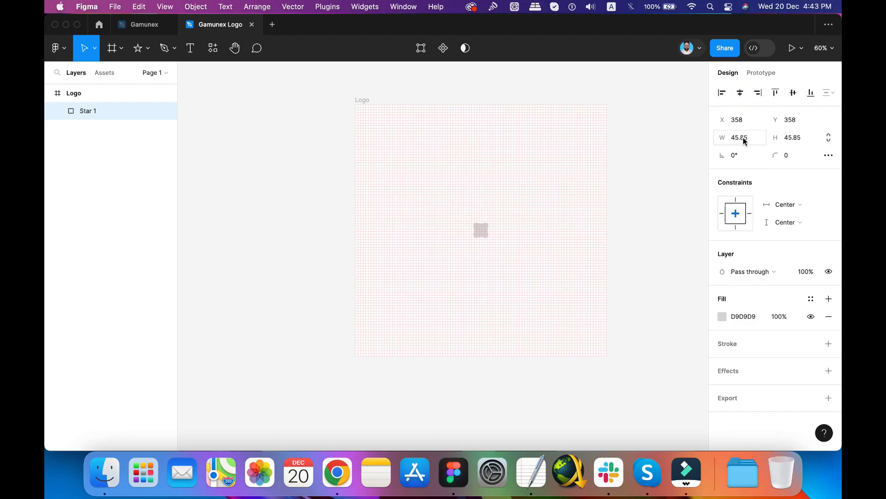
Scale the flattened star proportionally to 512 × 512 and center it again in the Logo frame.
left_click(829, 140)
left_click(746, 138)
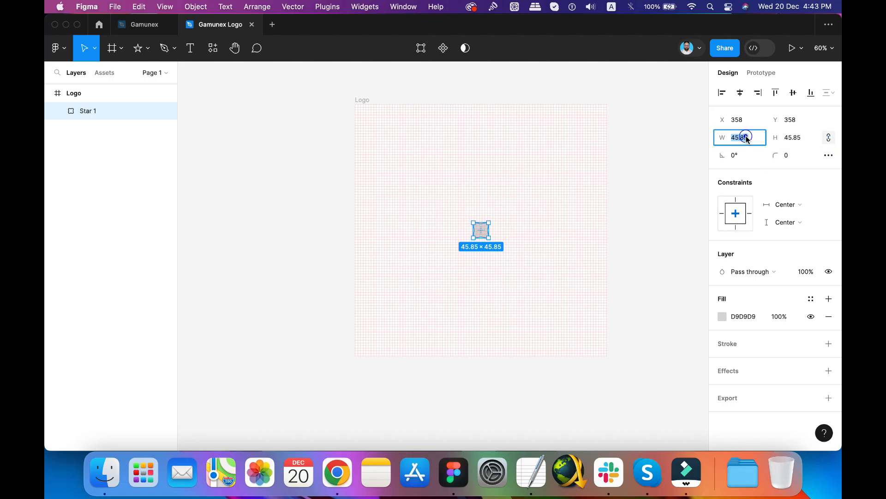
type("512")
key("Tab")
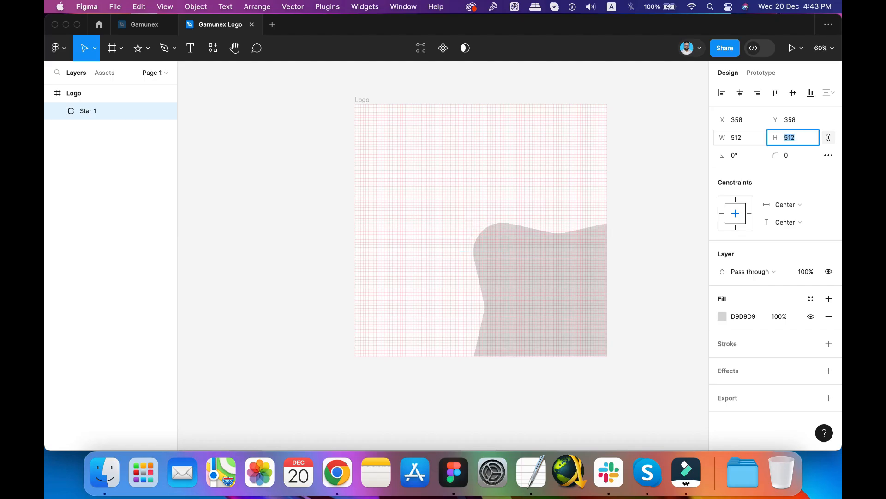
left_click(741, 93)
left_click(794, 92)
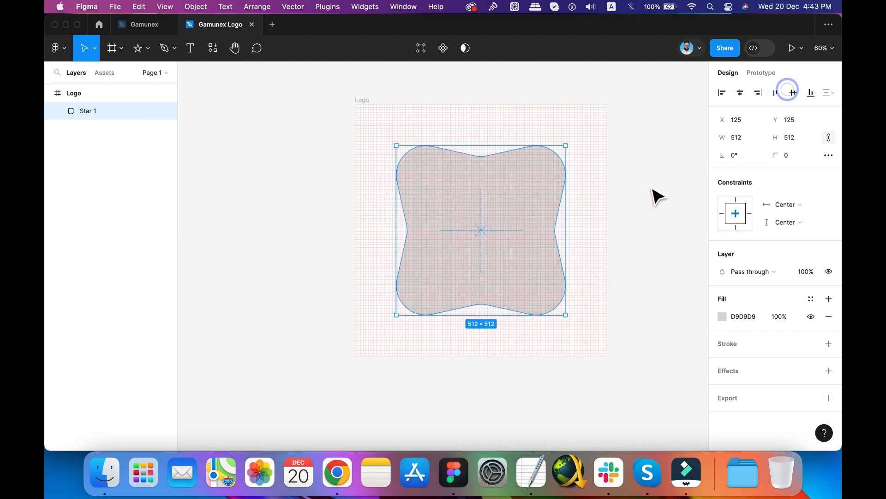
Rename the flattened star layer as Badge, then lock and hide it.
double_click(93, 113)
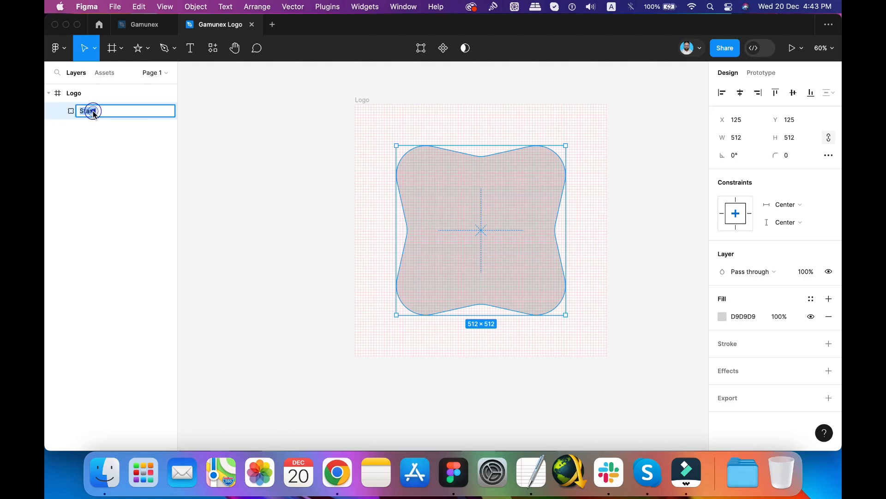
type("Badge")
key("Return")
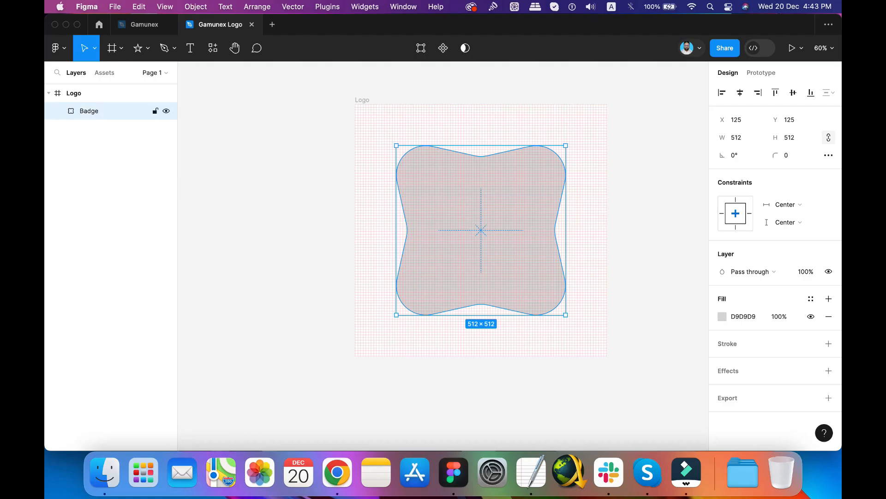
left_click(156, 112)
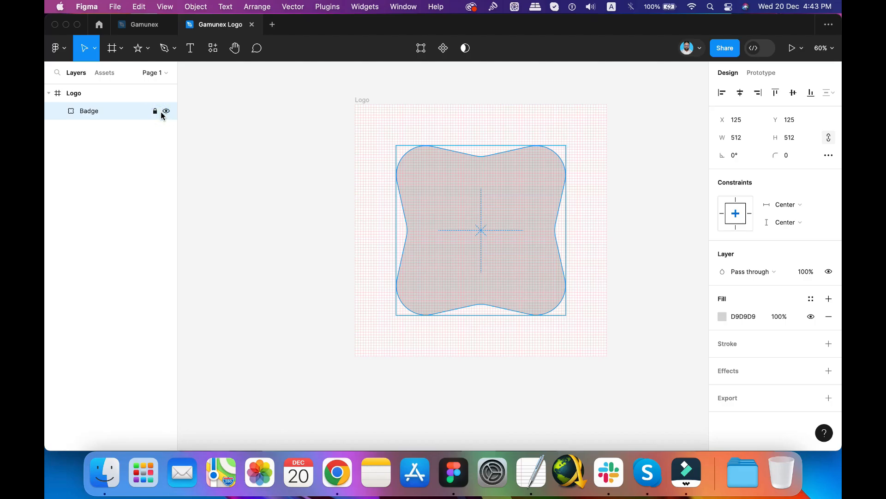
left_click(166, 112)
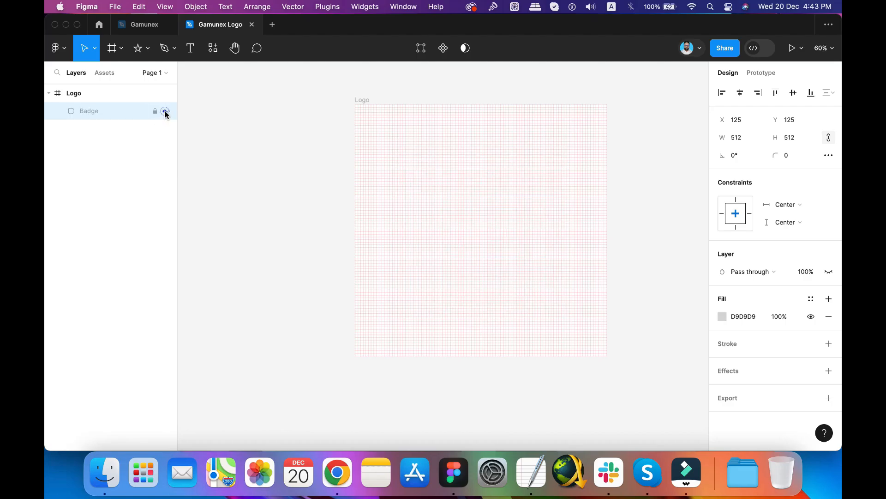
Add an ellipse inside the Logo frame and set its size to 8 × 8 with proportions constrained.
left_click(99, 95)
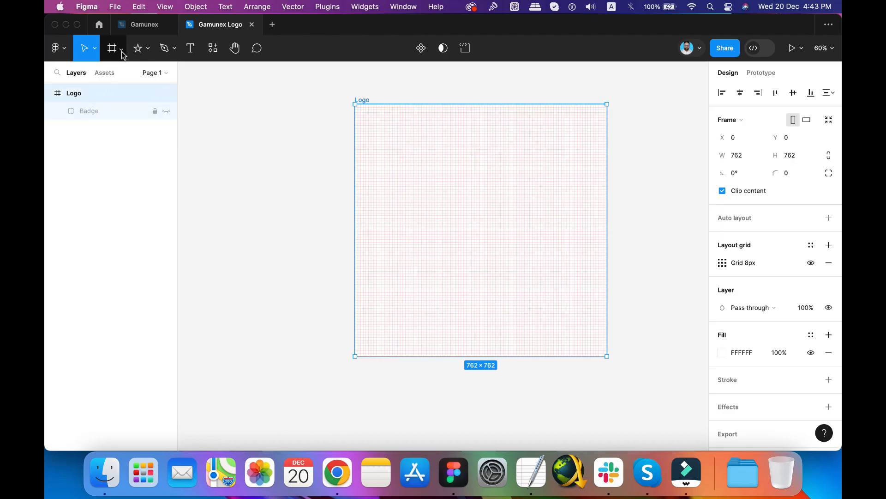
left_click(146, 49)
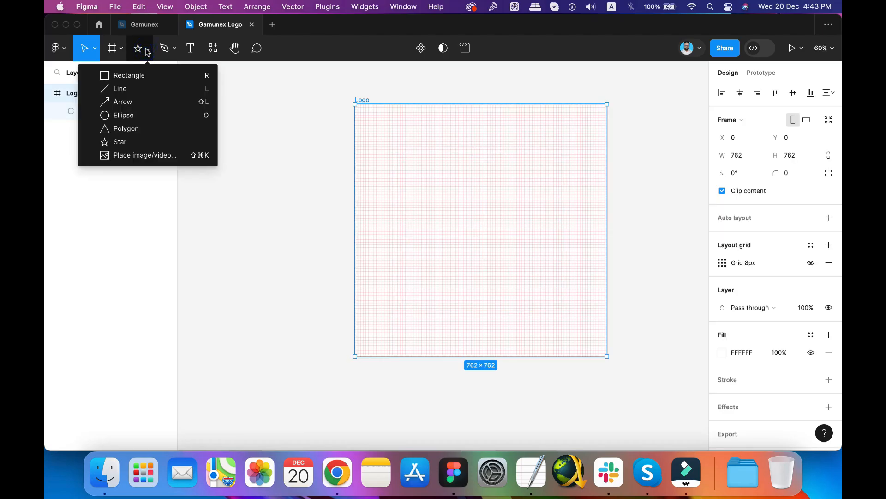
left_click(133, 116)
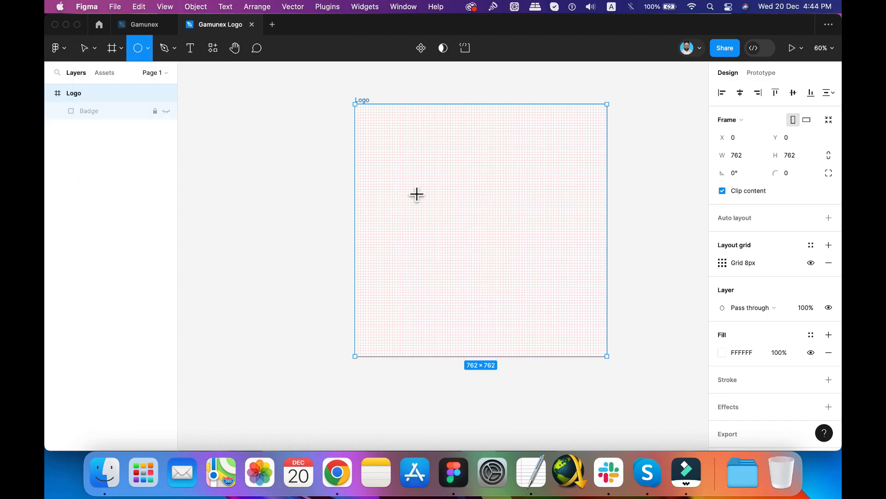
left_click(485, 231)
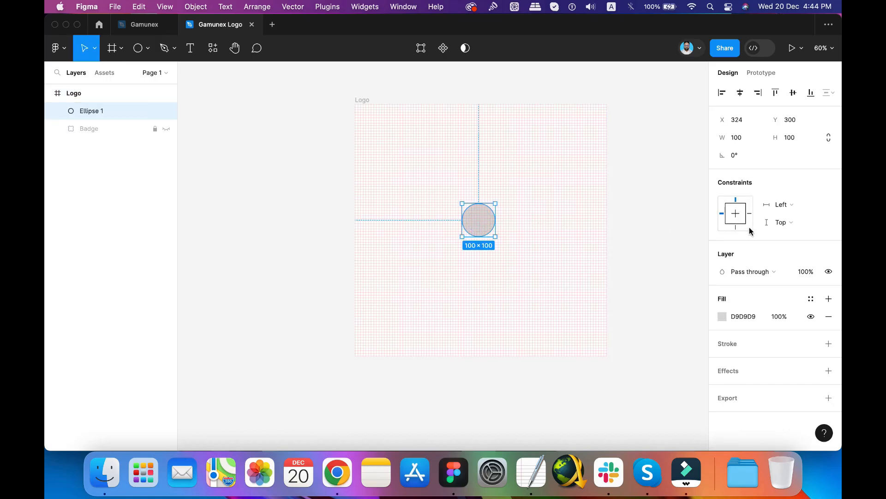
left_click(829, 137)
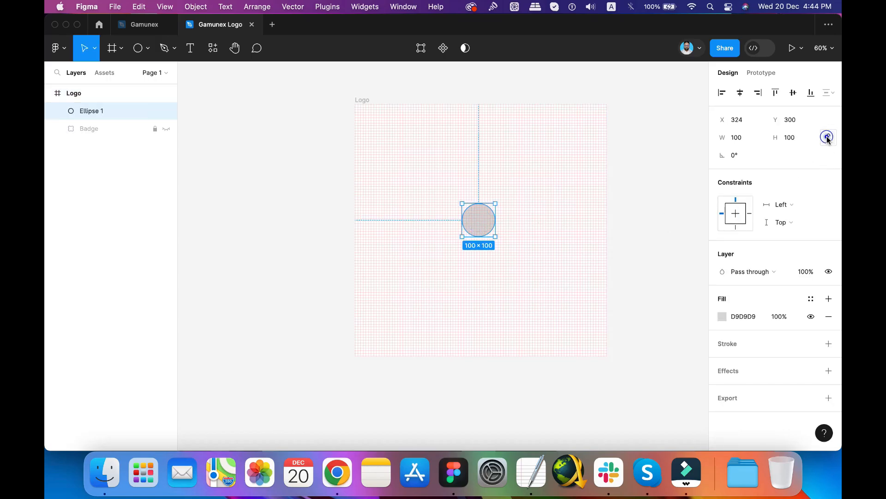
left_click(746, 136)
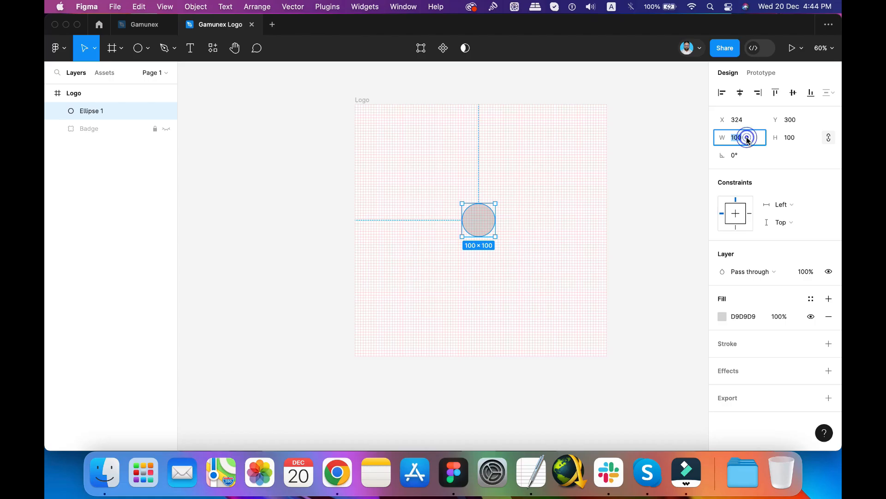
type("8")
key("Tab")
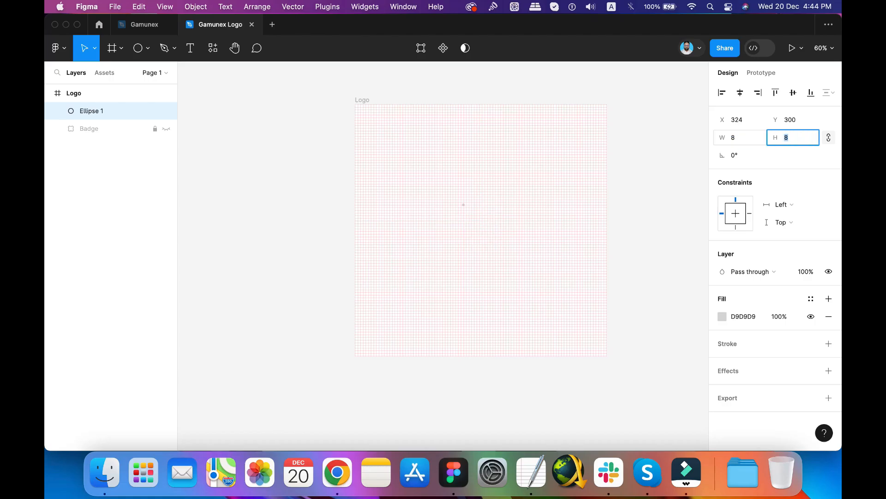
Move the 8 × 8 circle to X 320, Y 296 so it fills one grid cell.
left_click_drag(442, 191, 499, 229)
key("super+0")
key("super+equal")
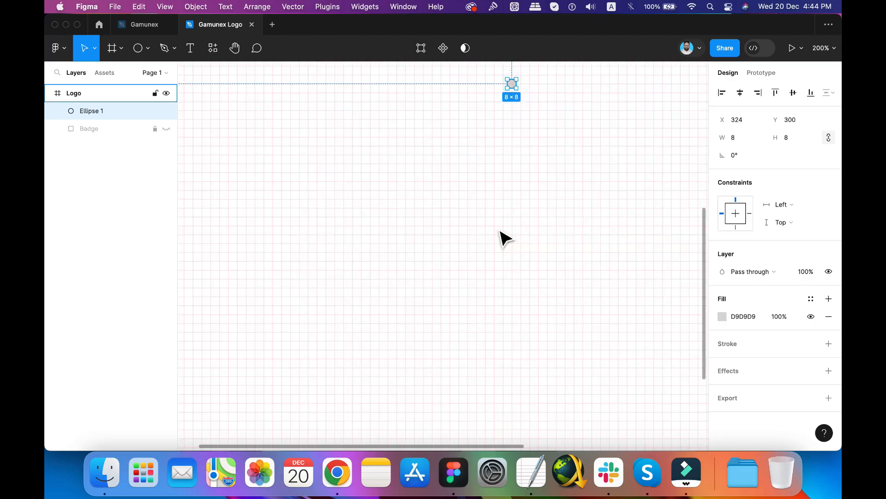
key("super+equal")
key("super+equal")
scroll(505, 237, "up", 5)
scroll(505, 238, "right", 3)
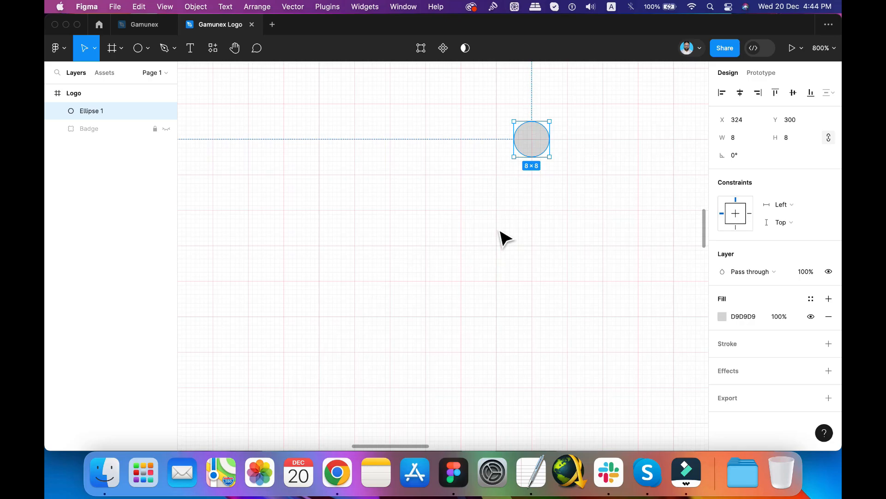
scroll(505, 238, "up", 3)
scroll(505, 238, "right", 2)
key("super+equal")
key("super+equal")
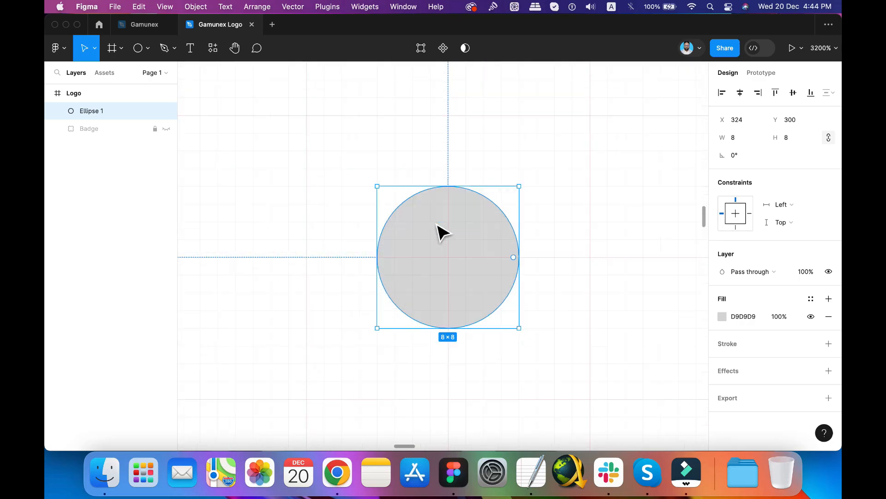
key("Left")
key("Left")
key("Left")
key("Left")
key("Left")
key("Up")
key("Up")
key("Up")
key("Up")
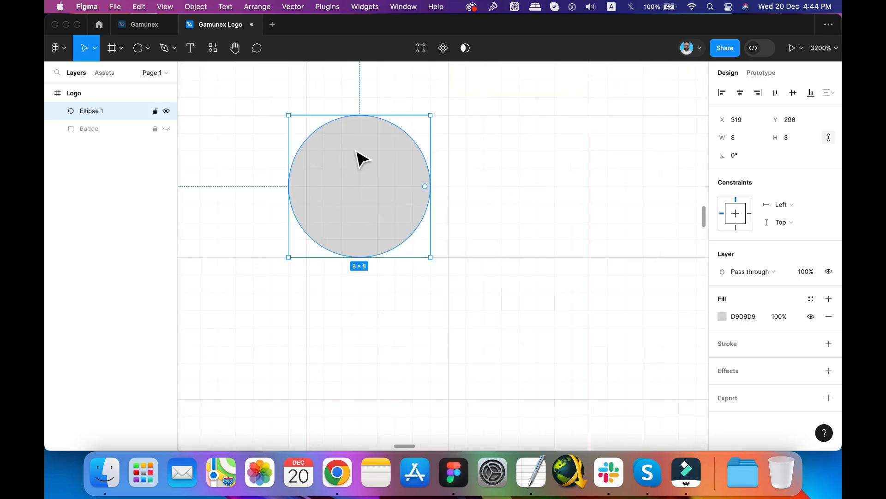
left_click_drag(367, 157, 377, 158)
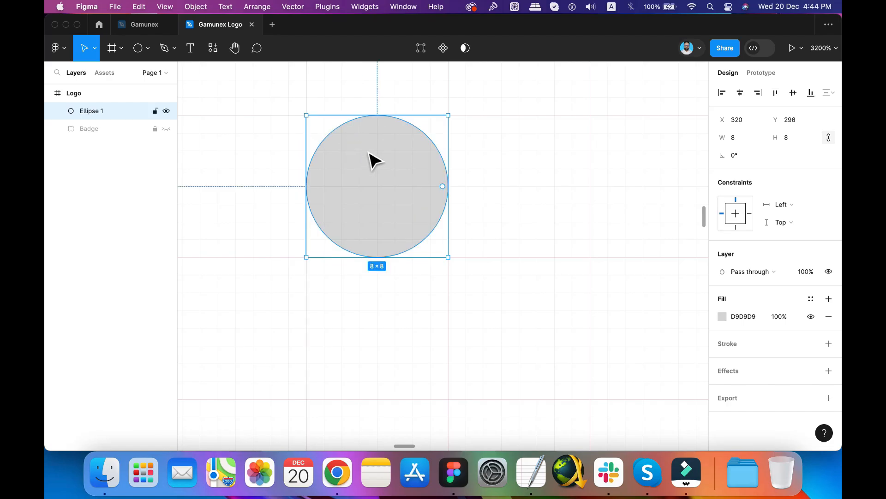
Copy the circle and paste the duplicate in the Logo frame.
right_click(387, 194)
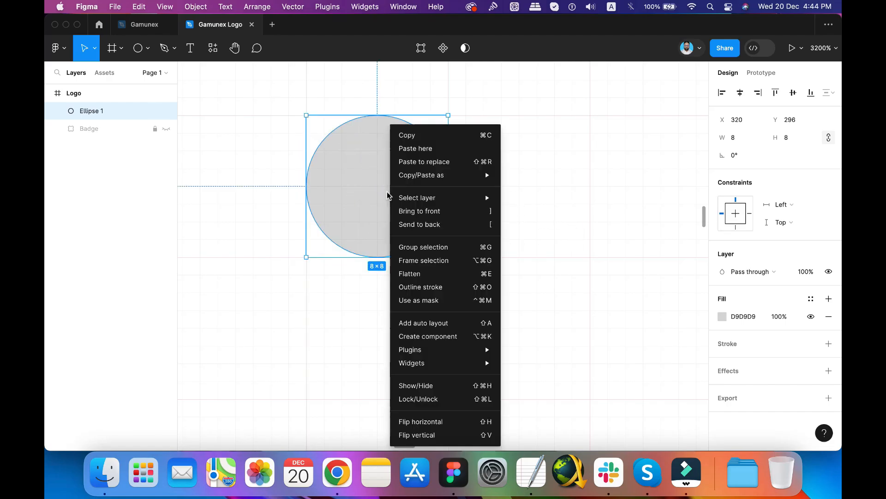
left_click(427, 139)
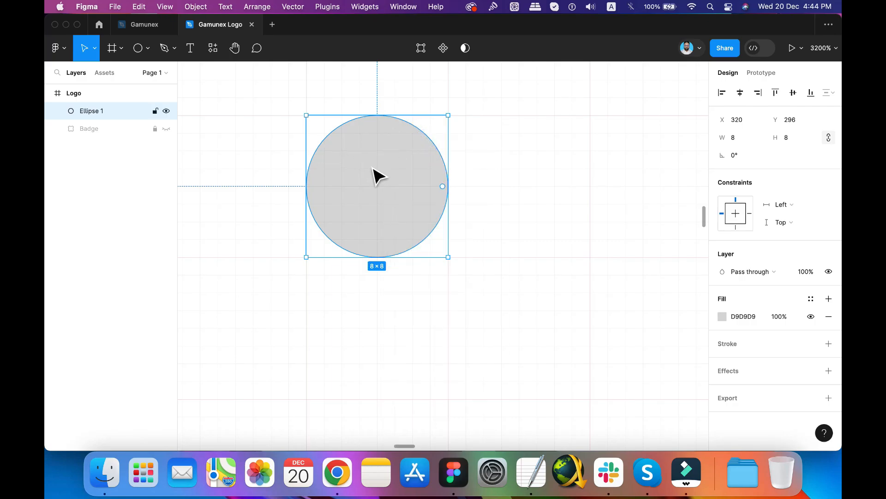
left_click(139, 7)
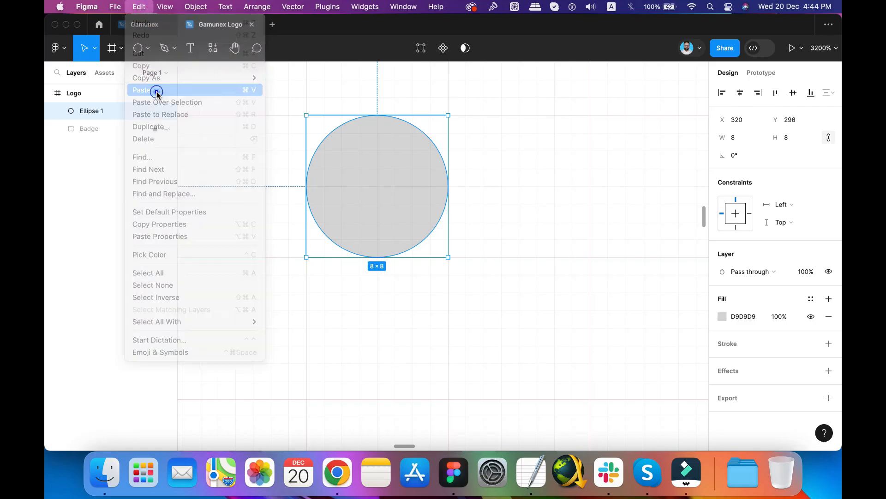
left_click(156, 93)
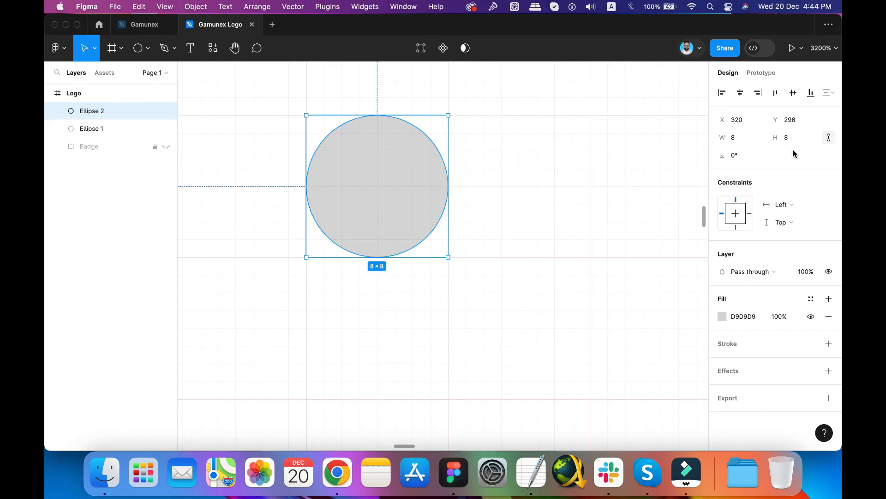
Resize the duplicate circle to 4 × 4 and center it inside the larger circle at X 322, Y 298.
left_click(744, 138)
type("4")
key("Tab")
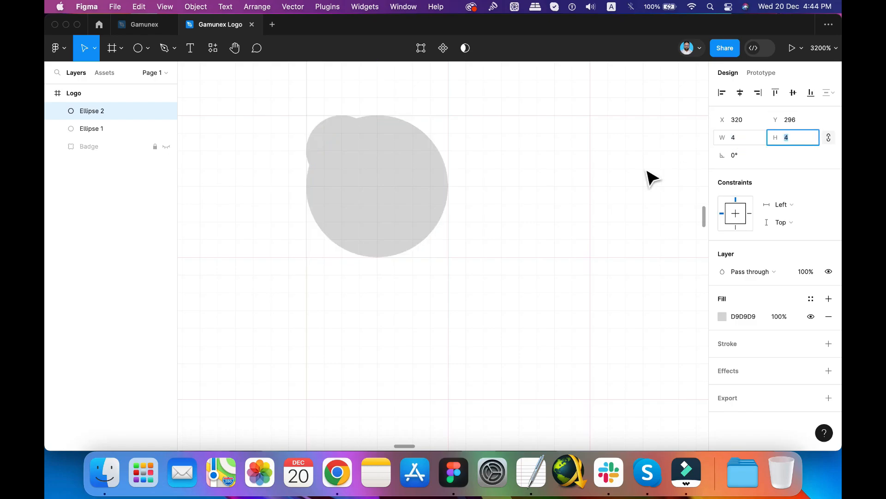
type("4")
key("Return")
left_click_drag(361, 164, 390, 197)
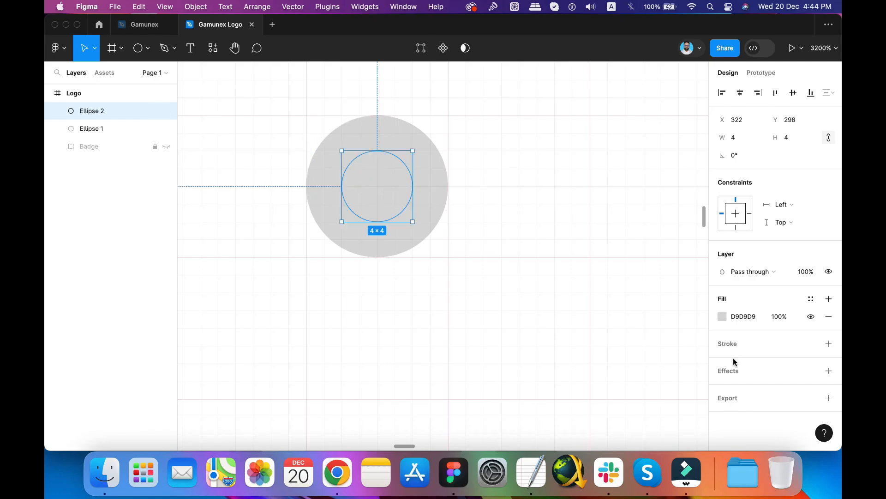
Change the inner circle's fill color to C6B8B8.
left_click(722, 316)
left_click_drag(586, 198, 586, 194)
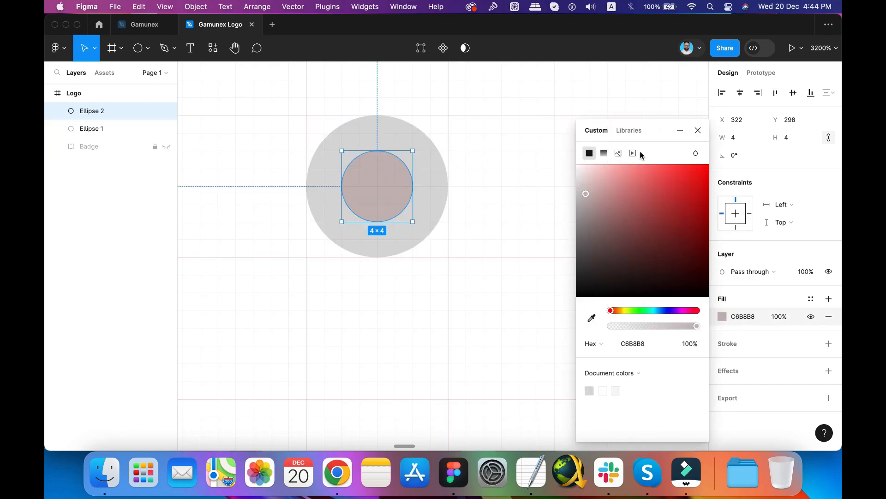
left_click(698, 131)
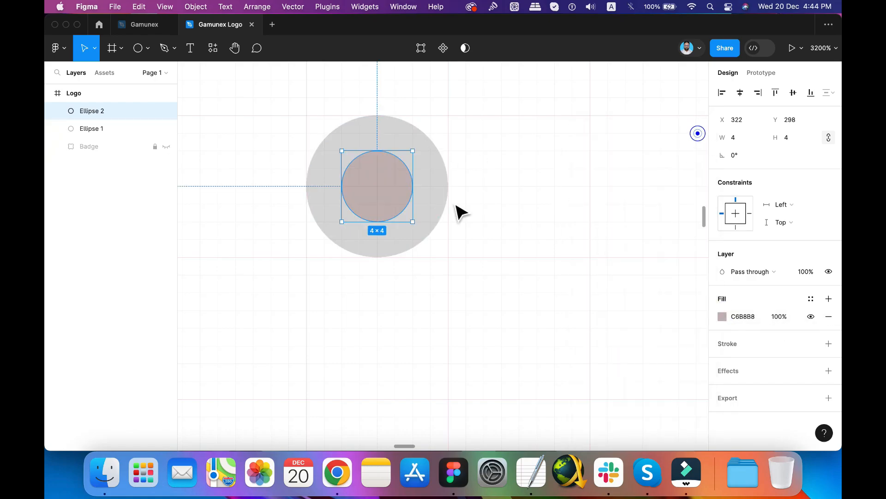
Subtract the inner circle from the larger circle to form a ring.
left_click(447, 174, "shift")
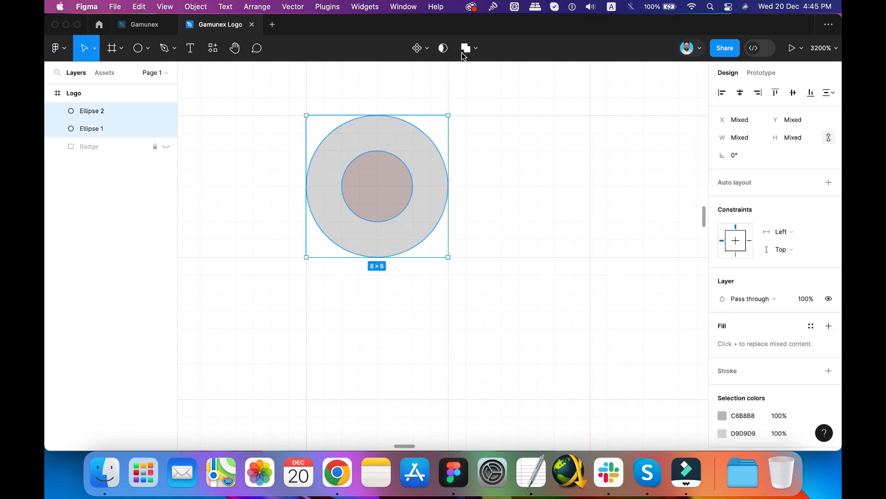
left_click(475, 49)
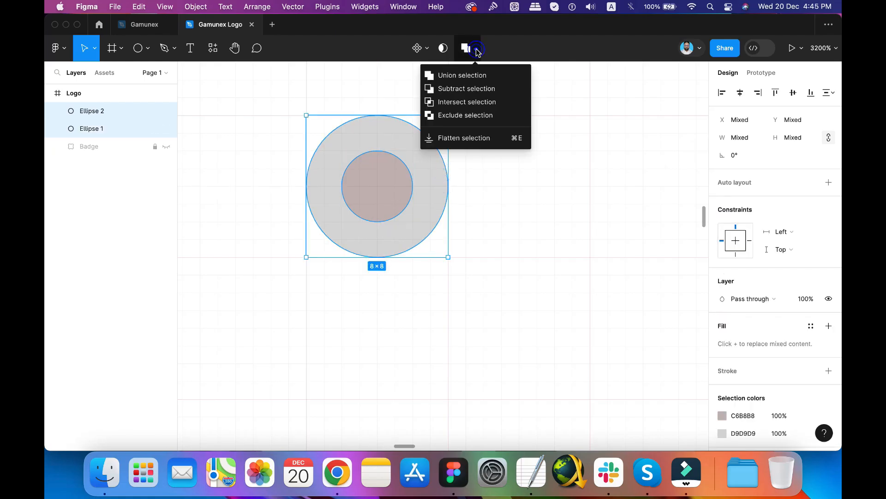
left_click(463, 89)
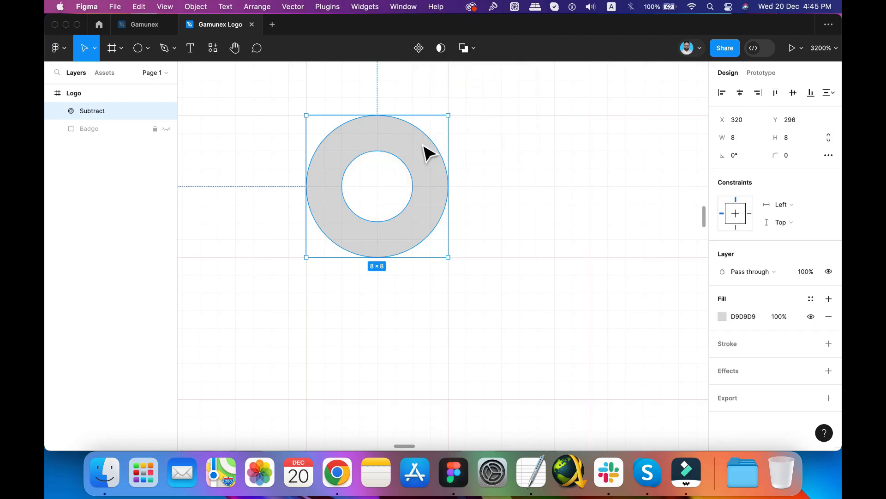
Add a rectangle to the Logo frame and set its size to 4 × 4 with proportions constrained.
left_click(148, 53)
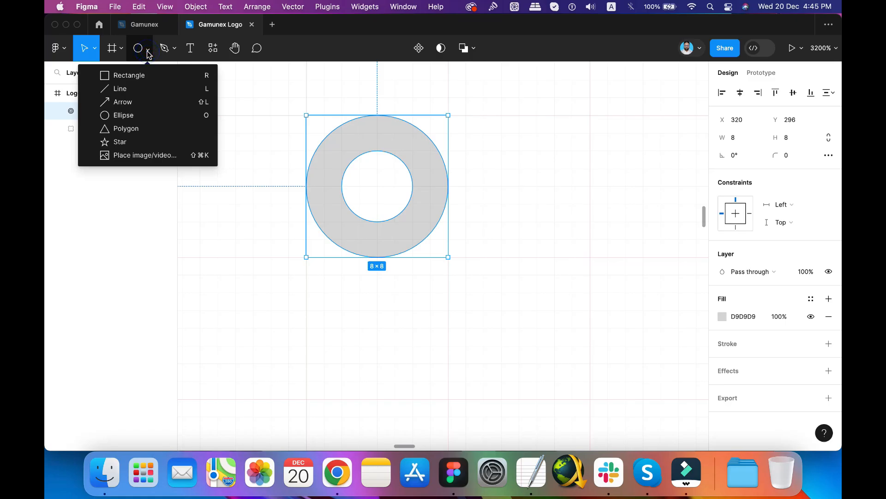
left_click(132, 79)
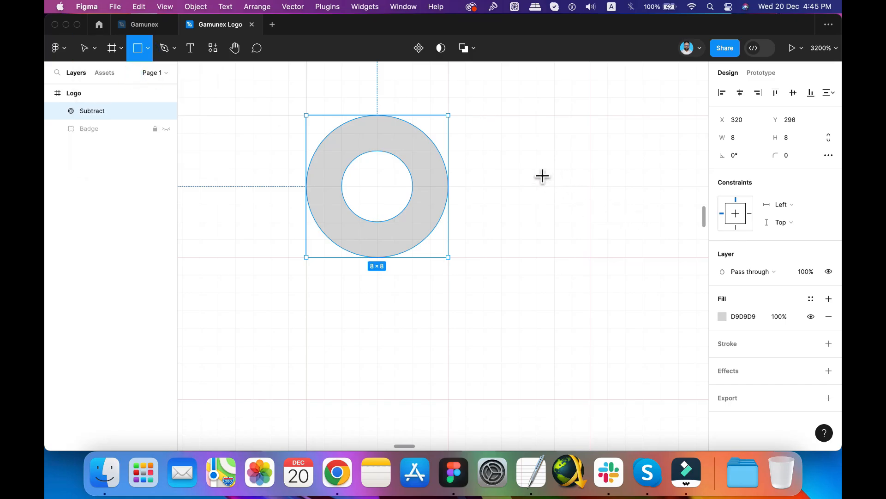
left_click(522, 152)
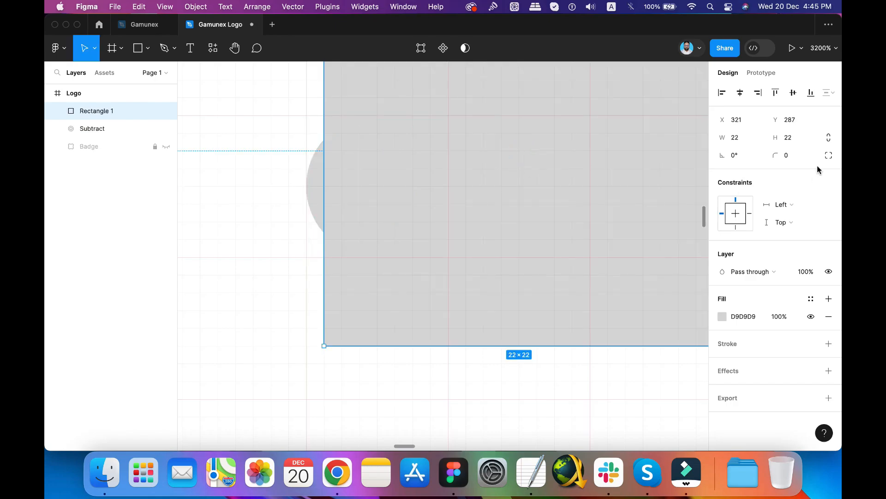
left_click(830, 139)
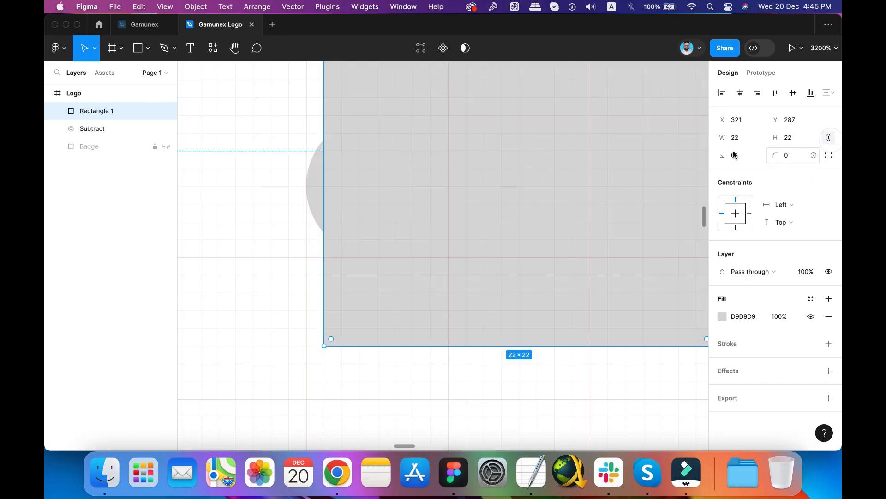
left_click(743, 139)
type("4")
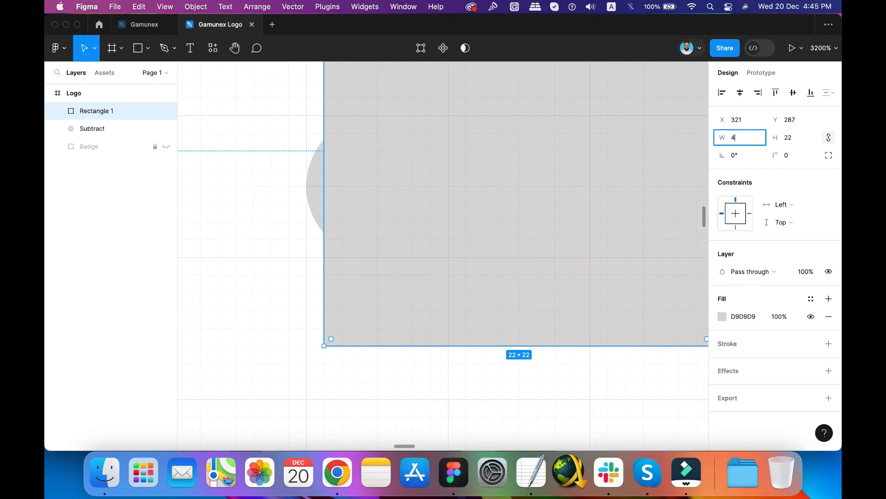
key("Tab")
Move the 4 × 4 square over the ring's upper-right quarter at X 324, Y 296.
scroll(544, 255, "up", 5)
scroll(544, 255, "left", 3)
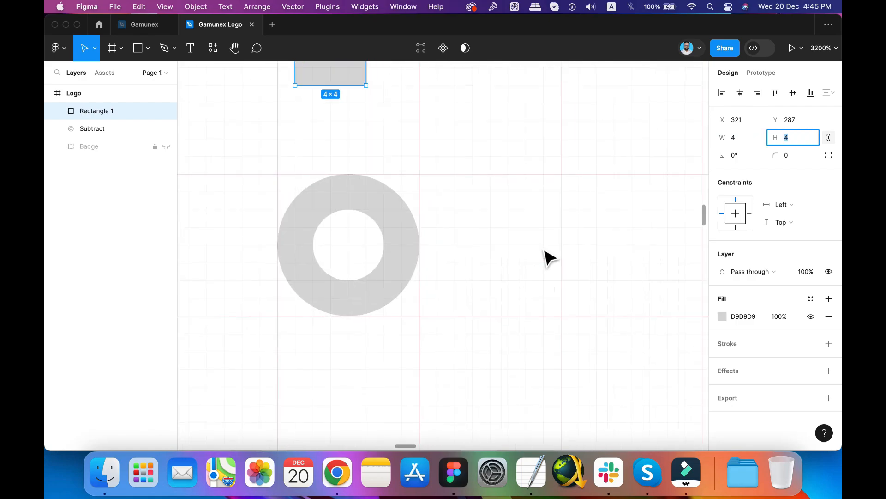
left_click_drag(292, 136, 348, 289)
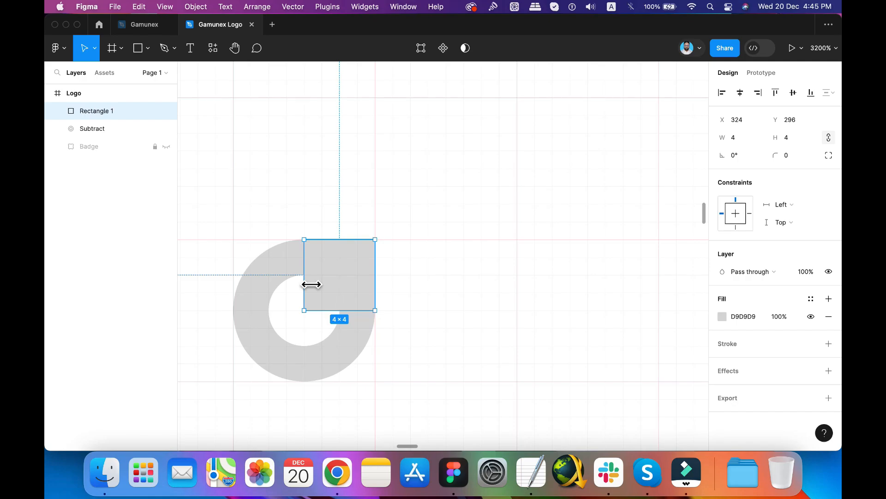
mouse_move(312, 284)
left_mouse_down()
mouse_move(330, 284)
mouse_move(313, 289)
left_mouse_up()
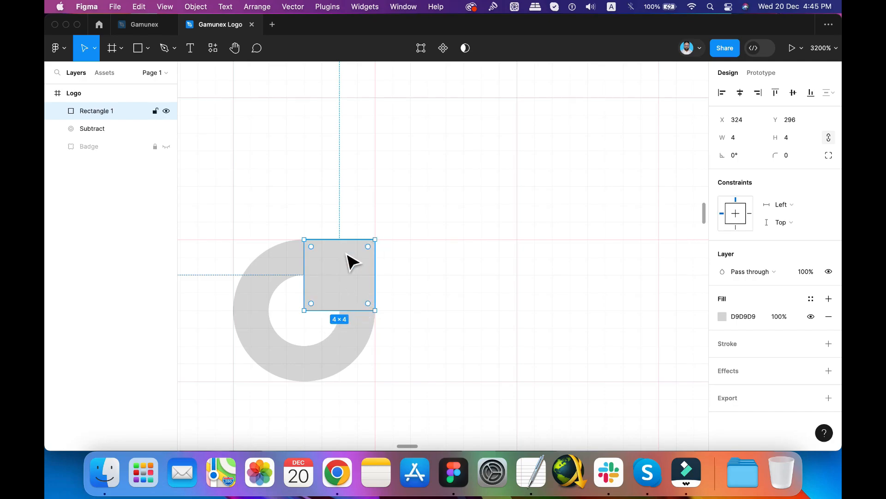
Stretch the square to 4 × 8 over the ring's right half and subtract it from the ring to leave a half ring.
scroll(348, 261, "down", 5)
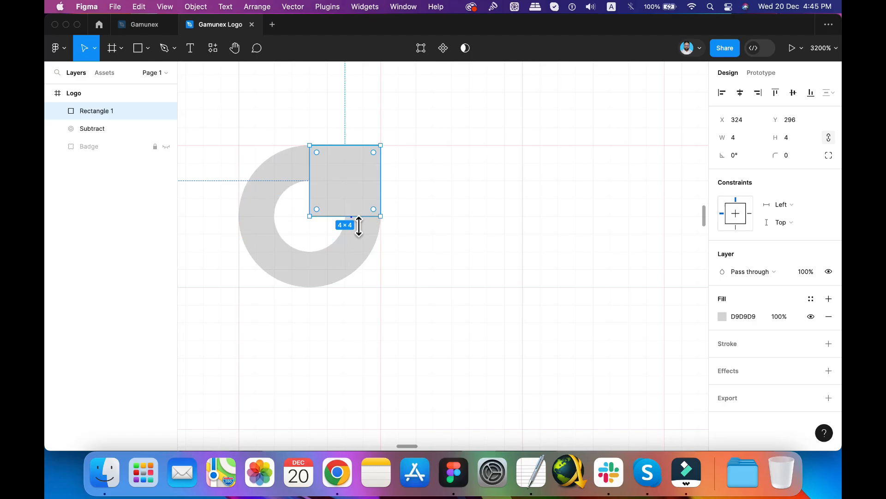
left_click_drag(351, 216, 363, 296)
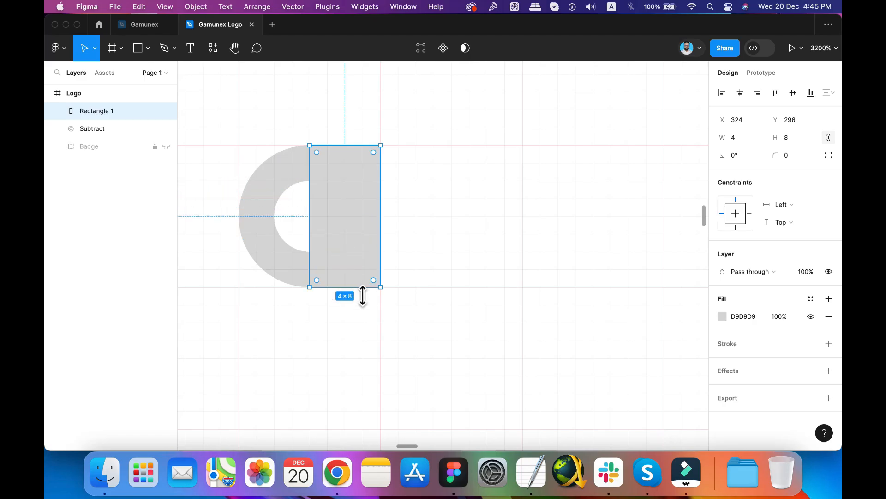
left_click(256, 240, "shift")
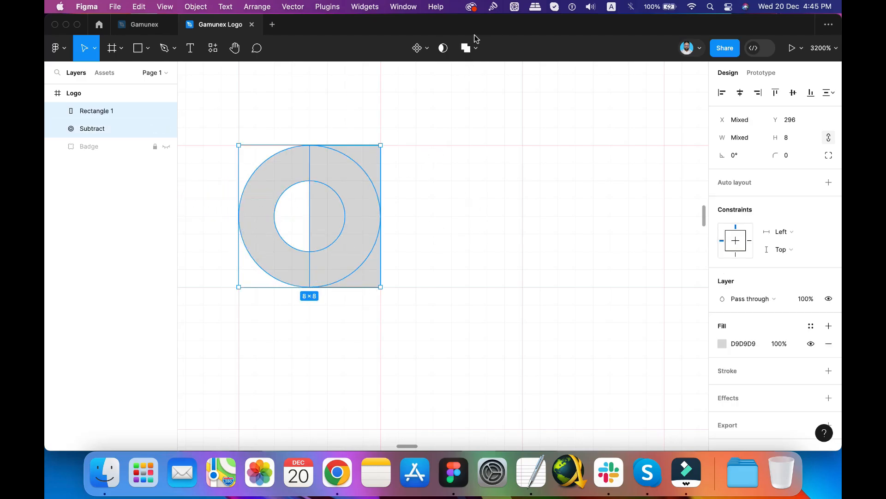
left_click(476, 50)
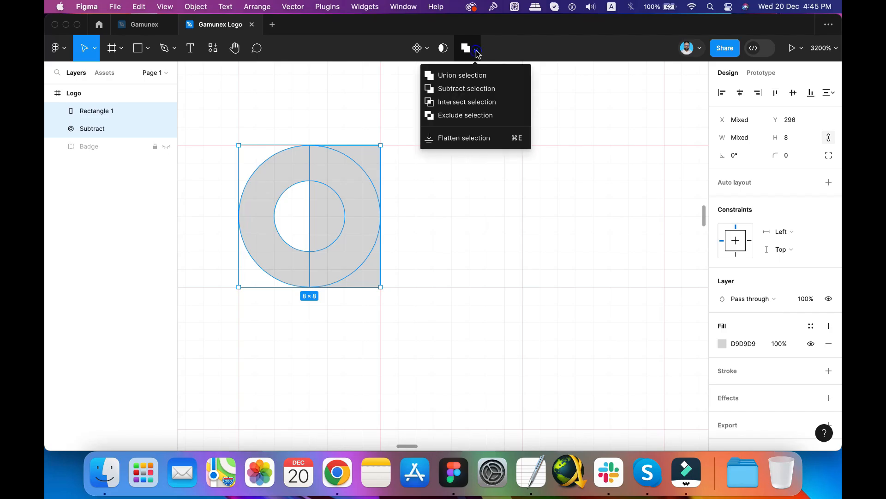
left_click(457, 92)
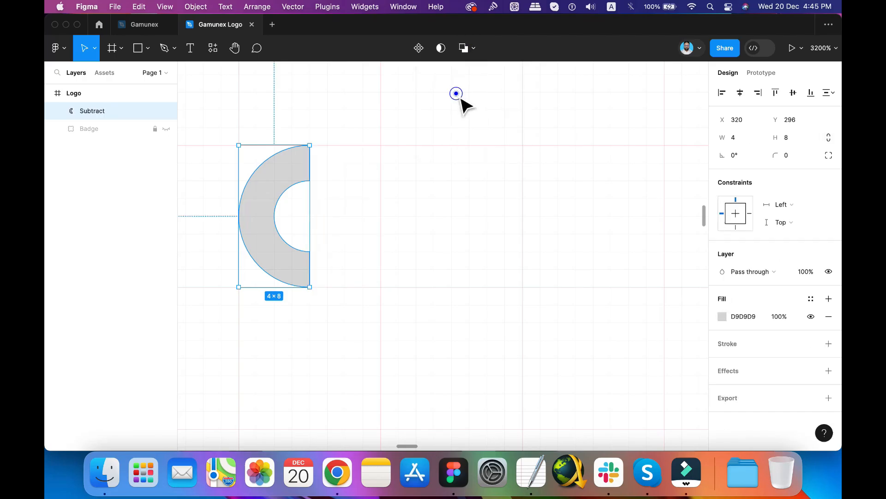
left_click(376, 242)
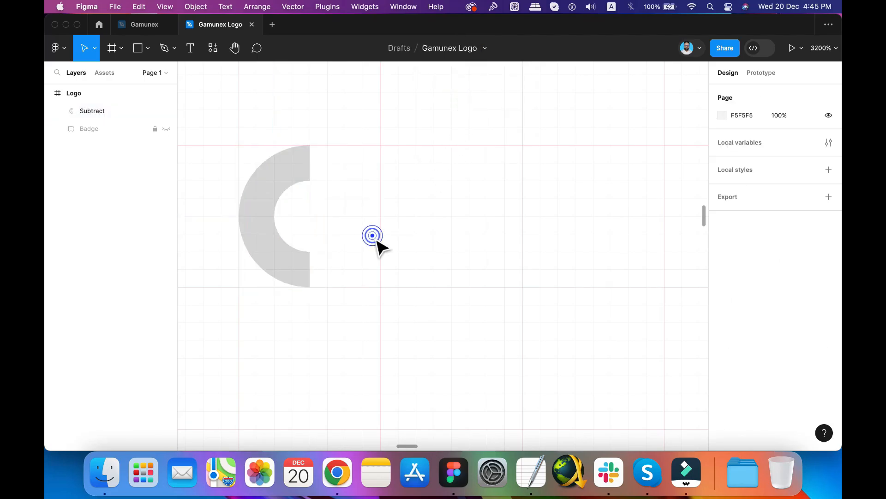
Add a 2 × 2 square against the half ring's upper end at X 324, Y 296.
left_click(138, 50)
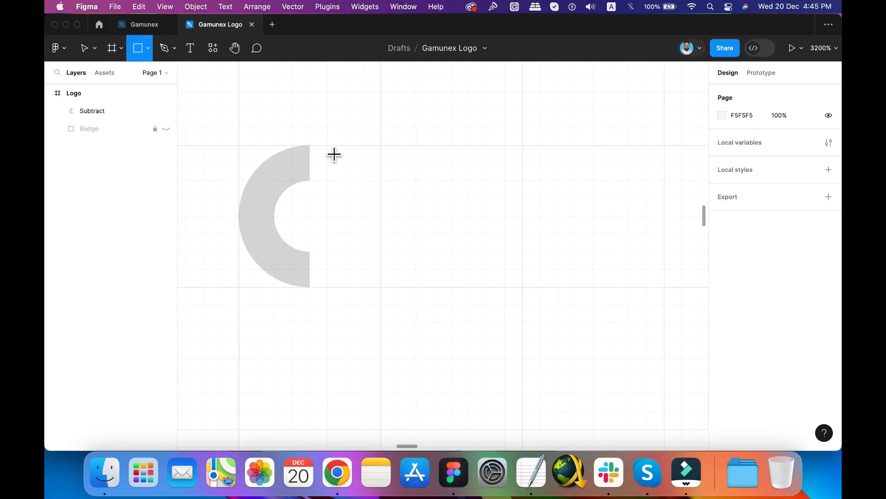
left_click_drag(327, 145, 363, 180)
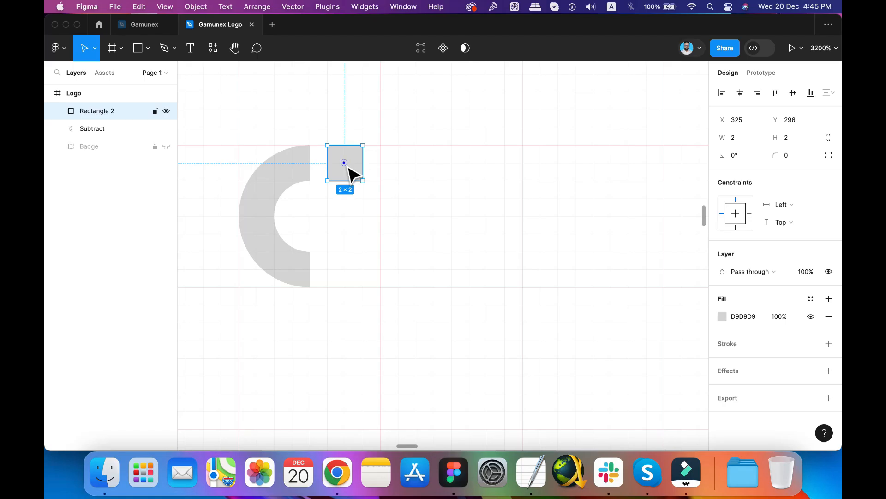
key("Left")
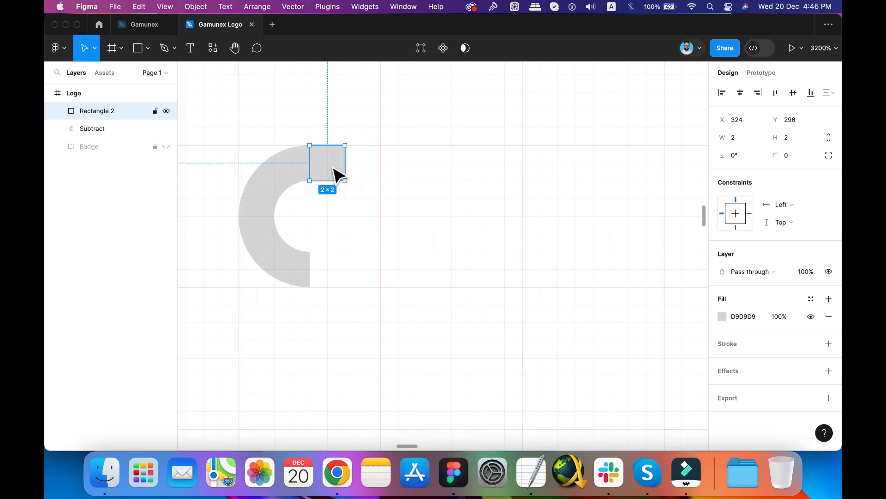
key("super+d")
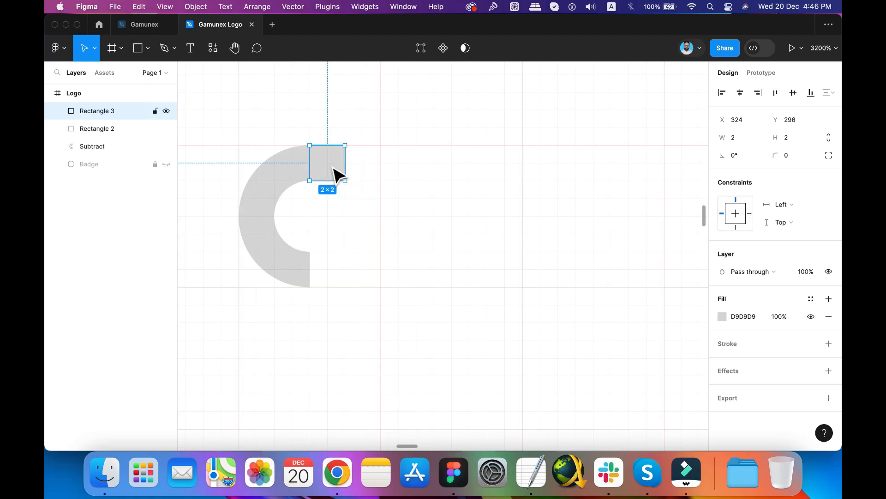
right_click(329, 165)
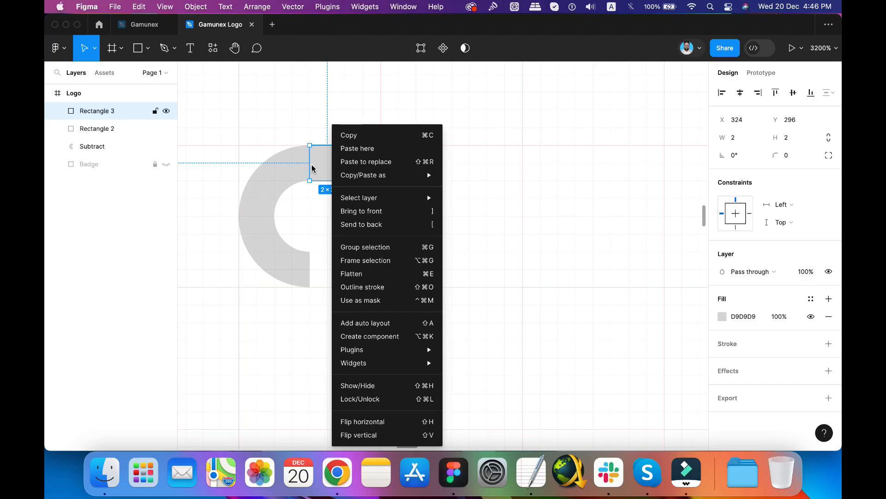
key("Escape")
key("Delete")
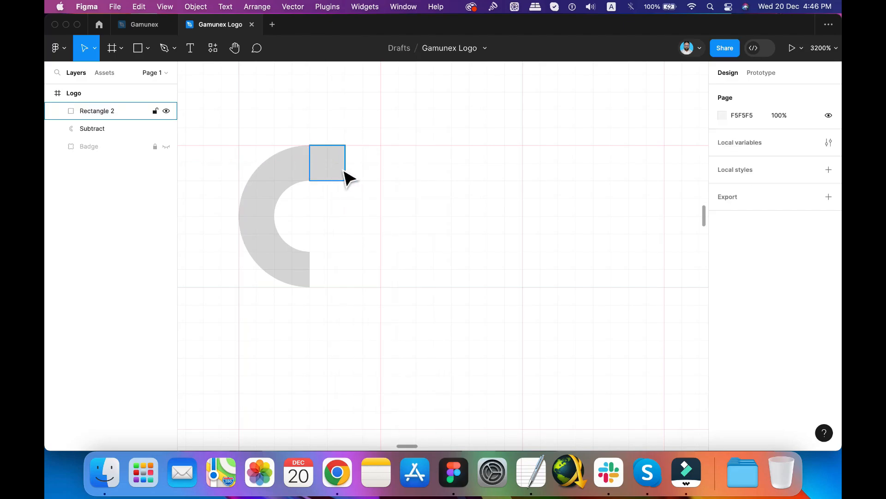
Copy and paste the 2 × 2 square, and move the copy to the half ring's lower end at Y 302.
right_click(345, 175)
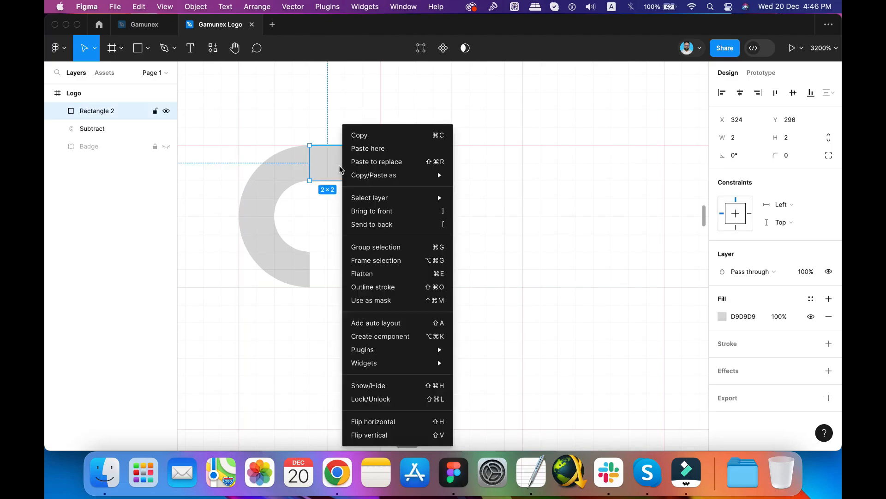
left_click(382, 138)
left_click(115, 6)
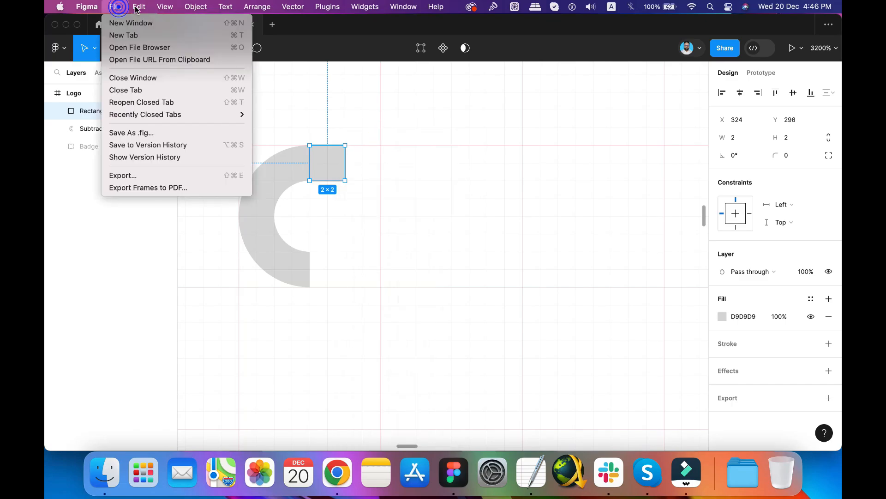
mouse_move(139, 7)
left_click(164, 90)
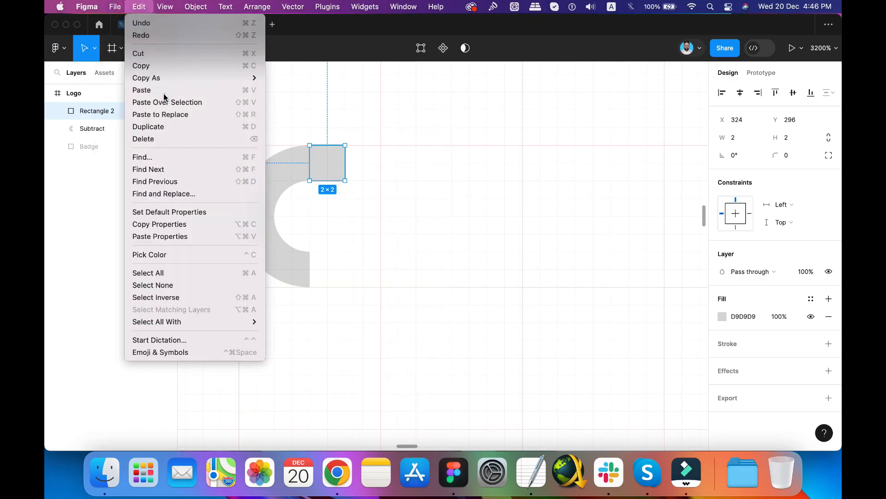
key("Down")
key("Down")
key("Down")
key("Down")
key("Down")
key("Down")
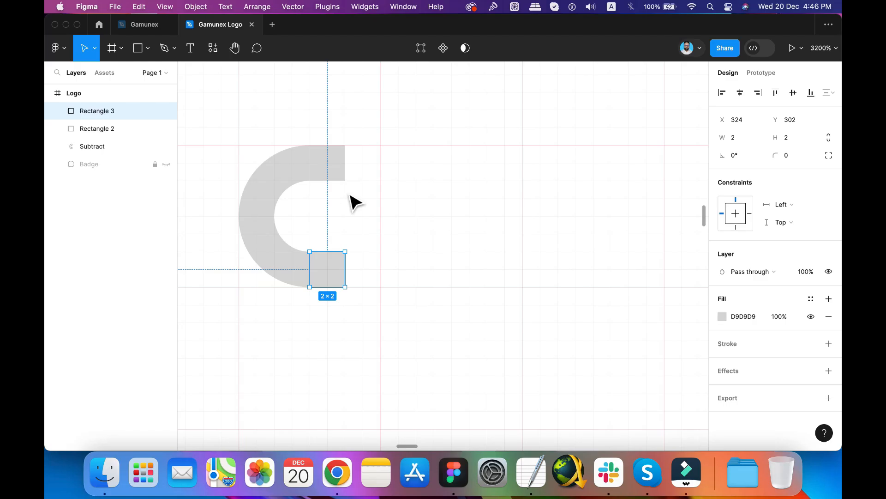
Copy and paste the lower square, and move the new copy directly above it to Y 300.
right_click(332, 268)
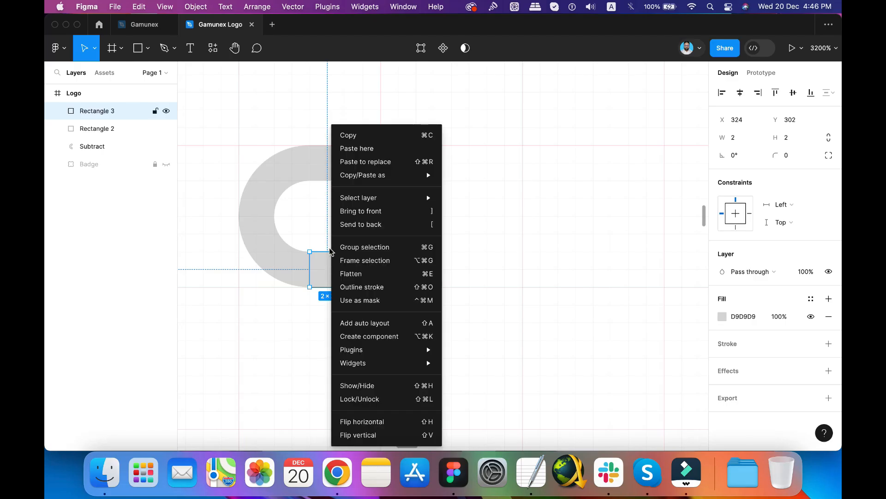
left_click(364, 129)
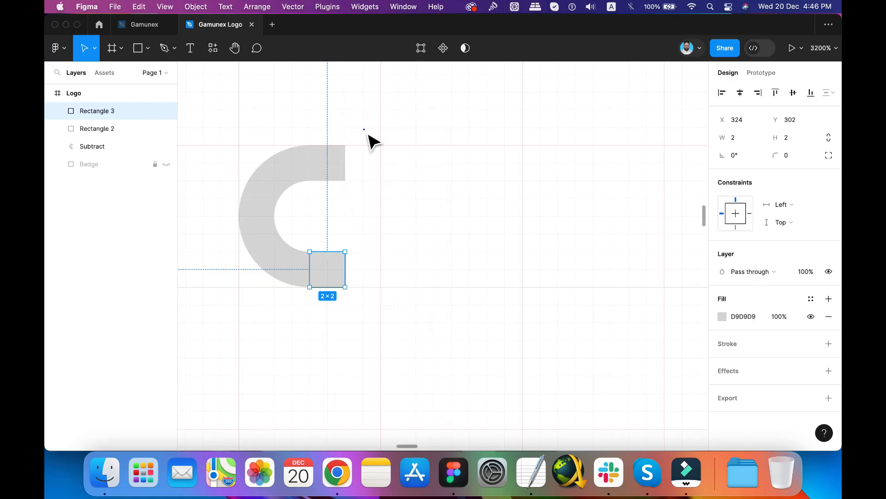
left_click(139, 7)
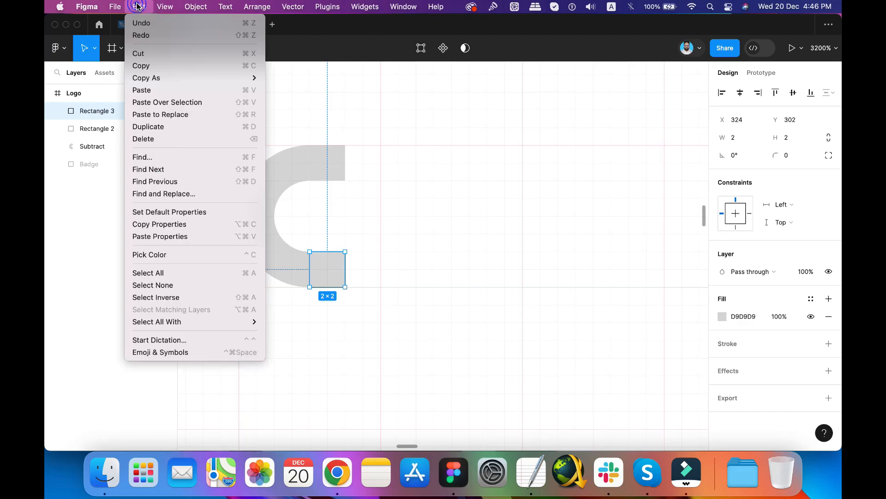
left_click(160, 90)
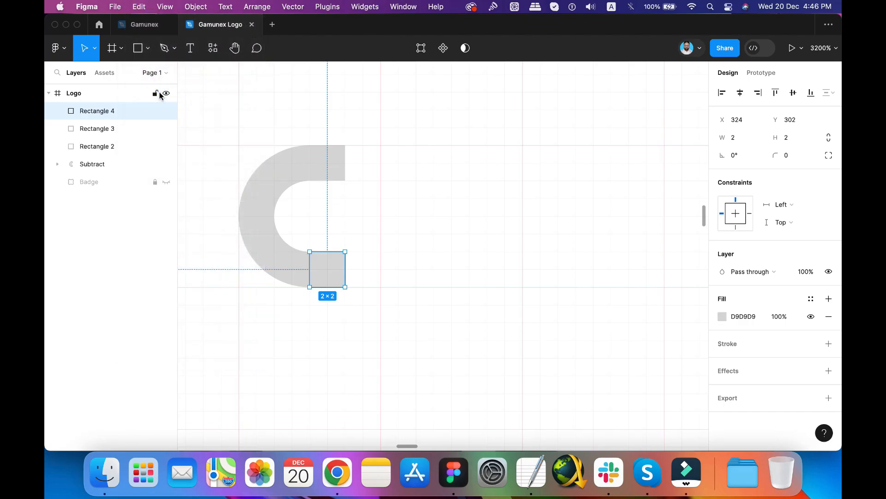
key("Up")
key("Up")
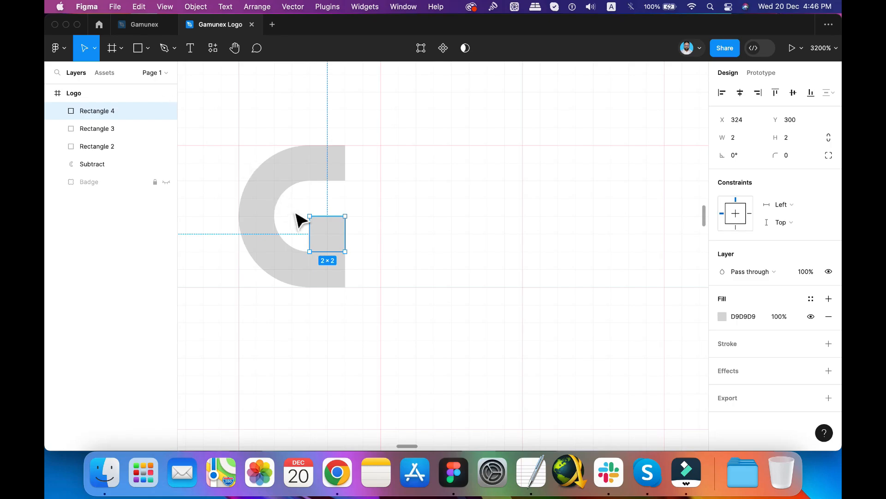
Remove the upper-right corner point of the middle square with the Pen tool to turn it into a triangle.
double_click(329, 235)
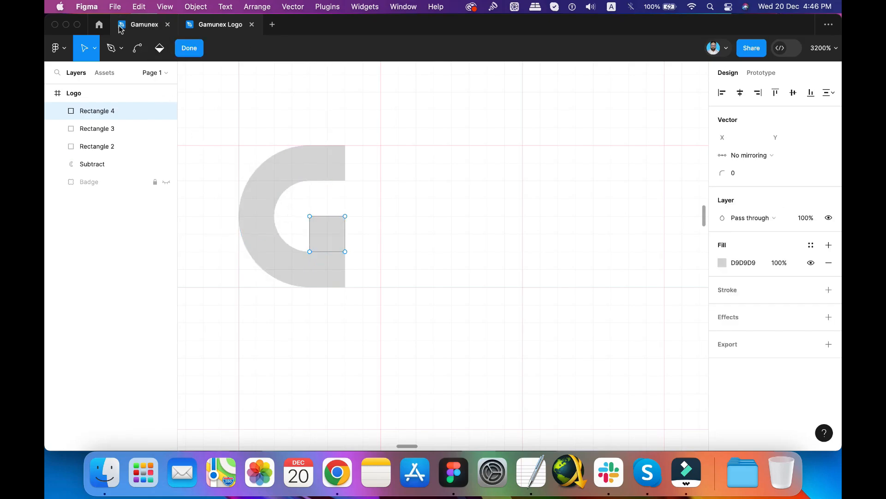
left_click(110, 47)
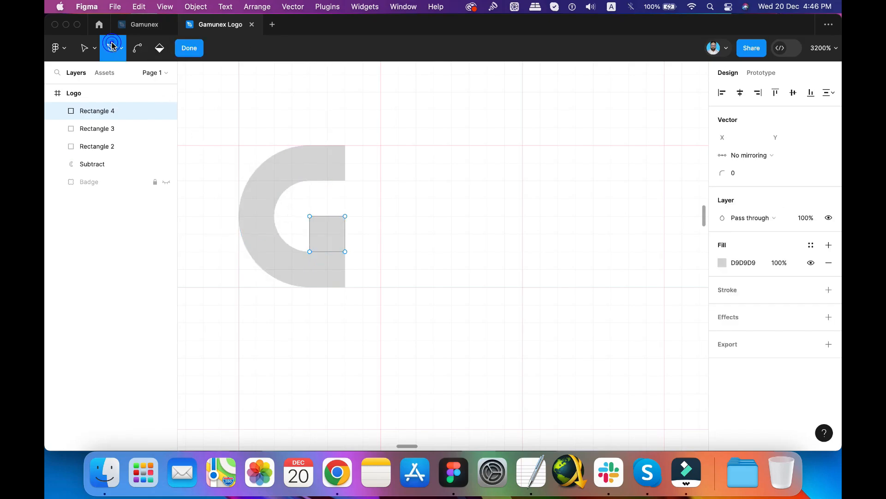
left_click(350, 219)
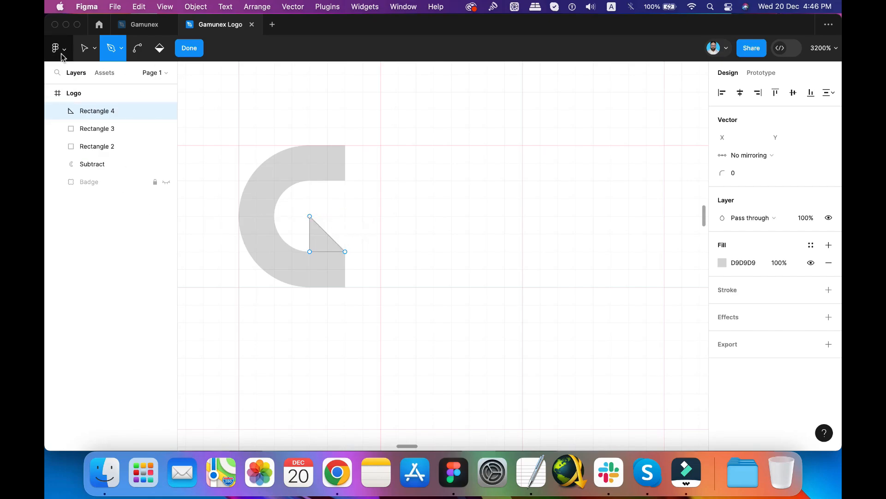
left_click(88, 48)
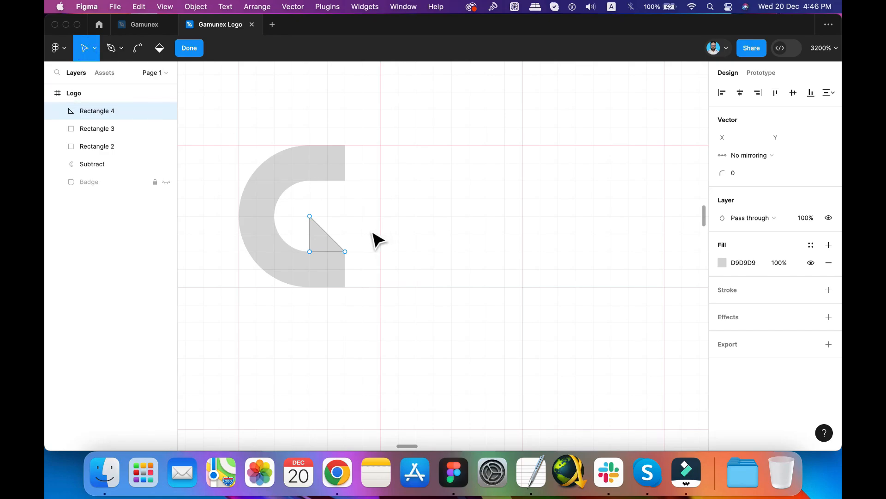
left_click(198, 52)
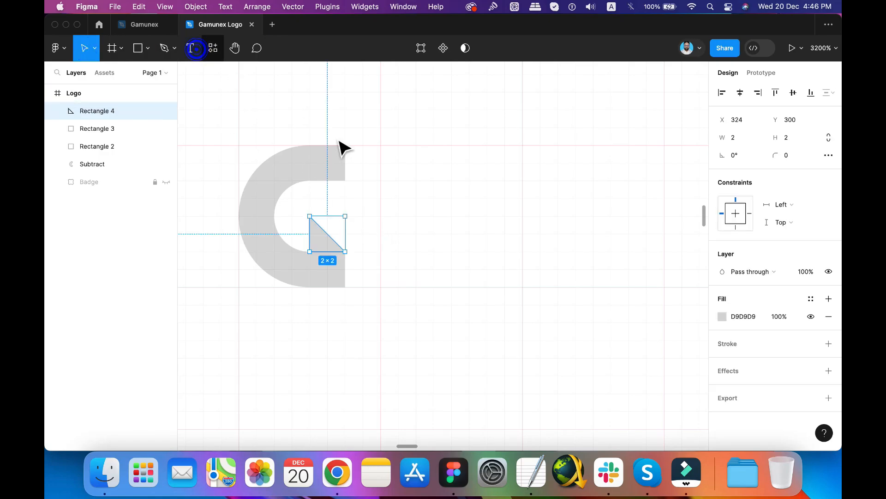
left_click(421, 245)
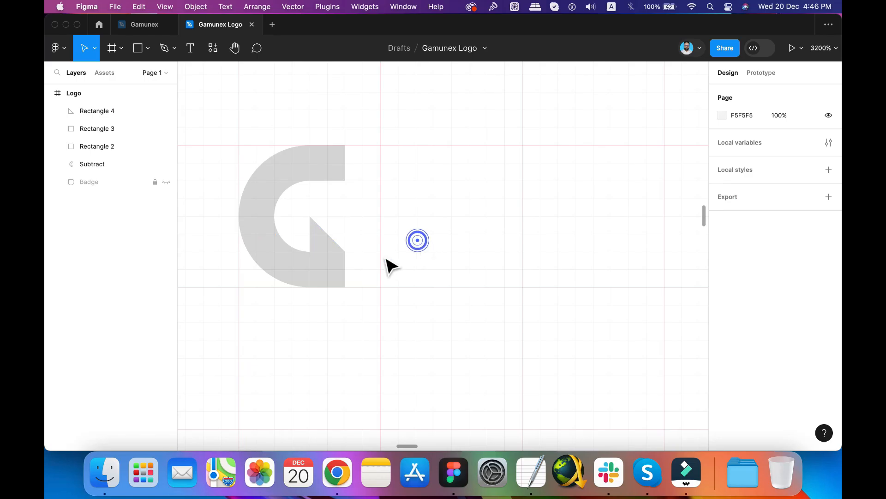
Union the half ring with the two 2 × 2 squares at its upper and lower ends.
left_click(329, 268)
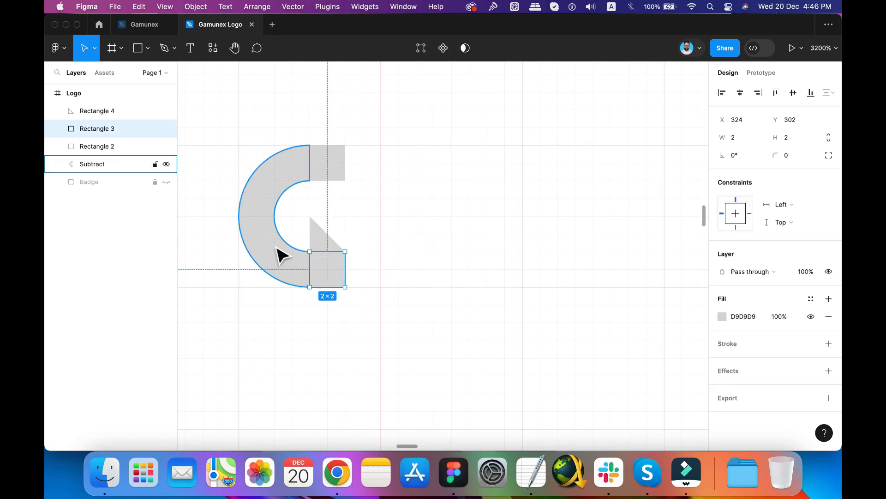
left_click(273, 243, "shift")
left_click(341, 175, "shift")
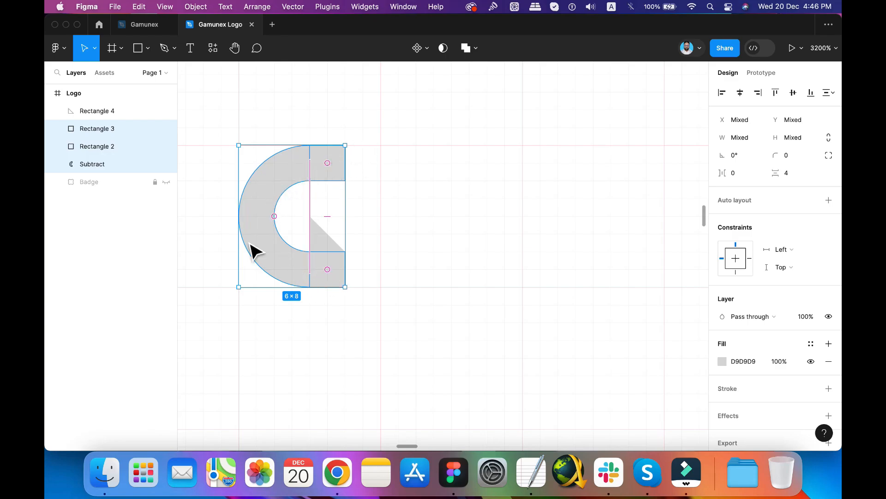
left_click(477, 50)
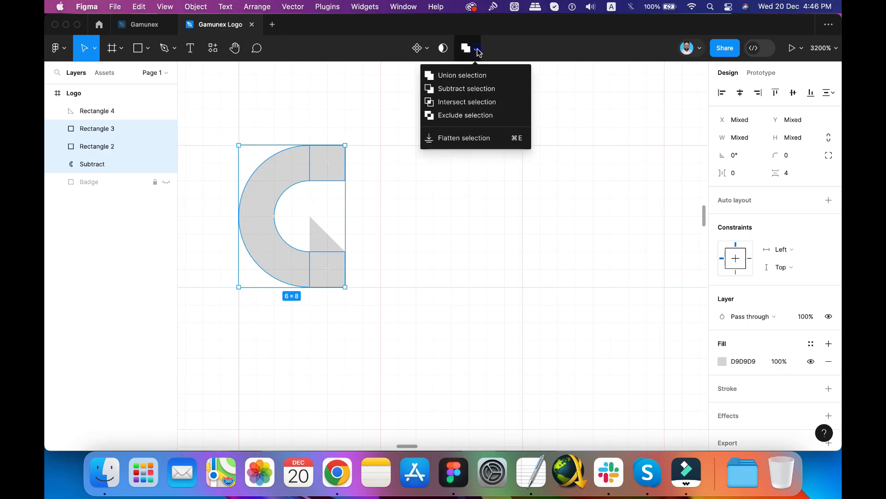
left_click(460, 76)
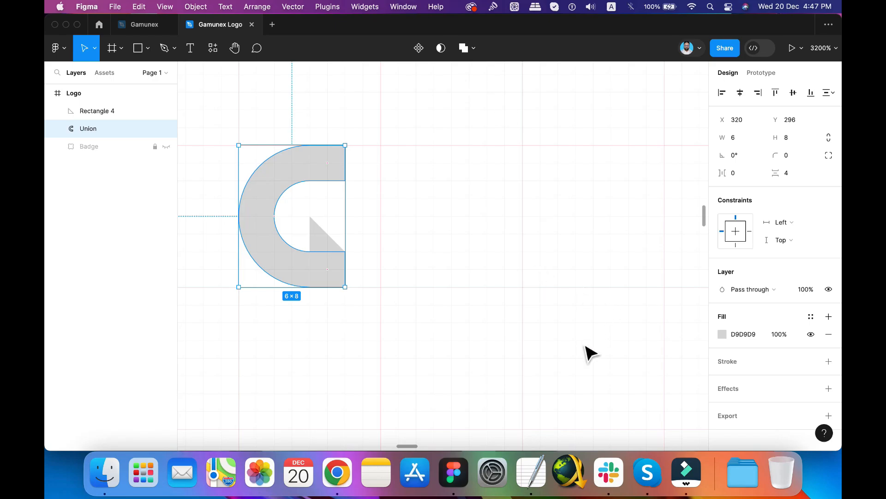
Change the fill color of the united C shape to C61717.
left_click(746, 336)
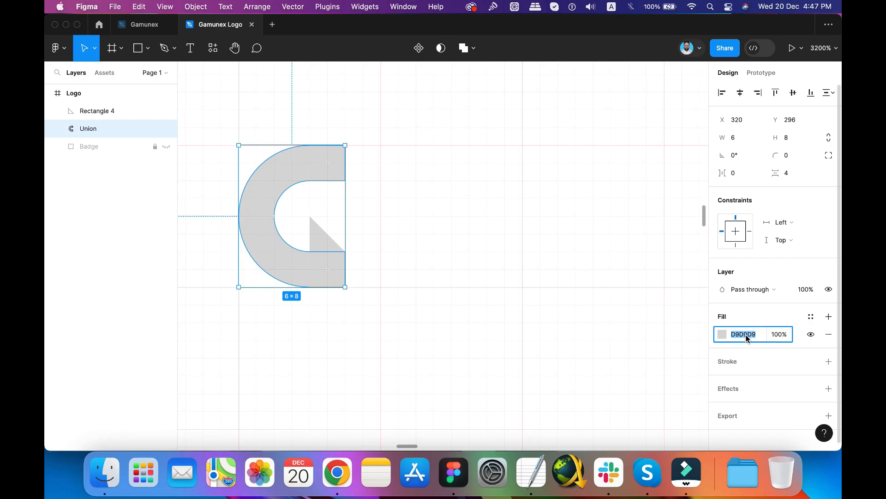
type("c")
key("Tab")
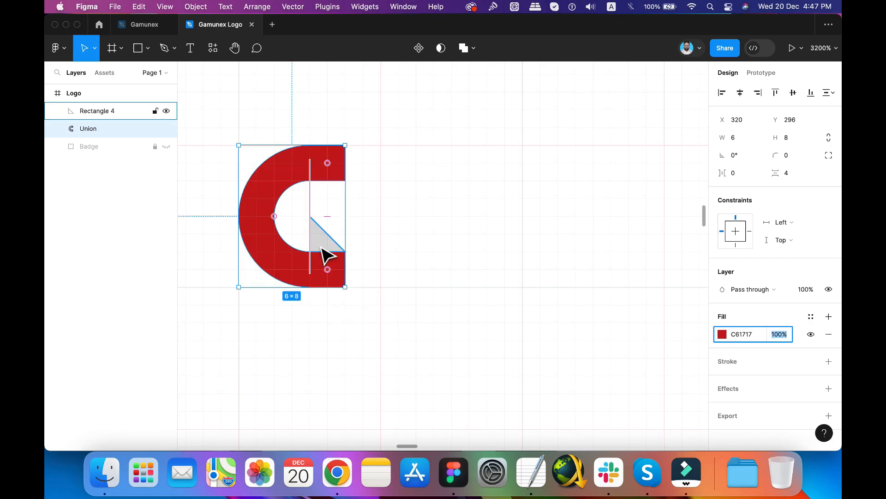
Change the triangle's fill color to 971313.
left_click(322, 248)
left_click(756, 318)
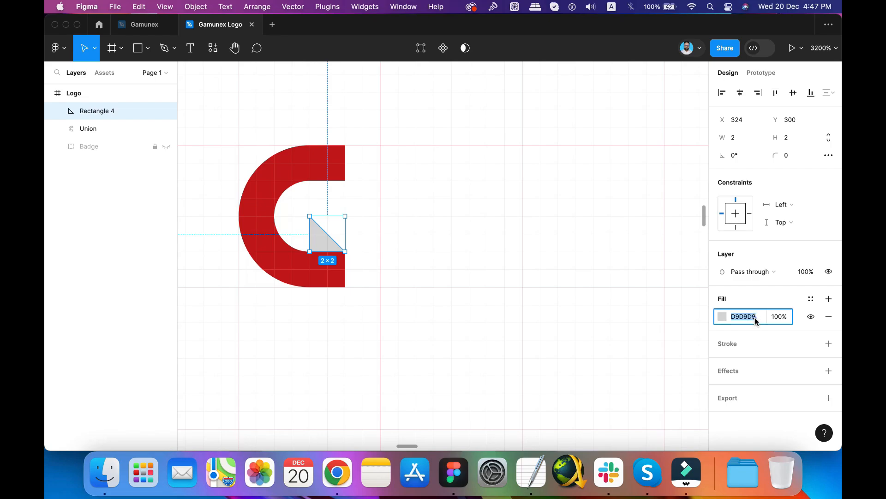
type("971313")
key("Tab")
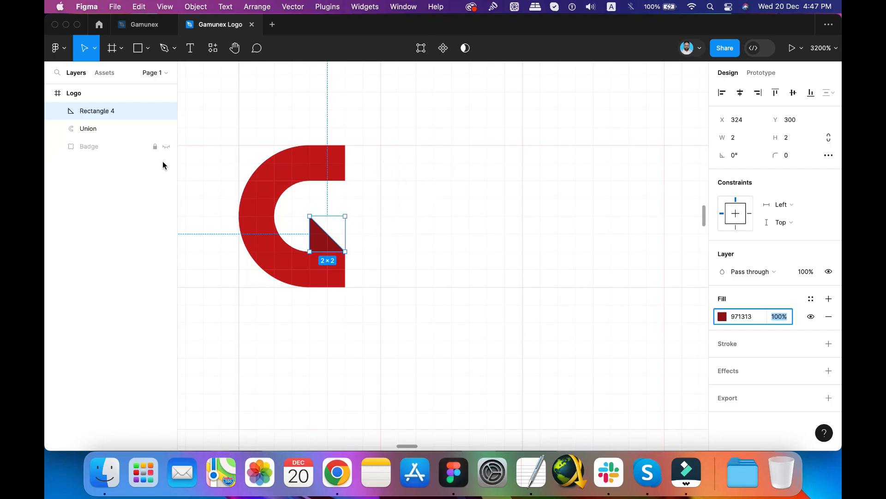
Group the dark red triangle with the united C shape and rename the group to G.
left_click(96, 129, "shift")
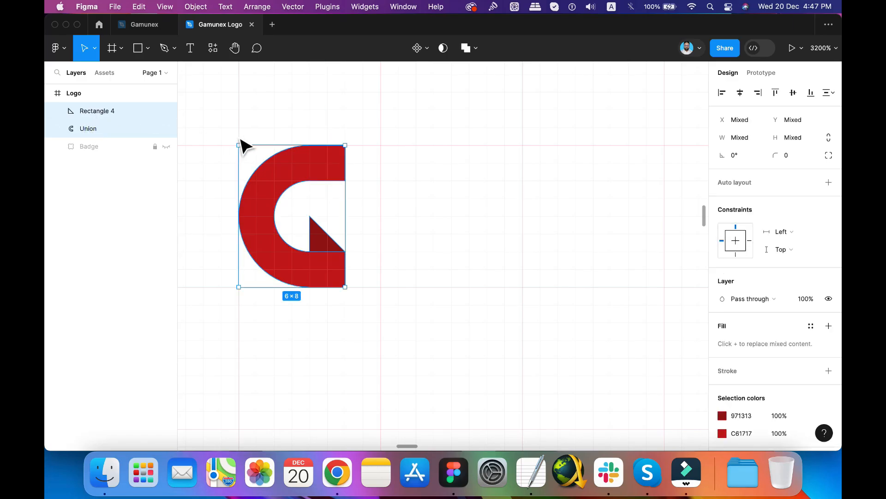
key("super+g")
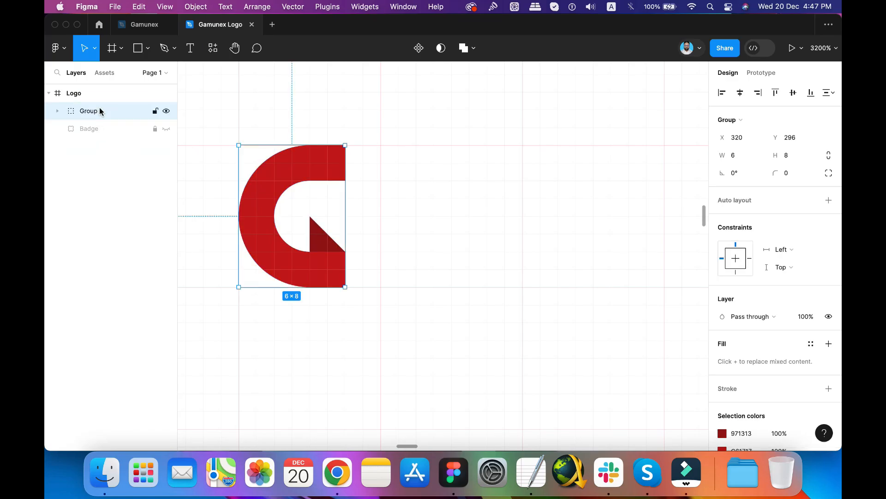
double_click(88, 111)
type("G")
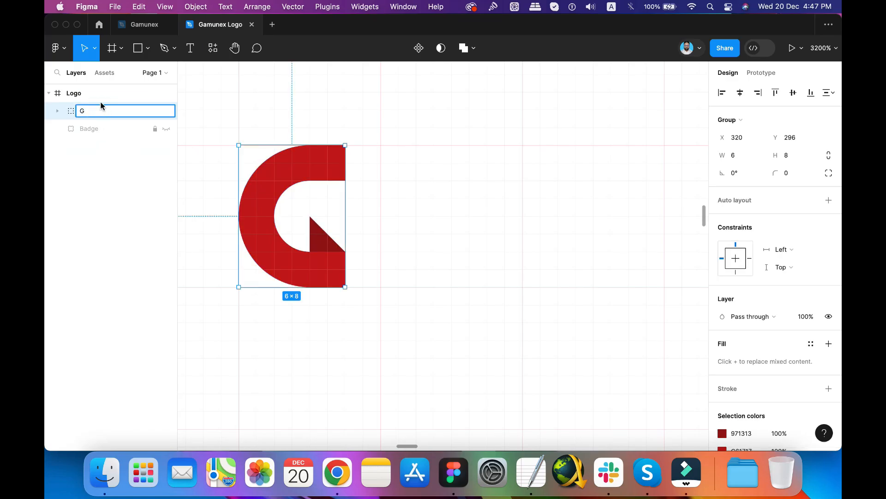
left_click(295, 124)
left_click(305, 177)
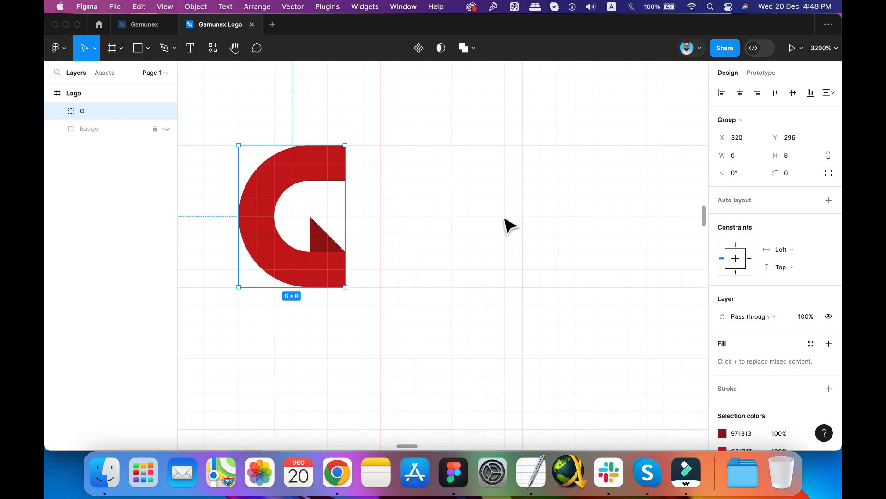
Lock the G group's proportions with a height of 468 and center it horizontally and vertically in the Logo frame.
key("minus")
key("minus")
key("minus")
left_click(829, 156)
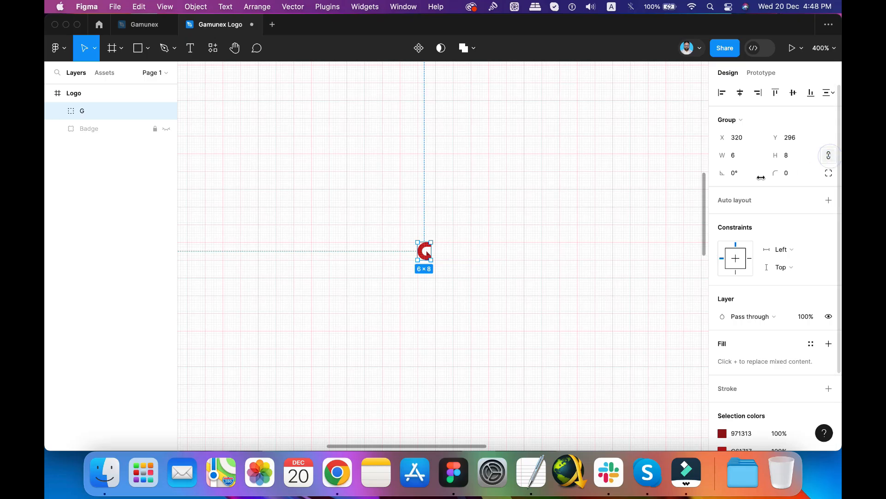
left_click(790, 156)
type("468")
key("Tab")
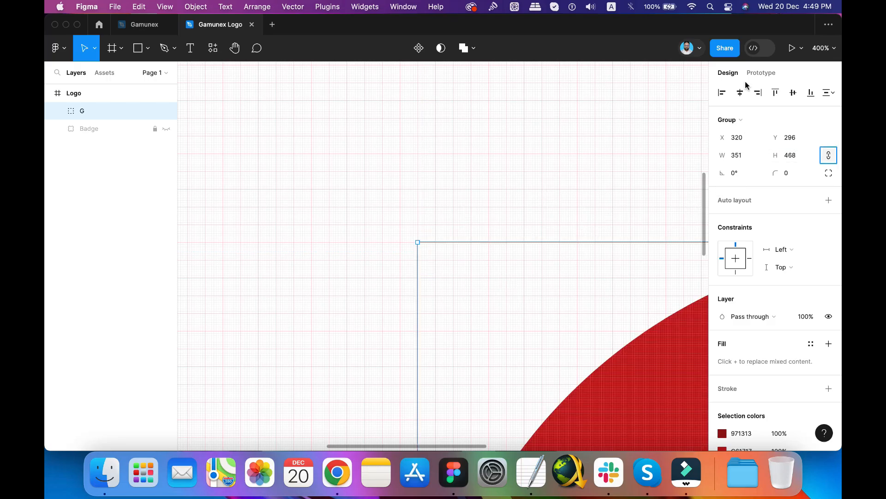
left_click(739, 93)
left_click(793, 92)
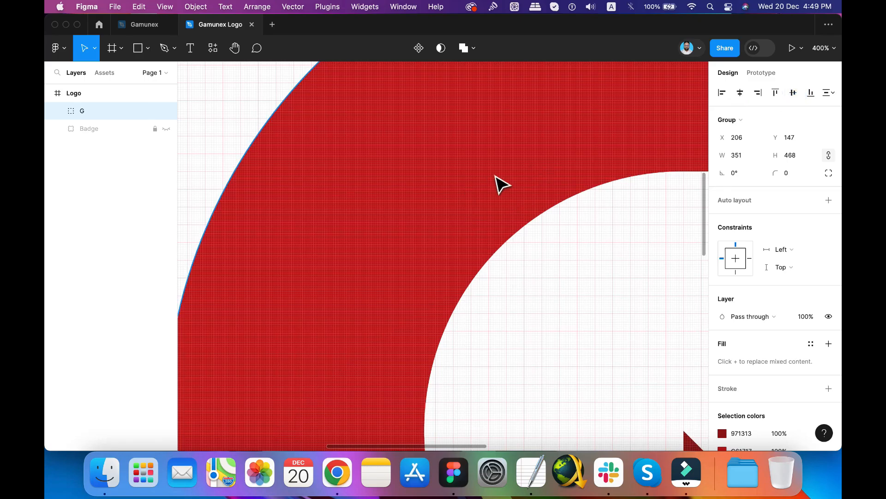
Unhide the Badge layer behind the G and select it to check its dimensions.
key("minus")
key("minus")
key("minus")
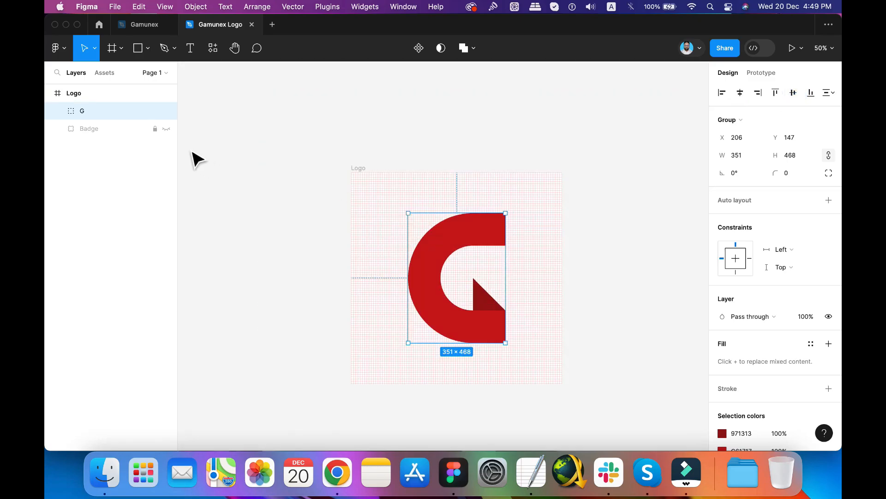
left_click(166, 129)
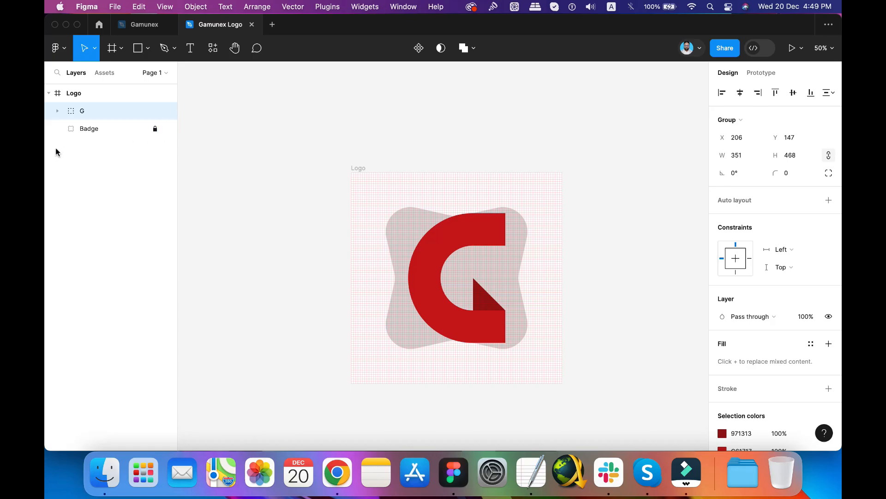
left_click(98, 133)
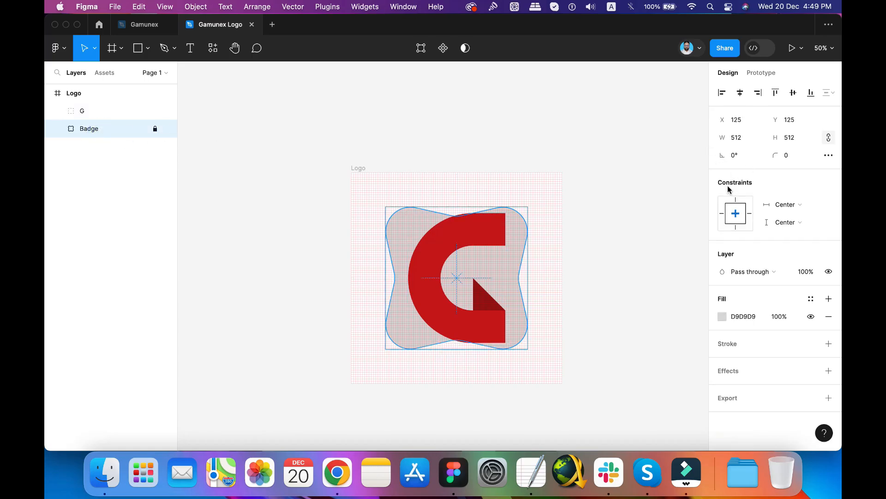
Set the G group's height to 320 and center it horizontally and vertically in the Logo frame.
left_click(468, 225)
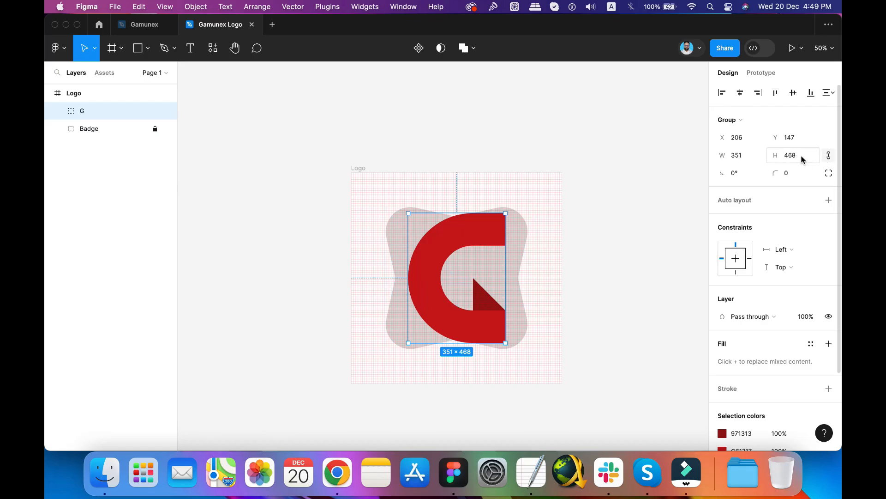
left_click(801, 159)
type("3")
key("Tab")
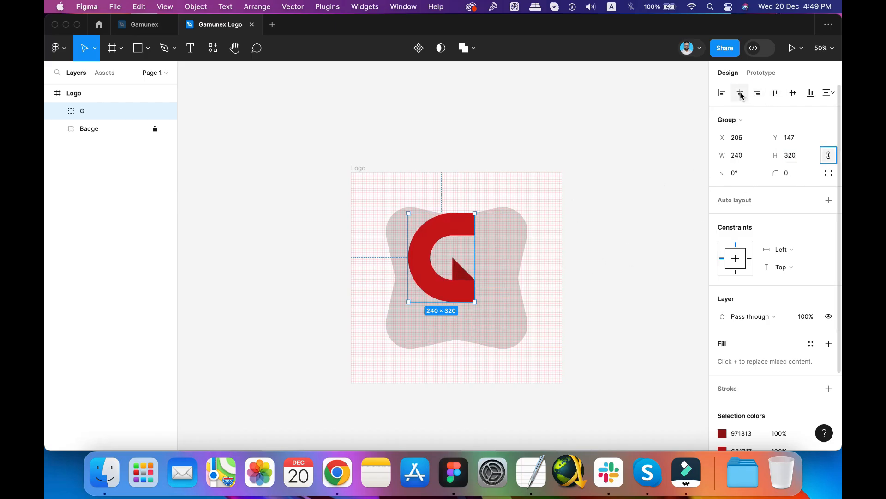
left_click(740, 92)
left_click(793, 92)
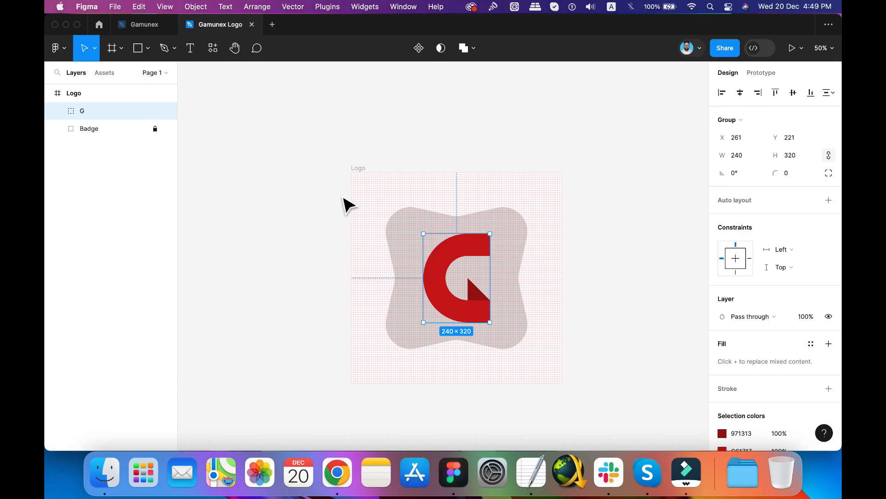
left_click(390, 198)
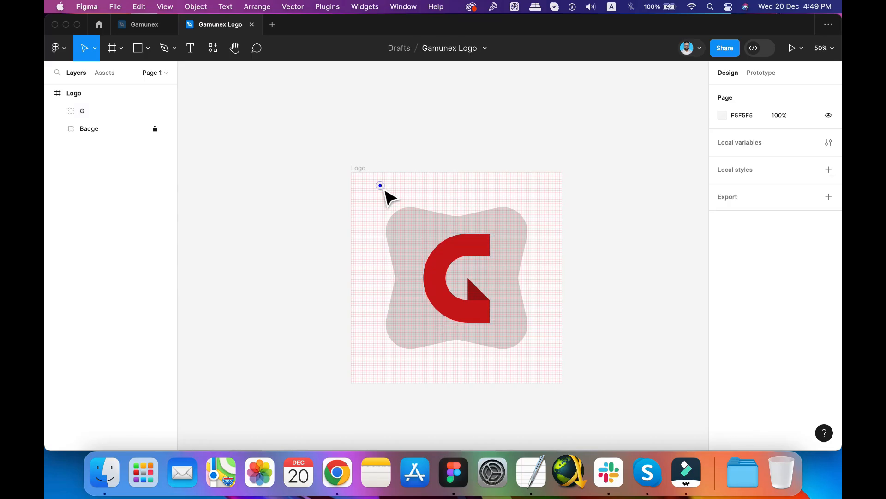
Add the text GAMUNEX in the Logo frame above the badge.
left_click(189, 48)
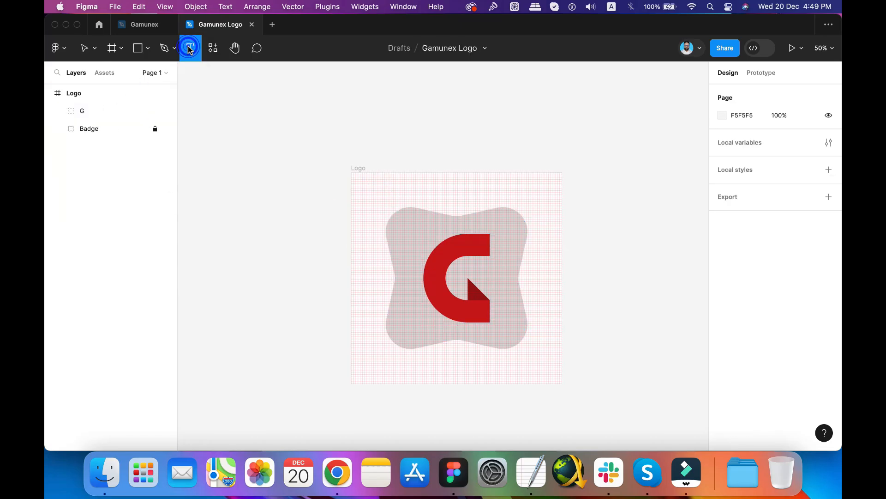
left_click(415, 189)
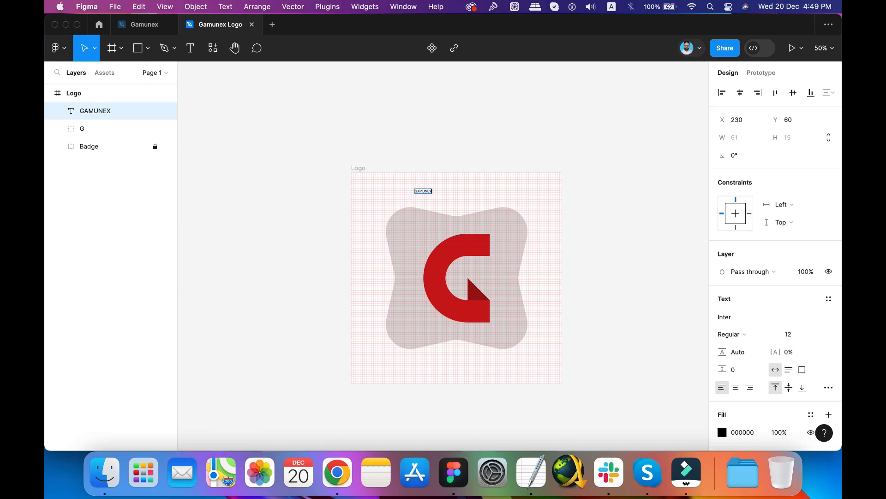
left_click(268, 211)
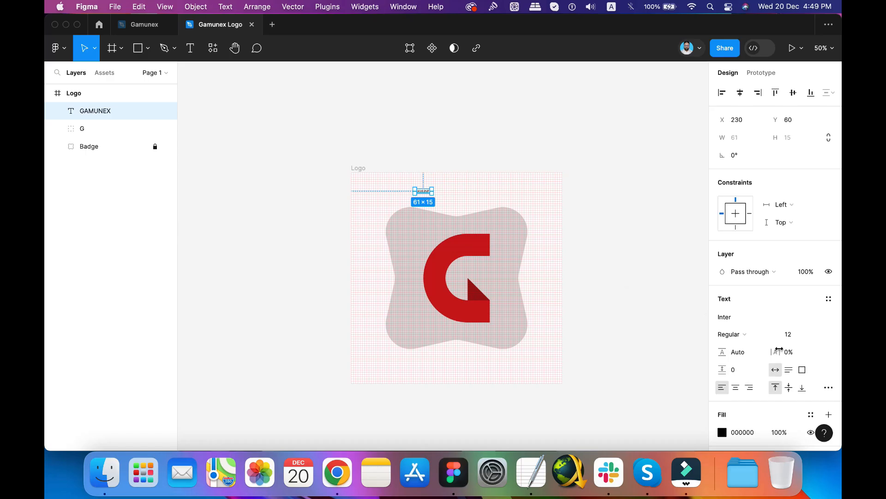
Set the GAMUNEX text to Bold weight and font size 32.
left_click(769, 333)
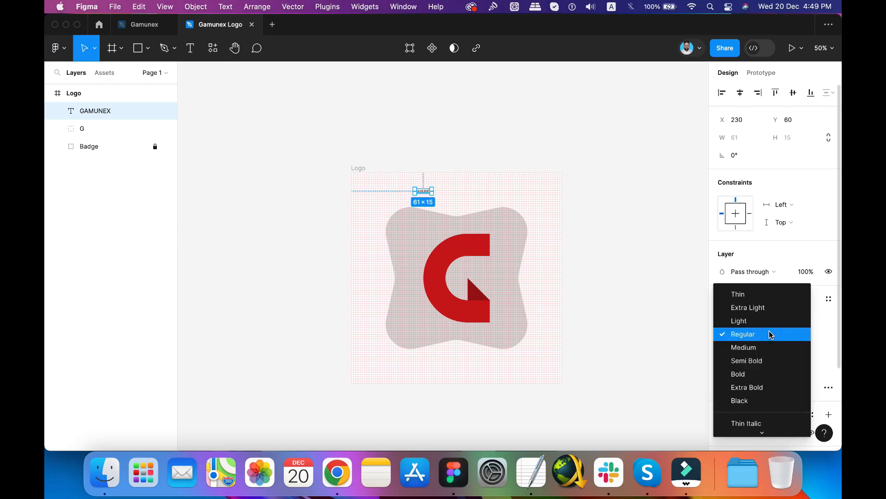
left_click(744, 380)
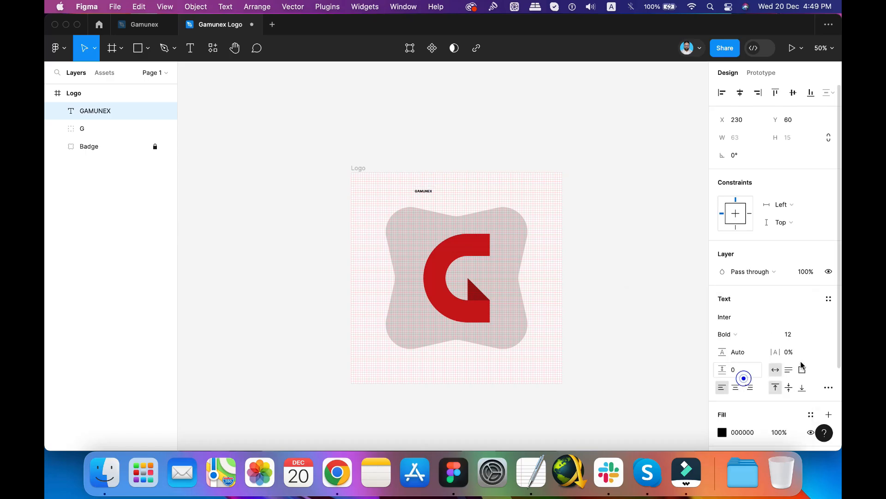
left_click(816, 336)
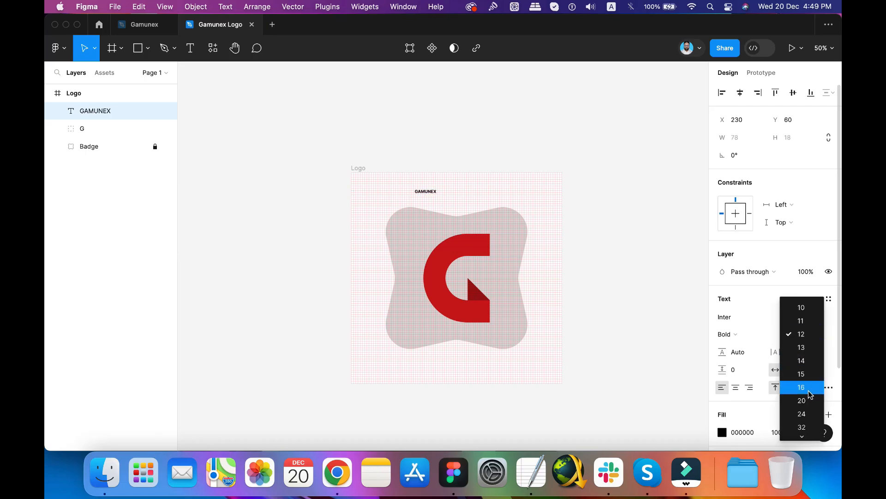
left_click(804, 426)
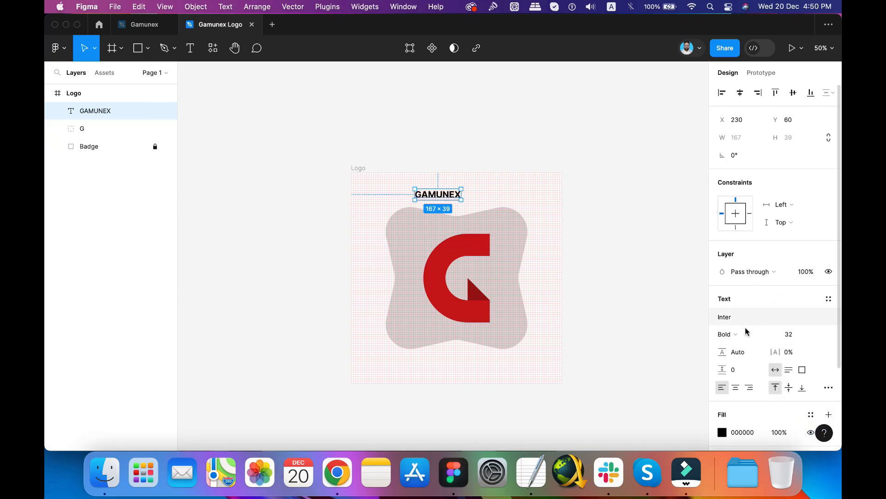
Center-align the GAMUNEX text, center it horizontally in the frame and move it down into the badge just above the G, at Y 169.
left_click(736, 387)
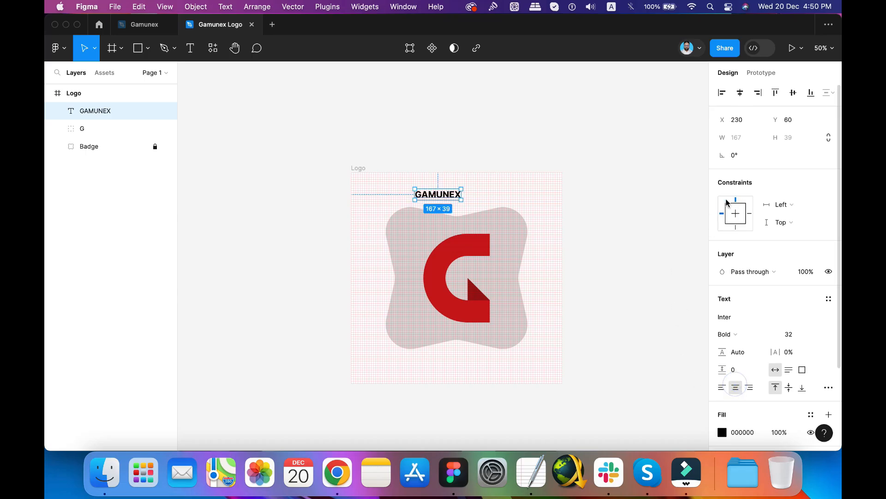
left_click(742, 93)
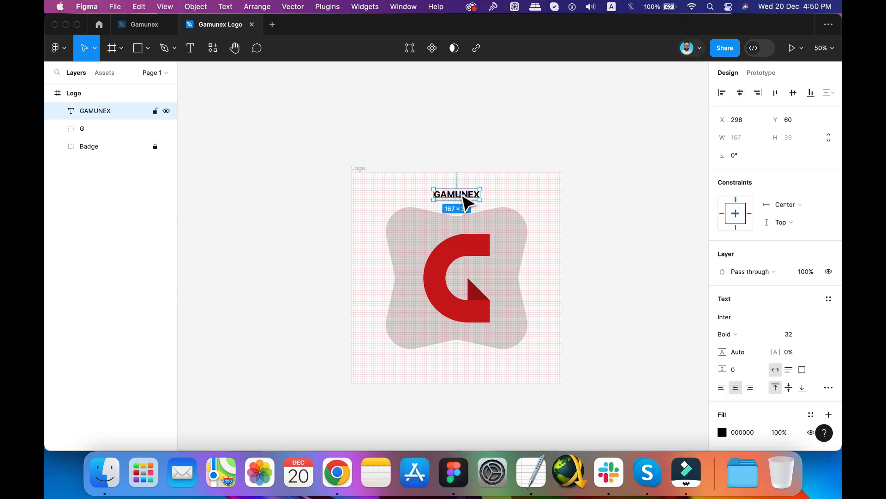
left_click_drag(466, 201, 466, 232)
Change the font of the GAMUNEX text to Bungee.
key("shift+0")
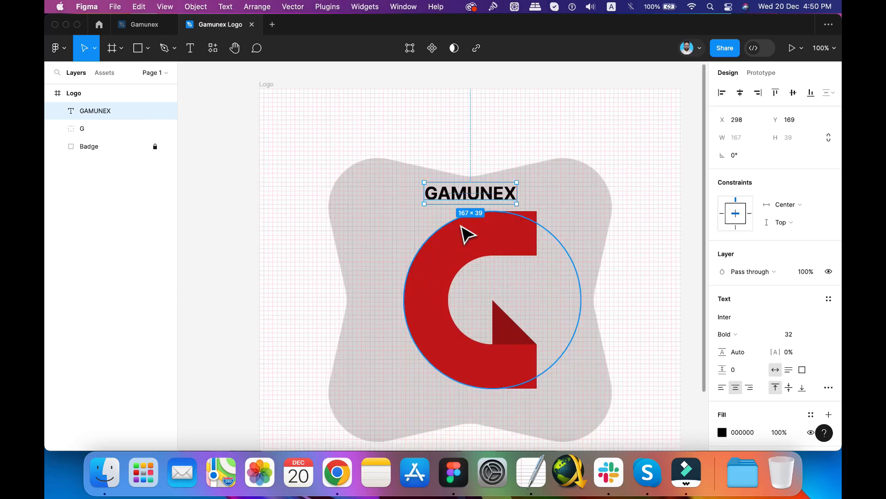
key("plus")
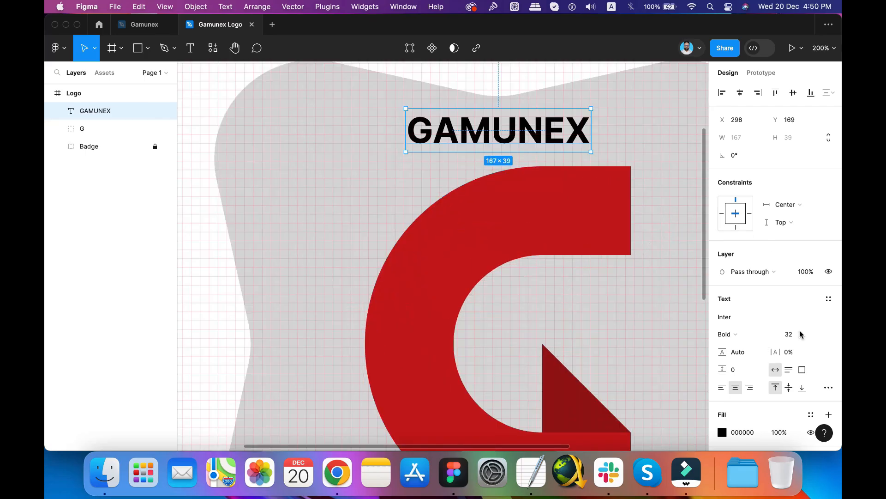
left_click(751, 321)
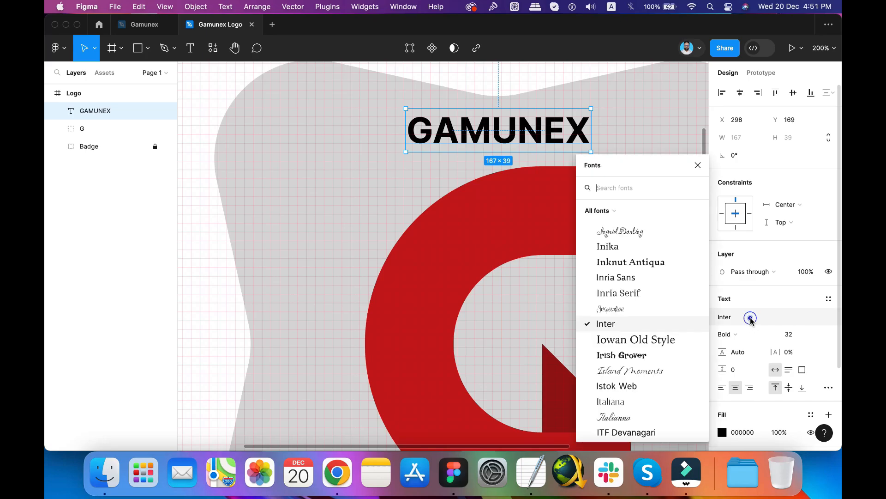
left_click(628, 188)
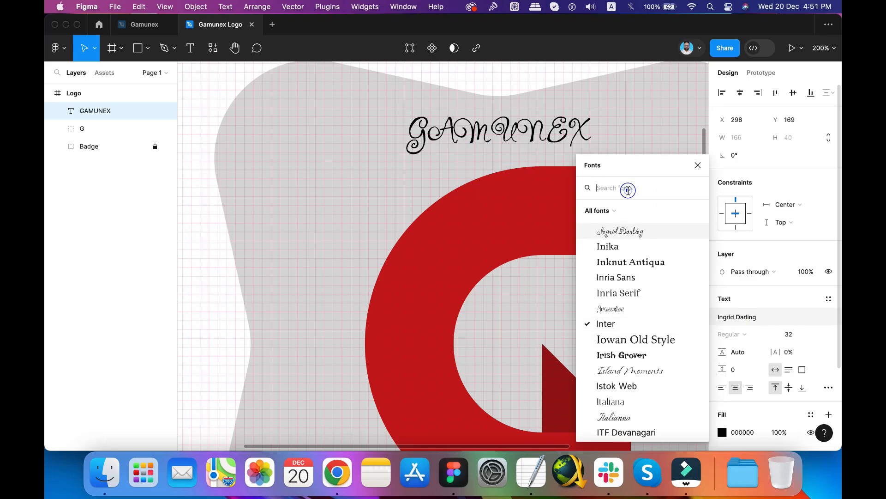
type("bung")
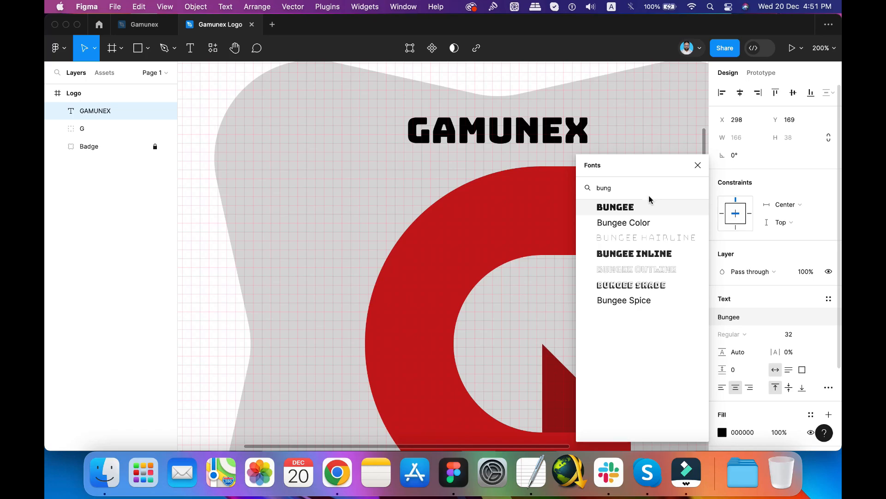
left_click(636, 212)
left_click(575, 133)
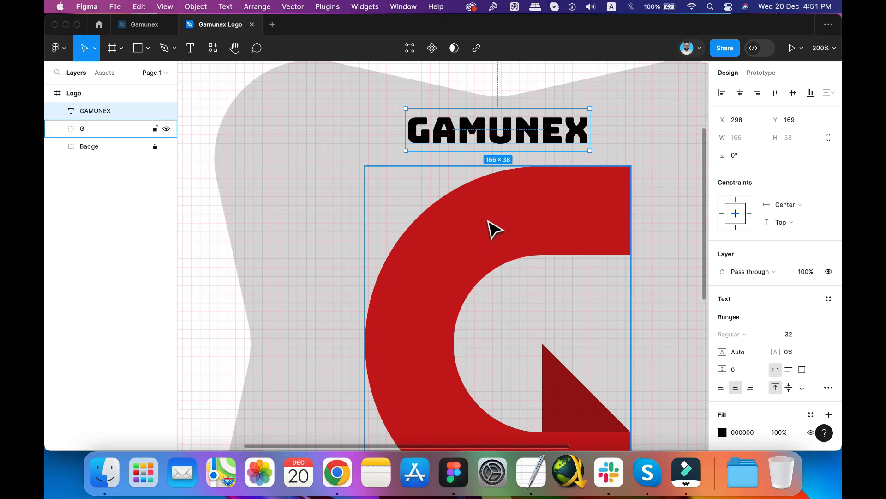
left_click(493, 229)
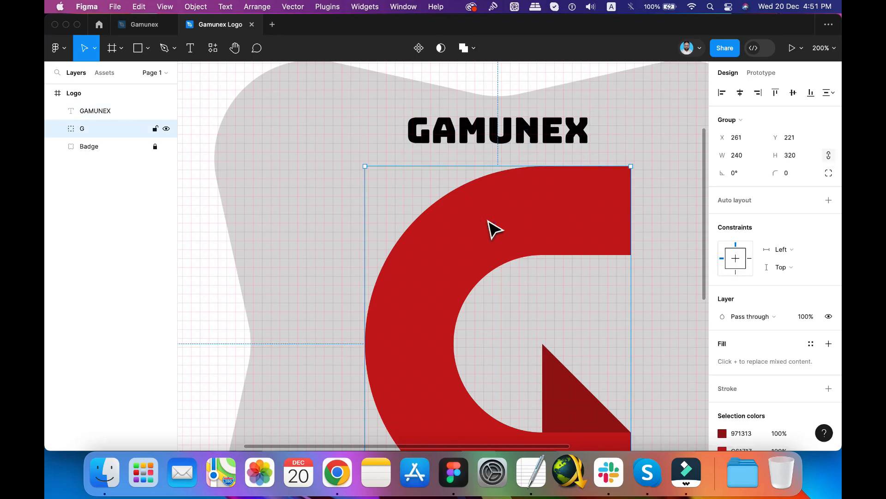
left_click(586, 141)
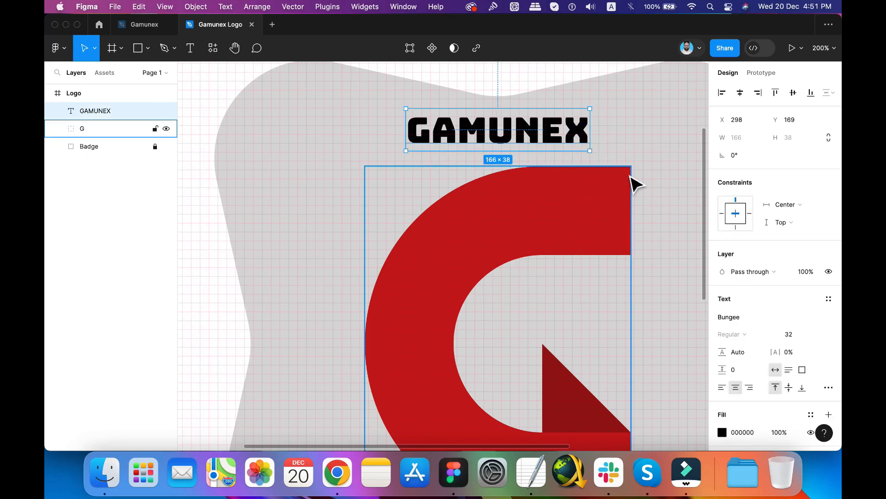
left_click_drag(630, 177, 617, 192)
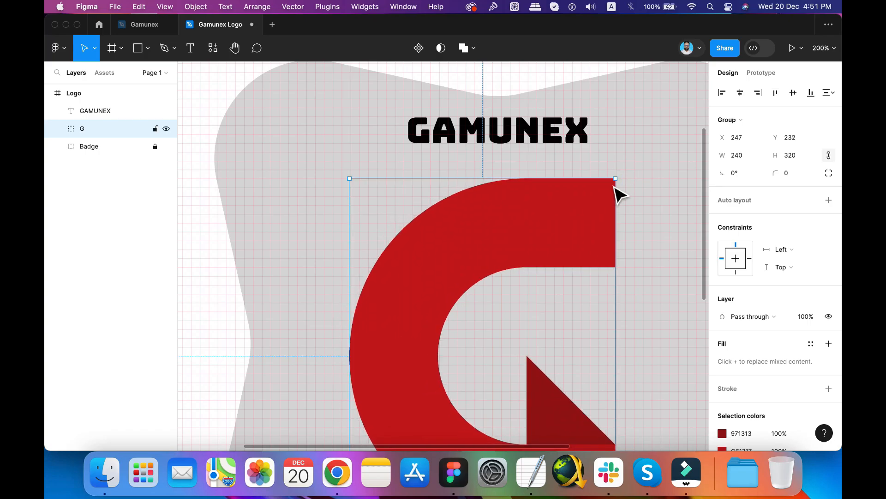
key("super+z")
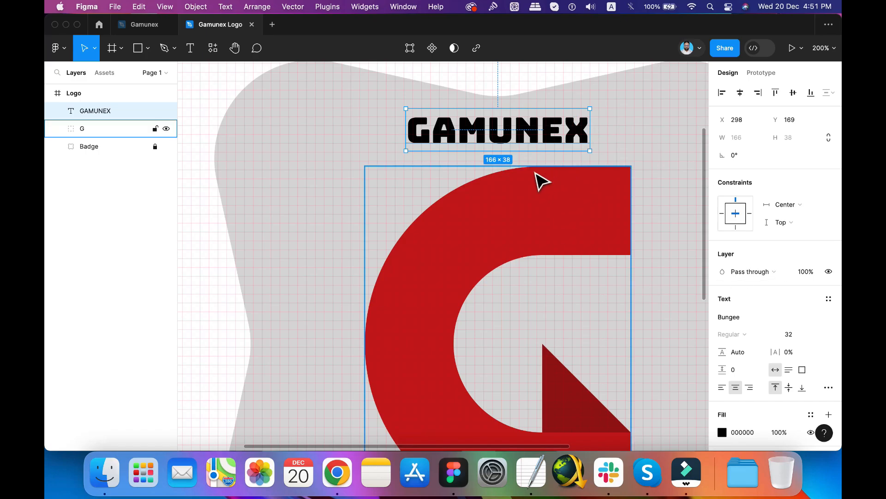
left_click_drag(536, 174, 528, 182)
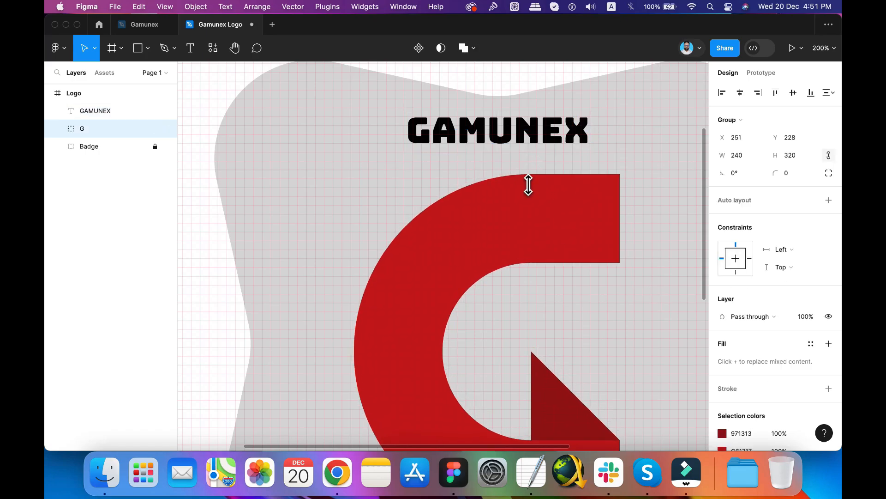
key("super+z")
scroll(643, 153, "down", 6)
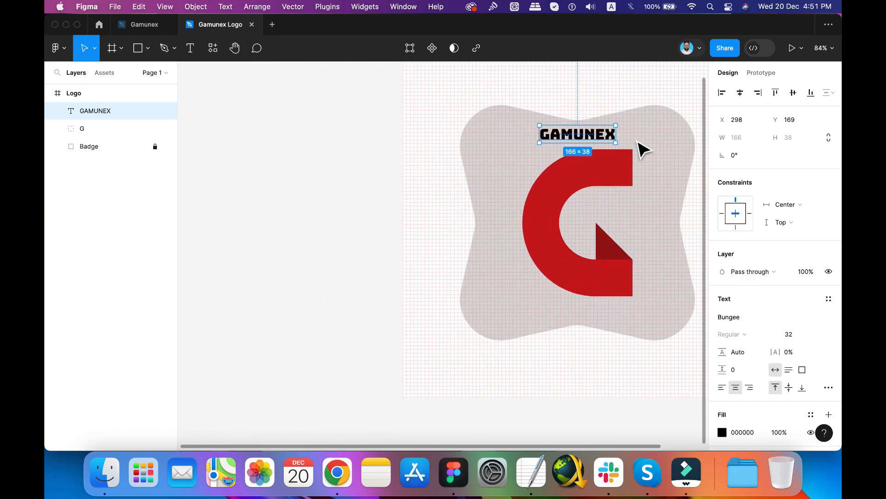
Move the G group down by 20 to Y 241, widening the gap below the GAMUNEX text.
left_click(627, 177)
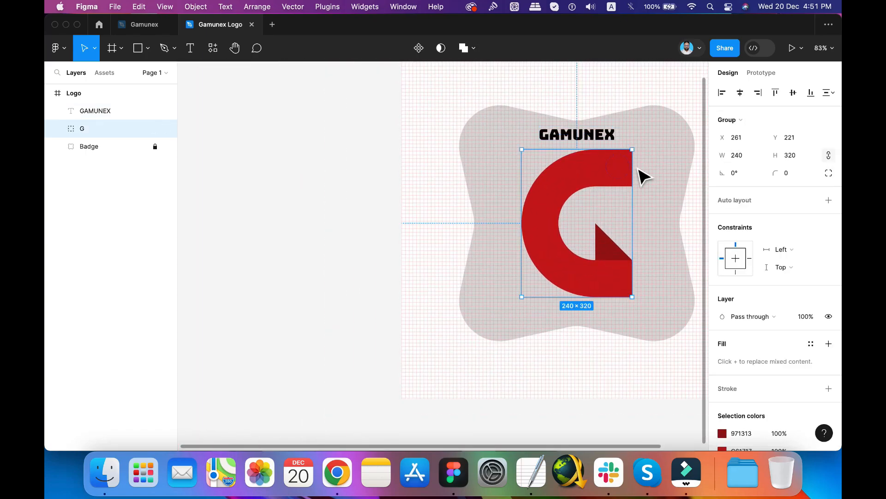
key("shift+Down")
key("shift+Down")
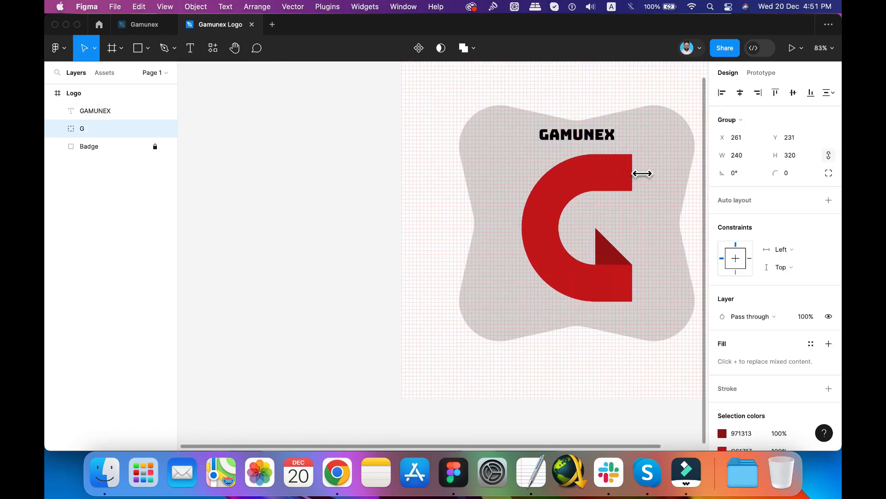
Enlarge the GAMUNEX text to font size 46 so its width roughly matches the G.
left_click(608, 134)
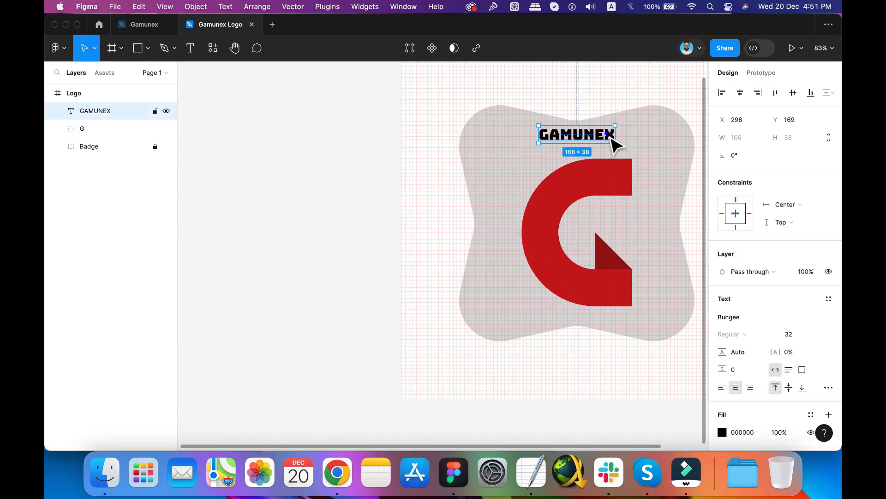
left_click(798, 334)
type("36")
key("Return")
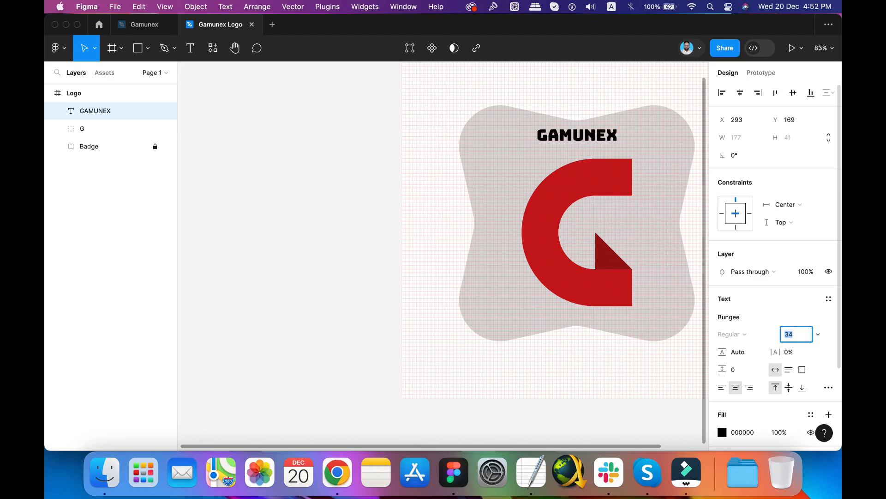
key("Up")
key("Up")
key("Up")
key("Up")
key("Up")
key("Up")
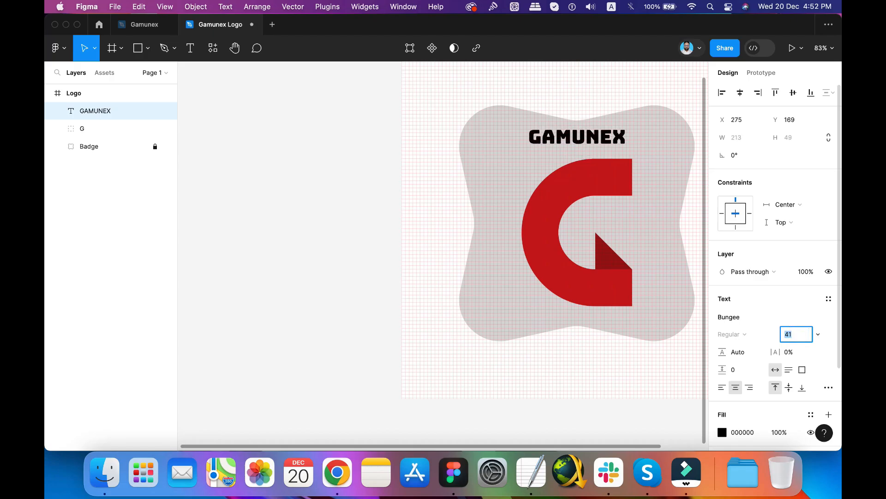
key("Up")
key("Up")
key("Up")
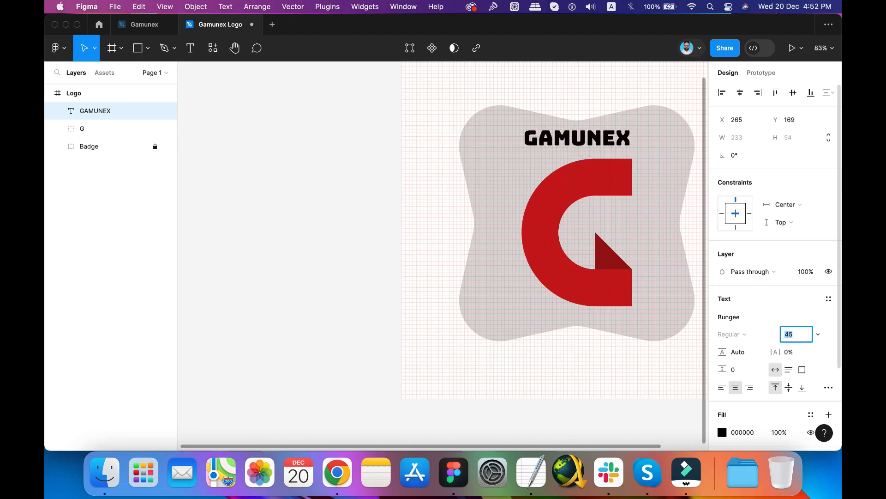
left_click(603, 196)
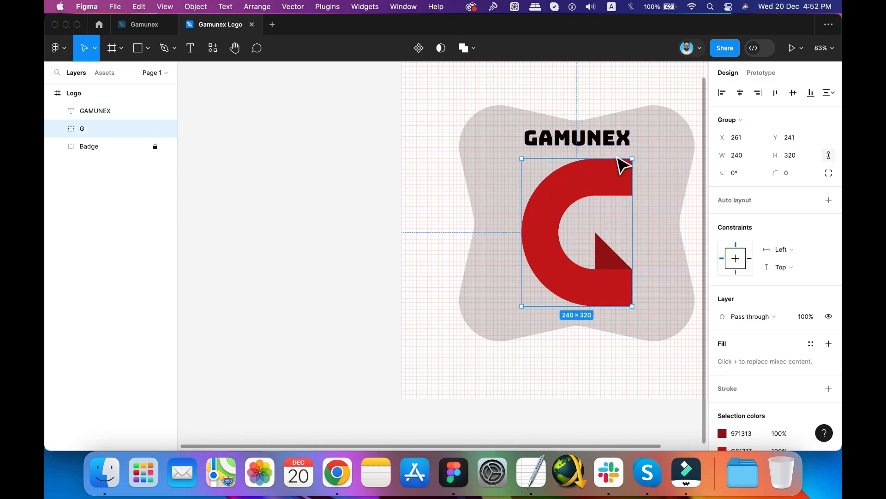
left_click(627, 142)
left_click(796, 335)
key("Up")
key("Up")
key("Up")
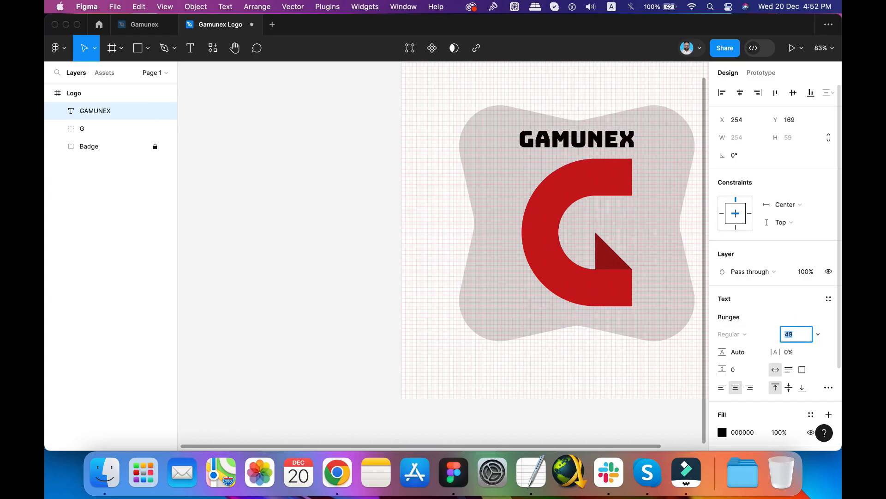
key("Down")
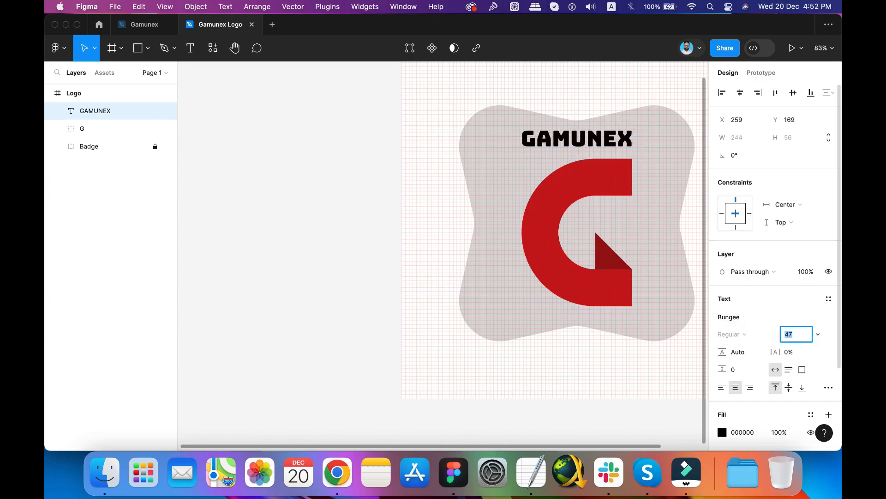
key("Down")
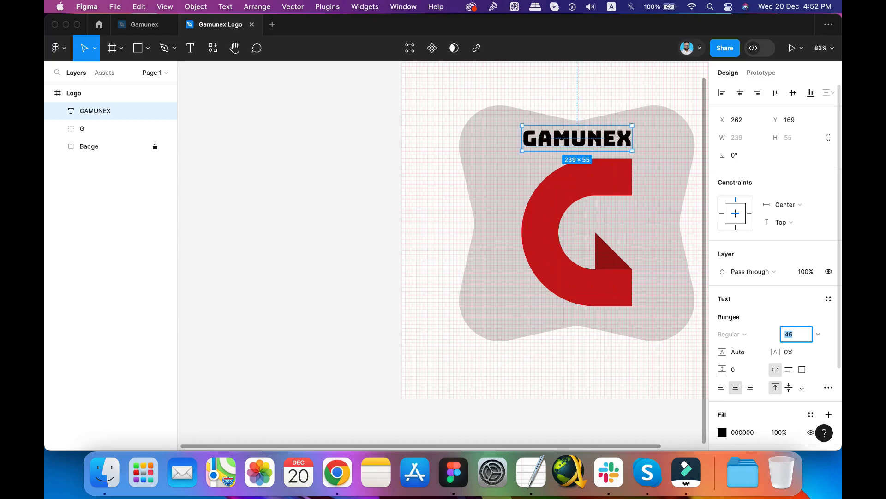
Flatten the GAMUNEX text into a vector shape.
left_click(631, 142)
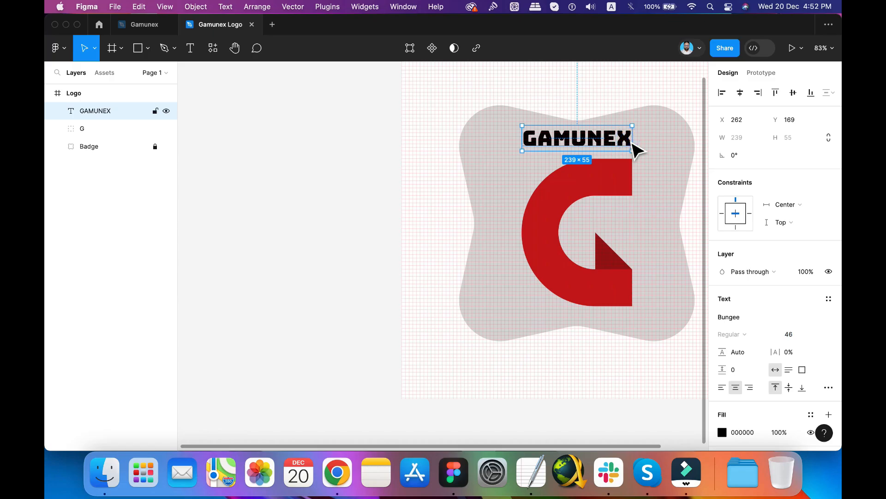
right_click(599, 144)
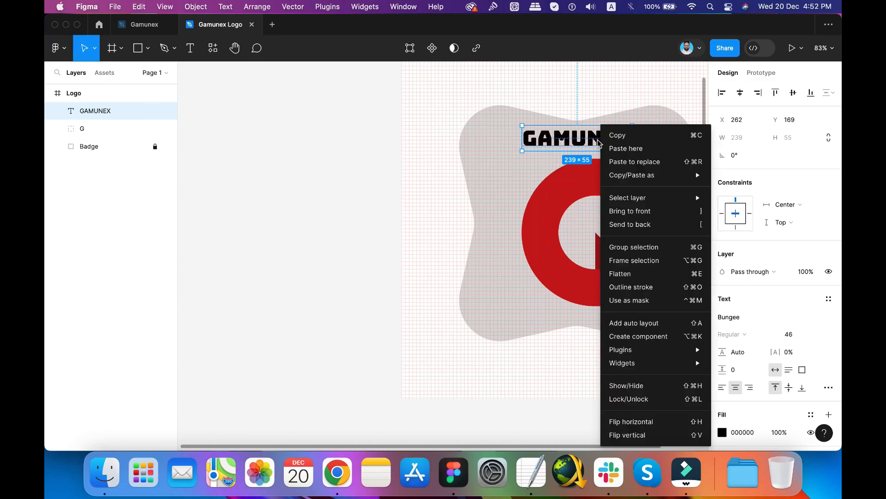
left_click(631, 276)
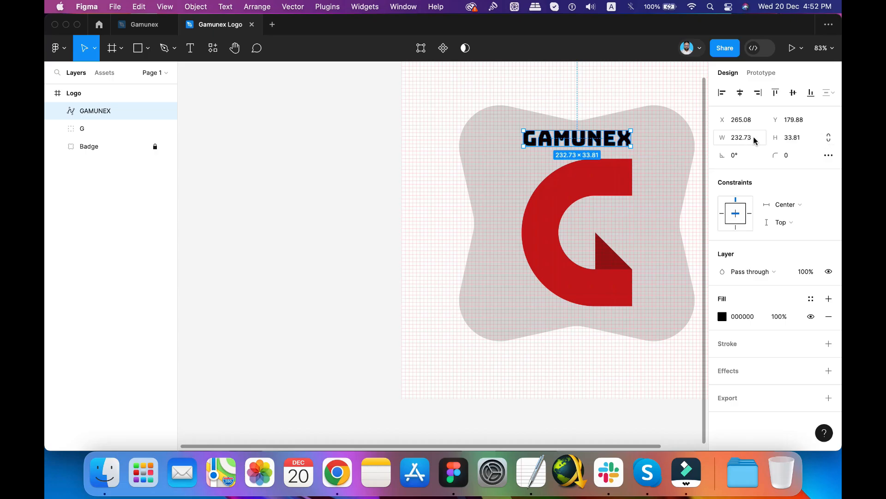
Scale the GAMUNEX vector proportionally to width 240, then unlock its proportions and set the height to 35.
left_click(829, 140)
left_click(747, 138)
type("240")
key("Tab")
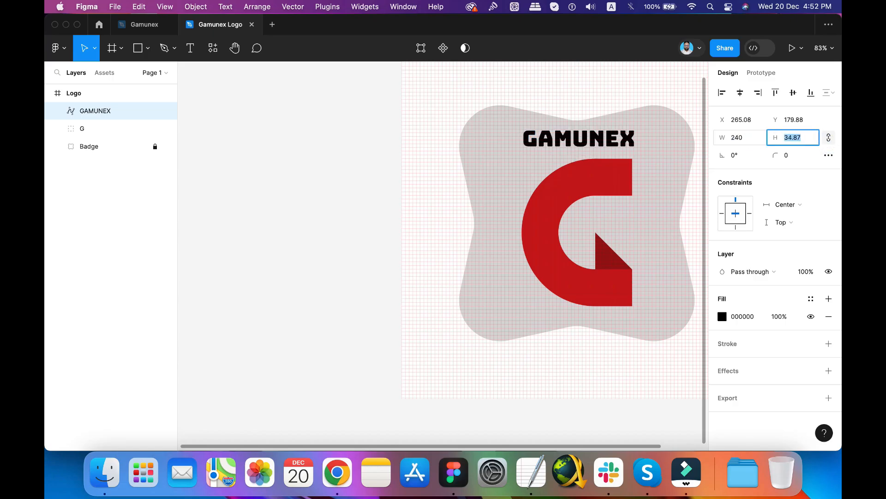
left_click(830, 139)
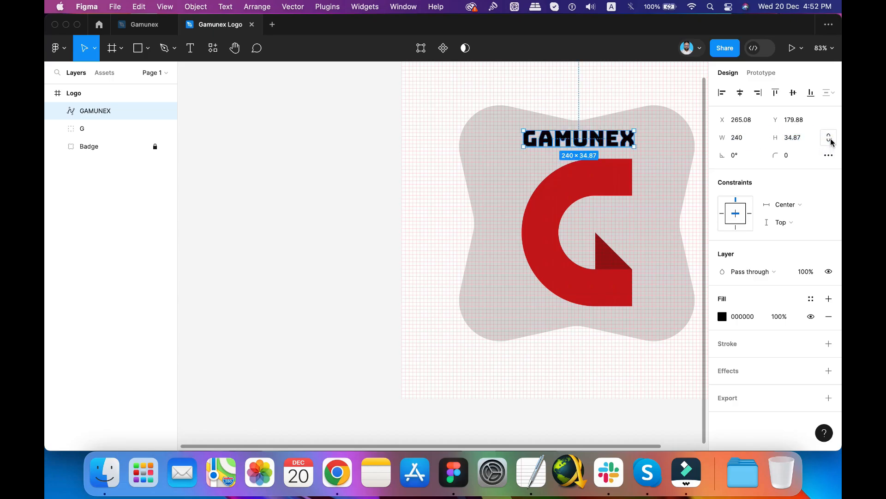
left_click(809, 137)
key("Right")
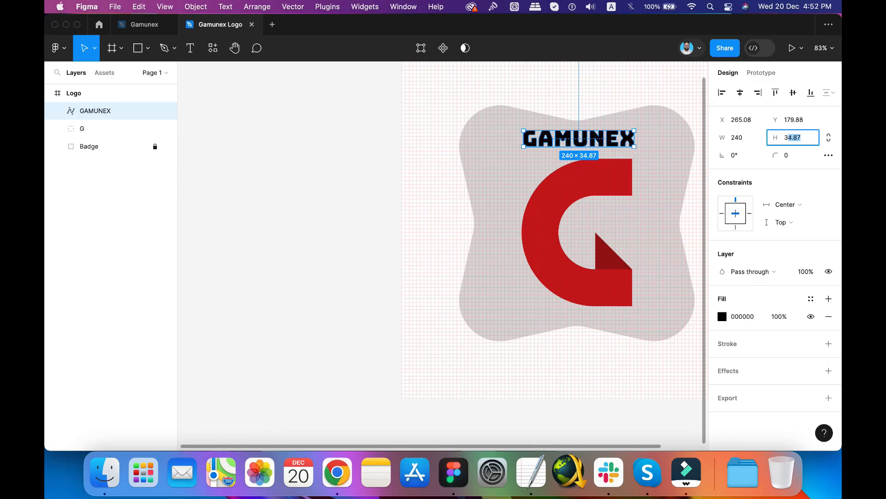
type("5")
key("Tab")
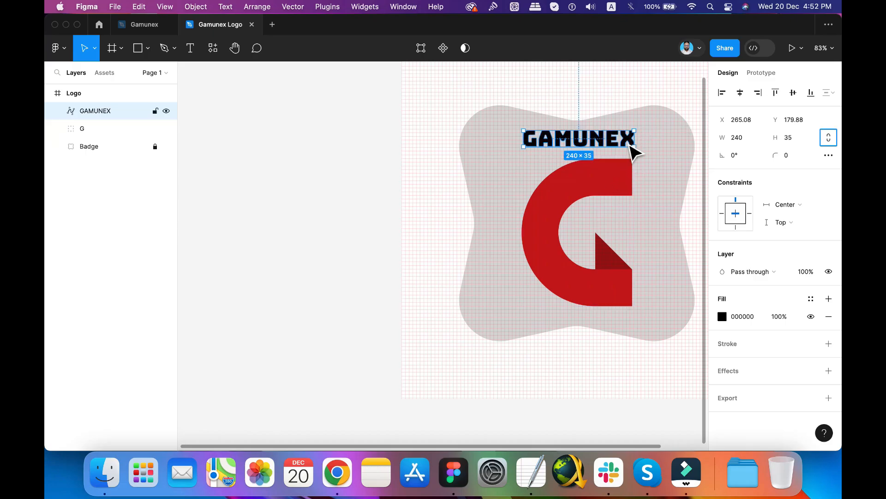
Center the GAMUNEX vector horizontally in the Logo frame and set its Y position to 180.
left_click(740, 93)
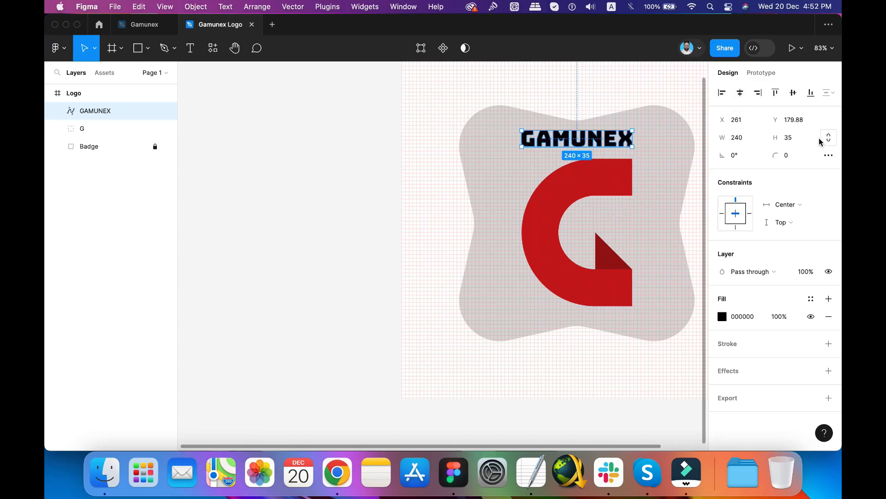
left_click(805, 119)
type("180")
key("Tab")
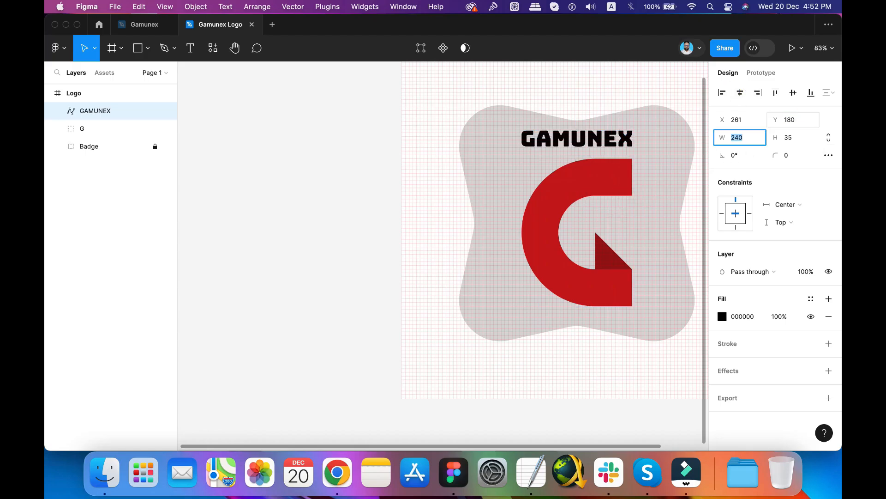
Set the vertical spacing between the GAMUNEX lettering and the G to 20.
left_click(609, 192)
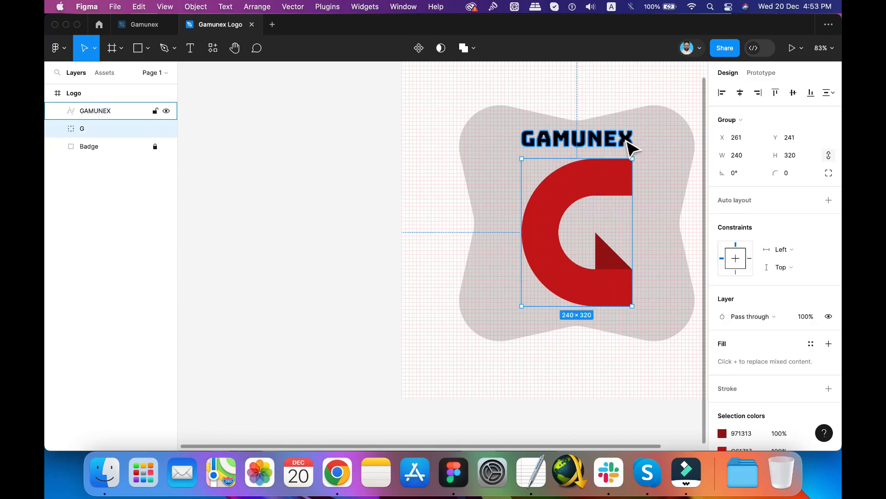
left_click(632, 148, "shift")
left_click(736, 173)
key("Tab")
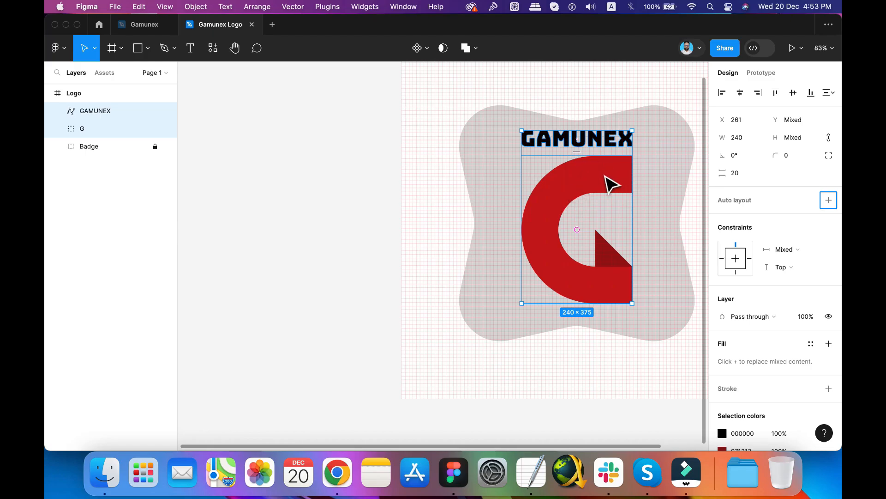
Group the GAMUNEX lettering with the G and center the group horizontally and vertically in the Logo frame.
right_click(602, 172)
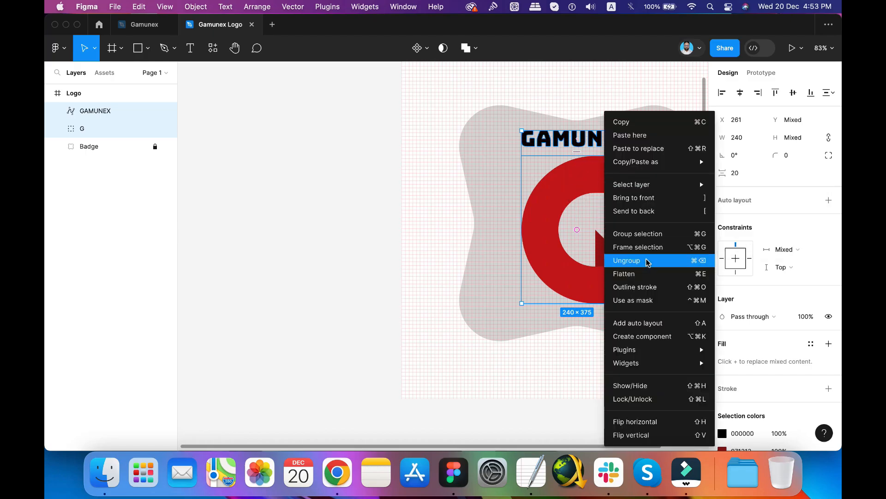
left_click(672, 233)
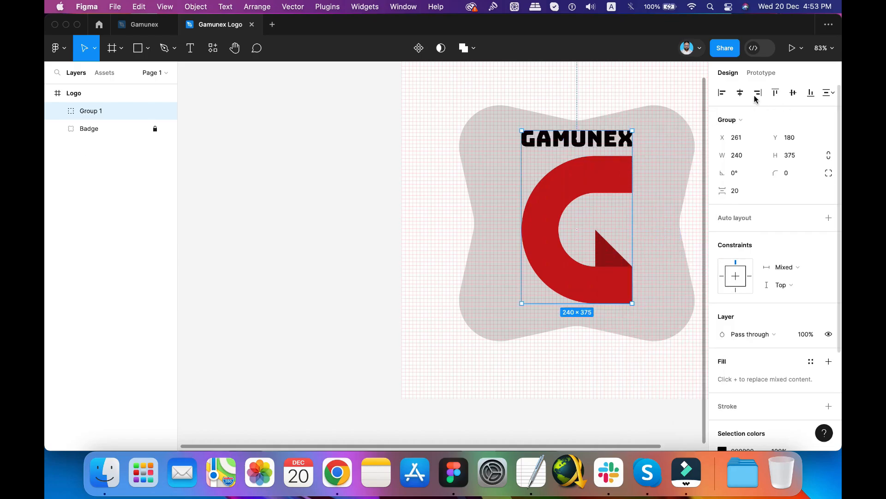
left_click(740, 93)
left_click(792, 93)
Check the alignment and spacing of the GAMUNEX lettering and the G inside their group on the badge.
double_click(619, 197)
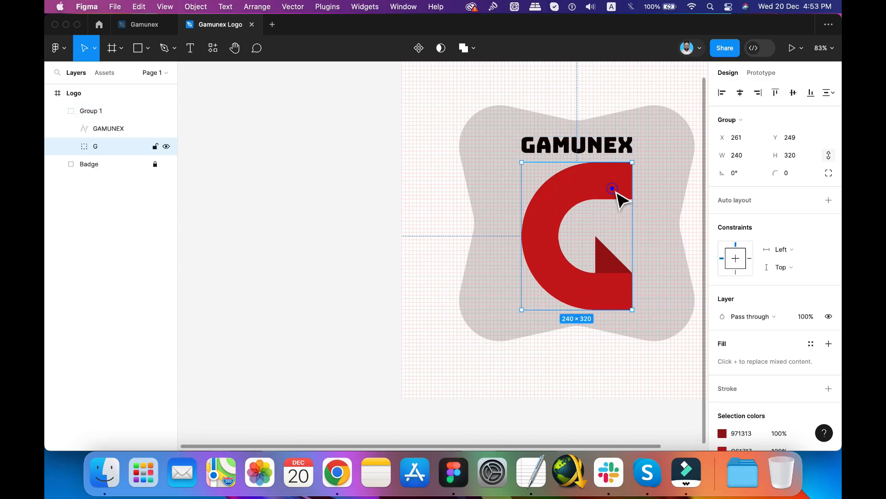
left_click(615, 154, "shift")
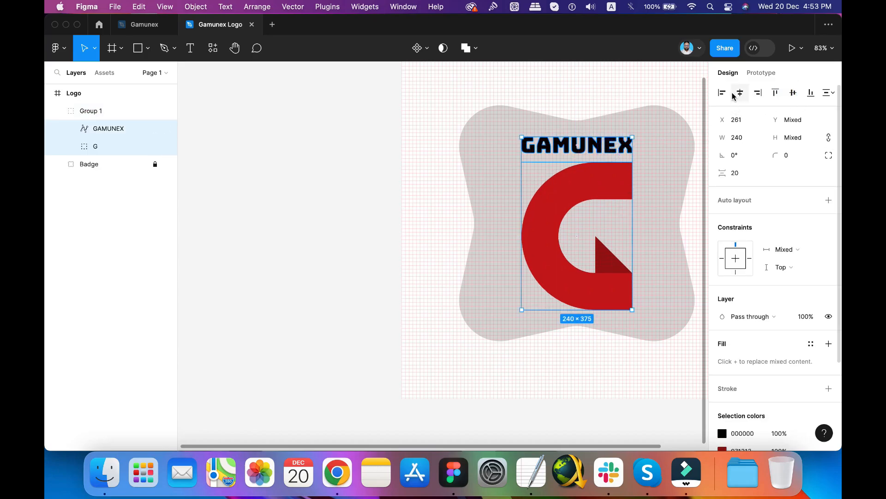
left_click(56, 112)
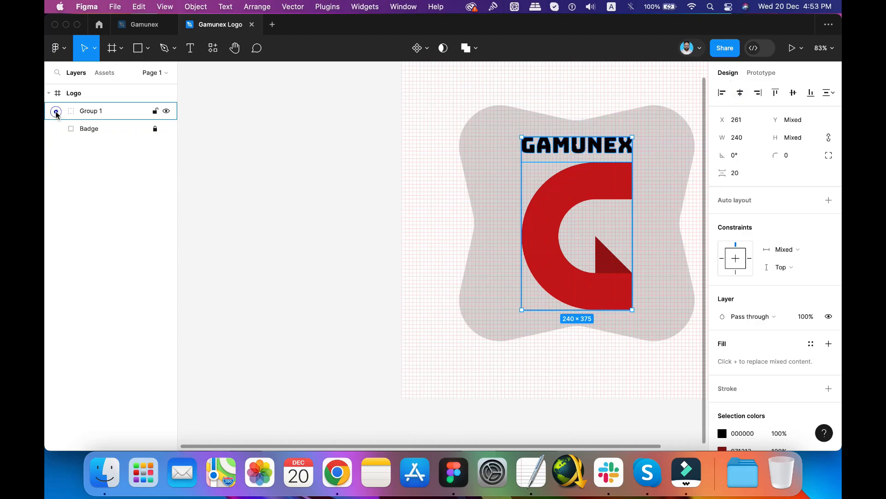
left_click(91, 113)
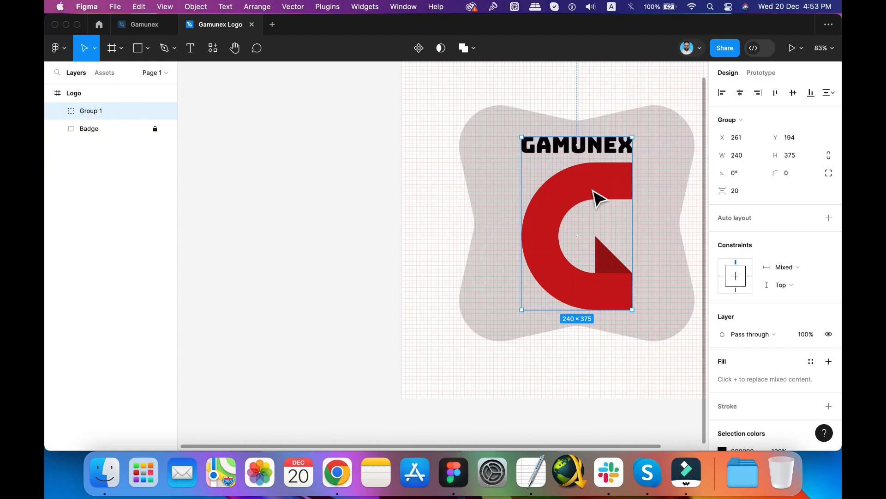
scroll(386, 243, "down", 4)
scroll(386, 243, "right", 4)
scroll(386, 243, "up", 3)
scroll(386, 243, "right", 3)
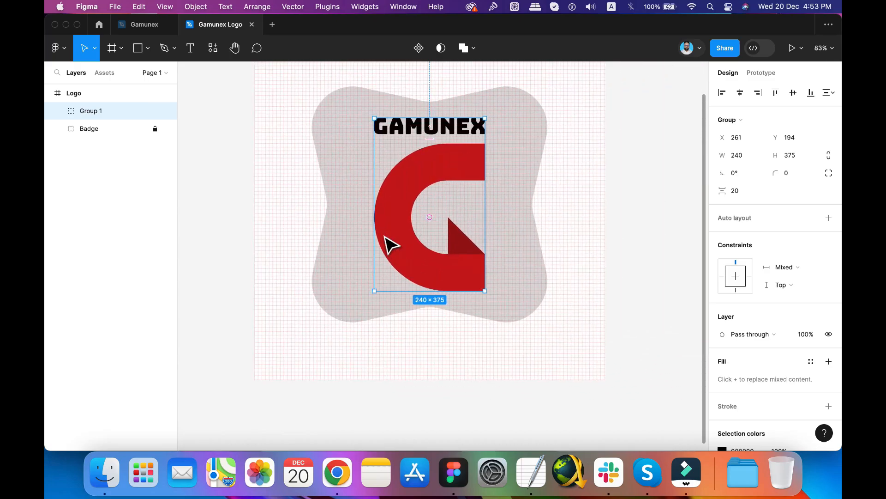
Unlock the Badge layer and center it horizontally and vertically in the Logo frame.
left_click(529, 140)
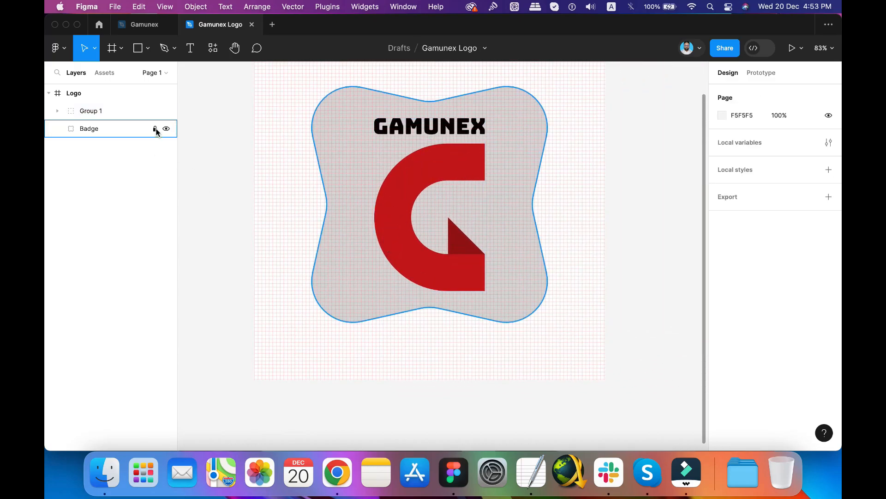
left_click(156, 130)
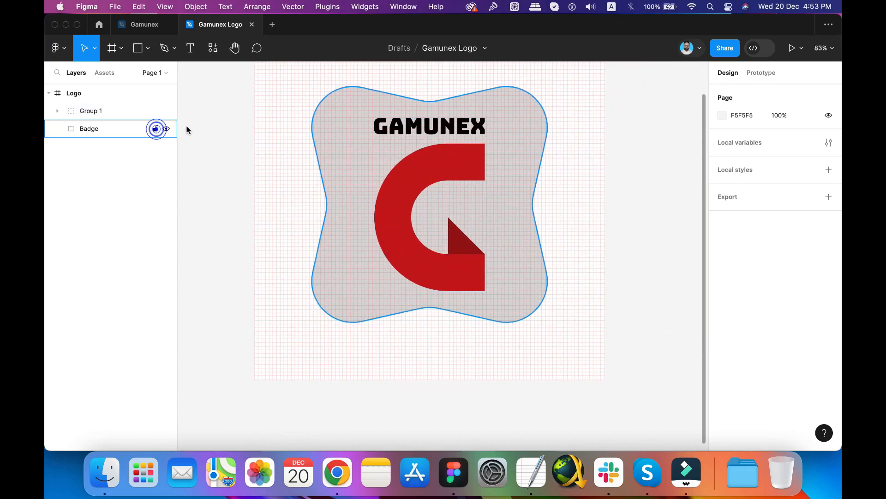
left_click(523, 126)
left_click(741, 93)
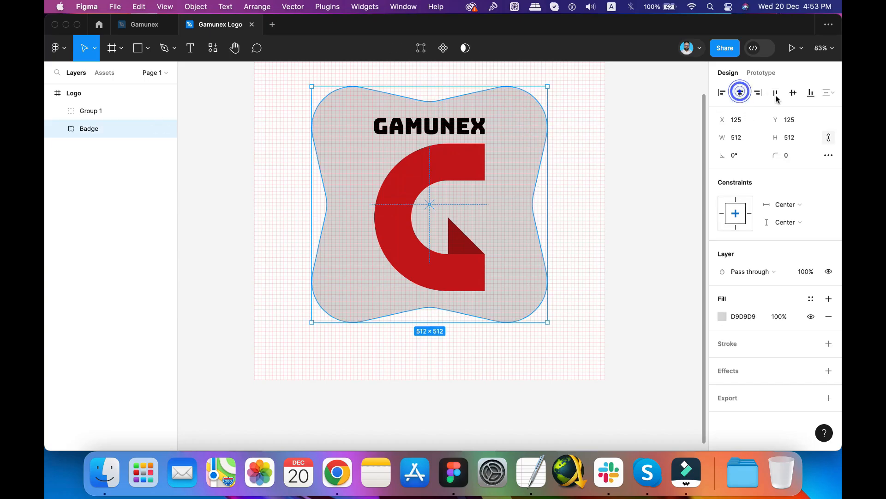
left_click(792, 94)
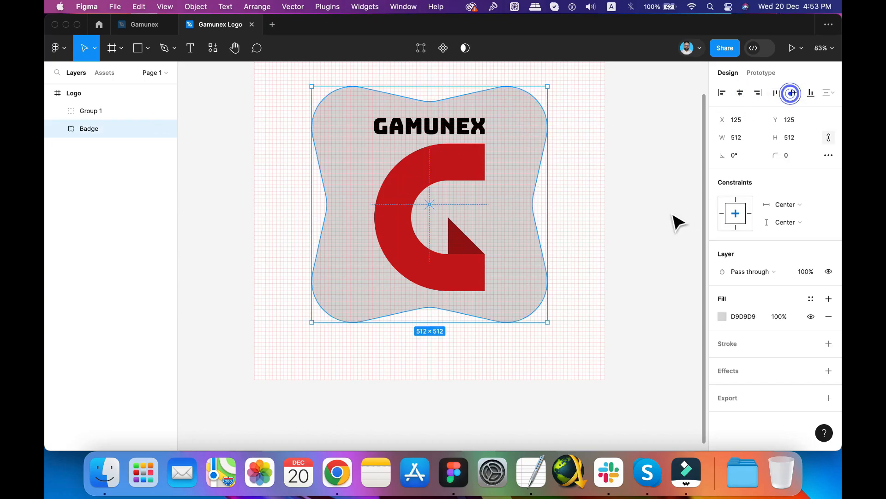
left_click(653, 179)
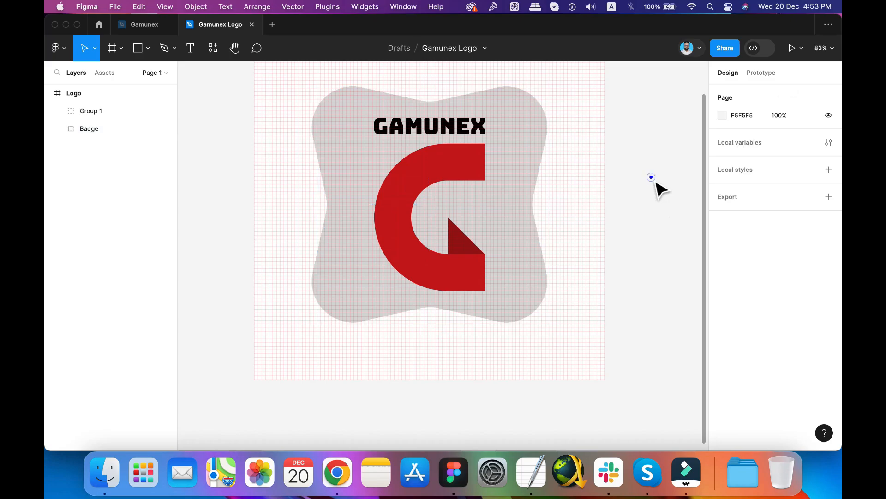
left_click(448, 173)
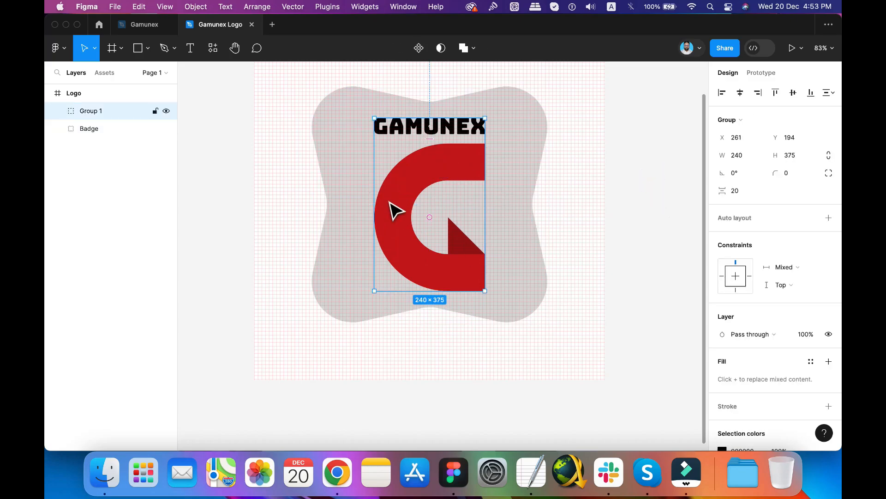
left_click(510, 153)
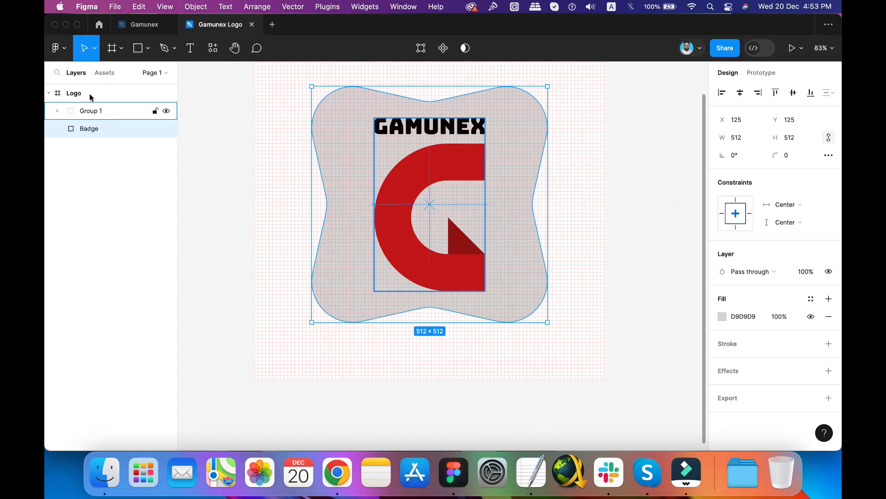
Hide the 8px layout grid on the Logo frame.
left_click(74, 93)
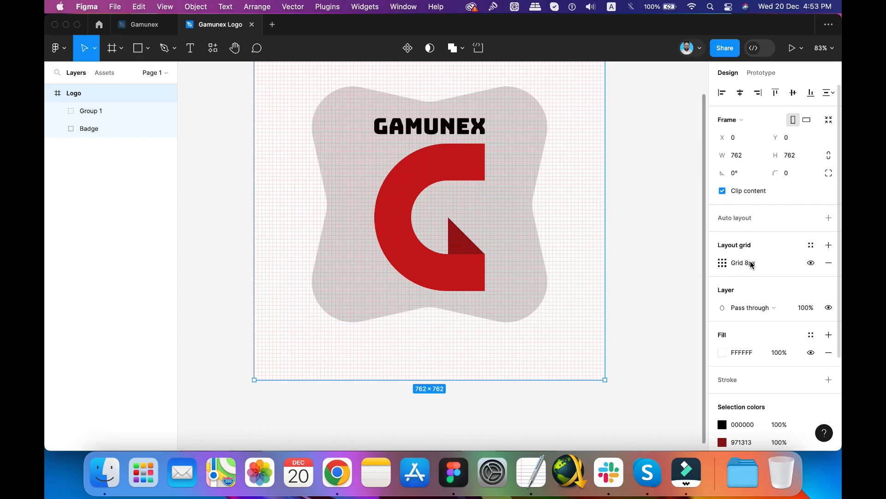
left_click(810, 263)
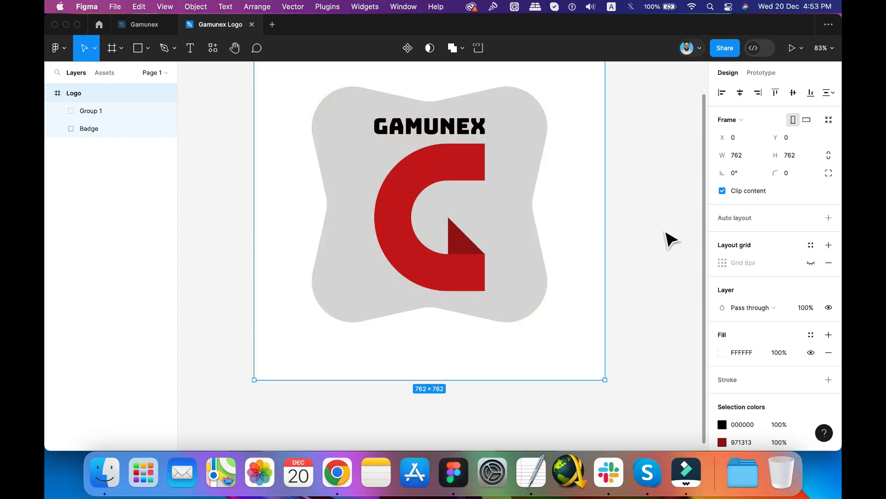
left_click(661, 226)
scroll(651, 278, "up", 3)
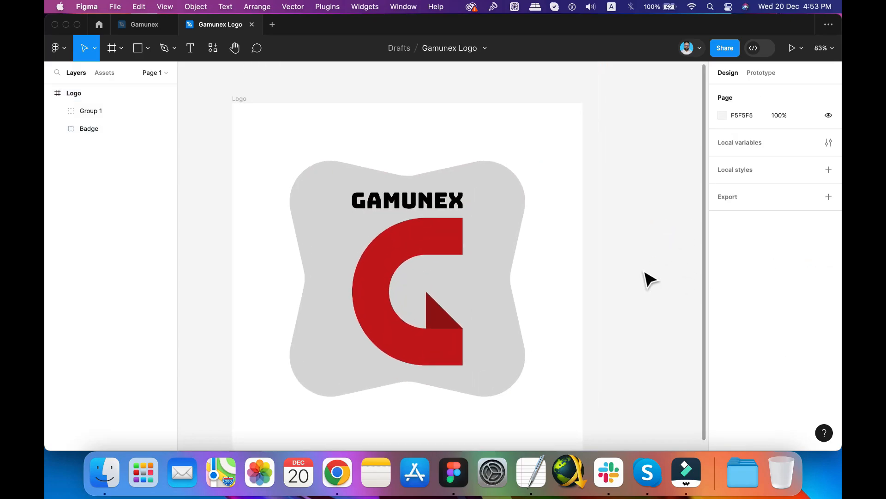
Set the Badge shape's fill to white, FFFFFF.
left_click(105, 129)
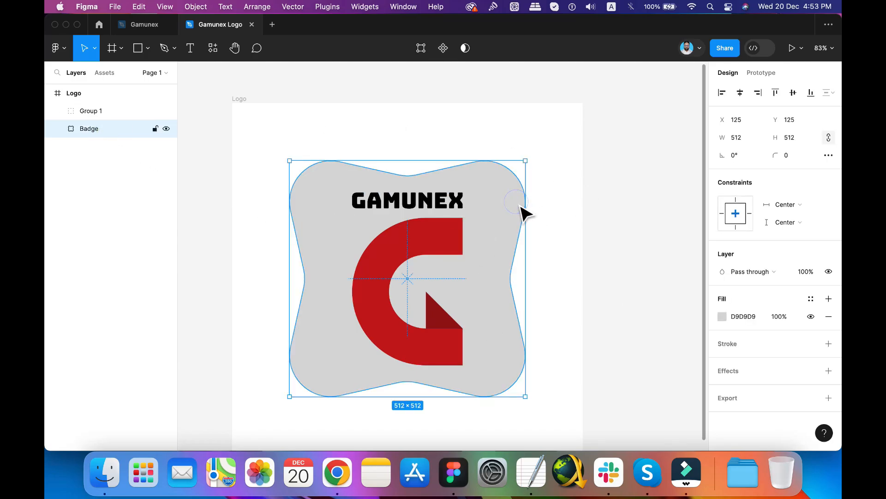
left_click(753, 315)
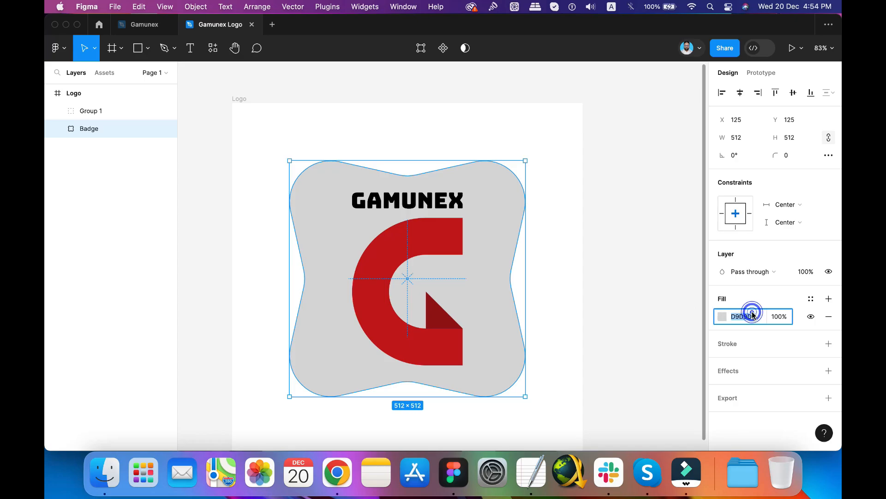
type("fff")
key("Tab")
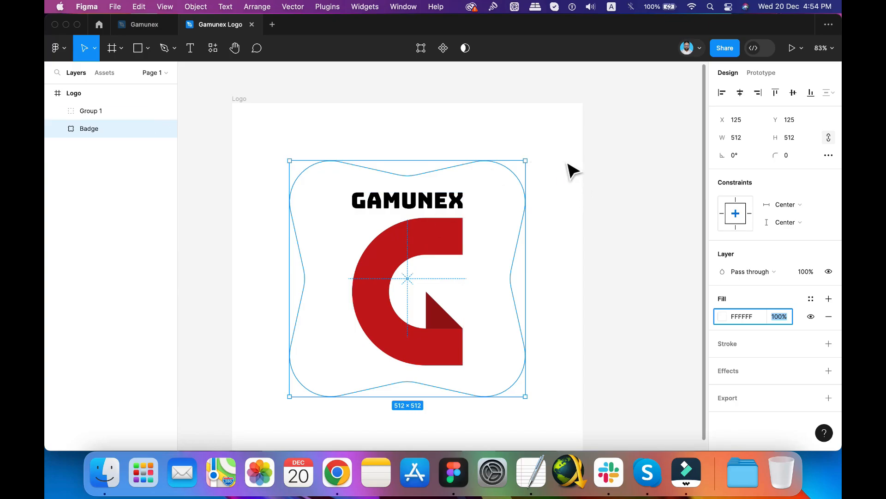
Copy the red fill C61717 from the G's Union shape and apply it as the Logo frame's fill.
left_click(415, 237)
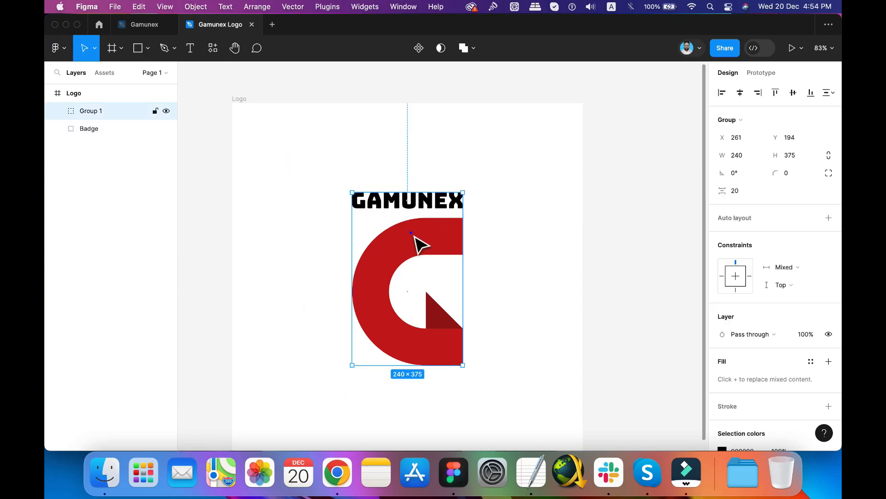
left_click(415, 238)
left_click(415, 238)
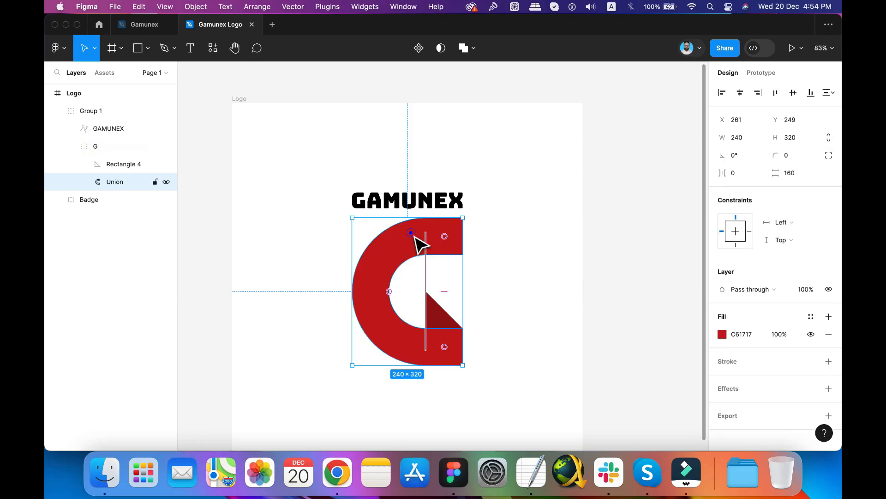
left_click(749, 333)
key("super+c")
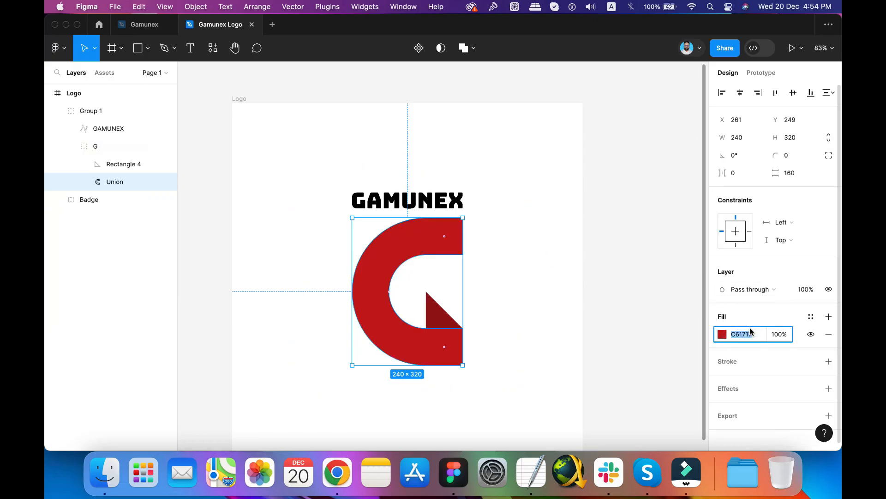
left_click(582, 231)
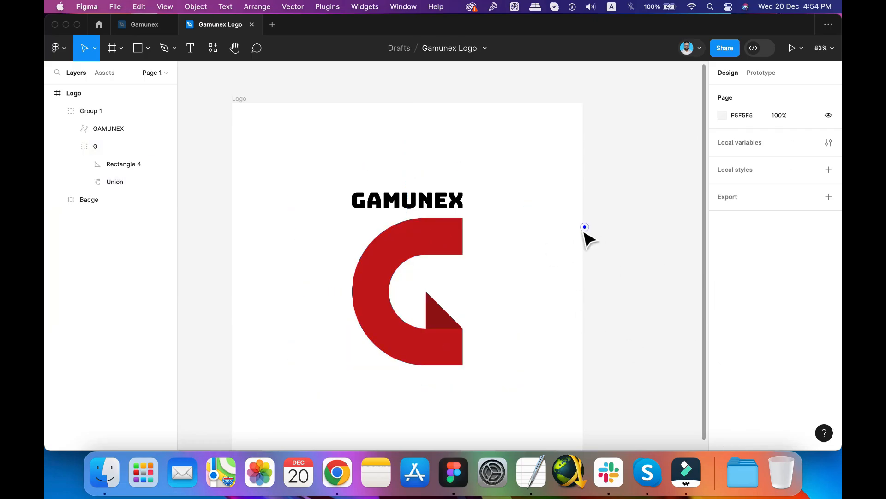
left_click(238, 100)
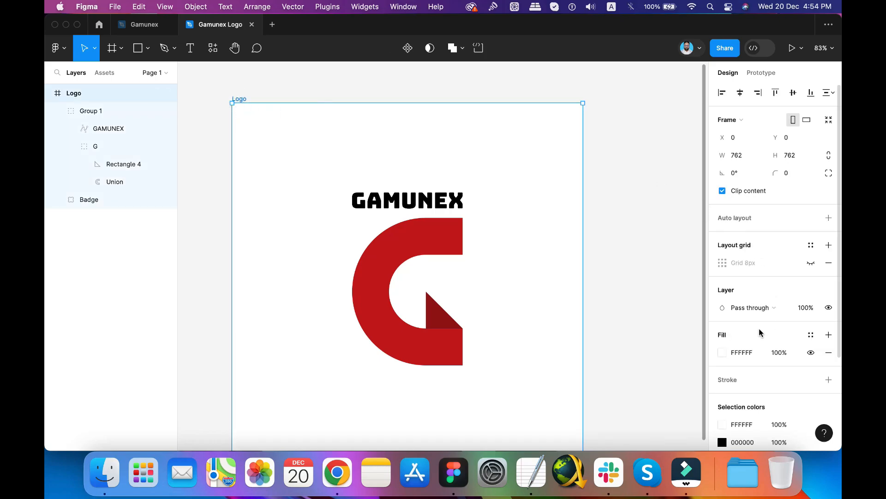
left_click(753, 354)
key("super+v")
key("Tab")
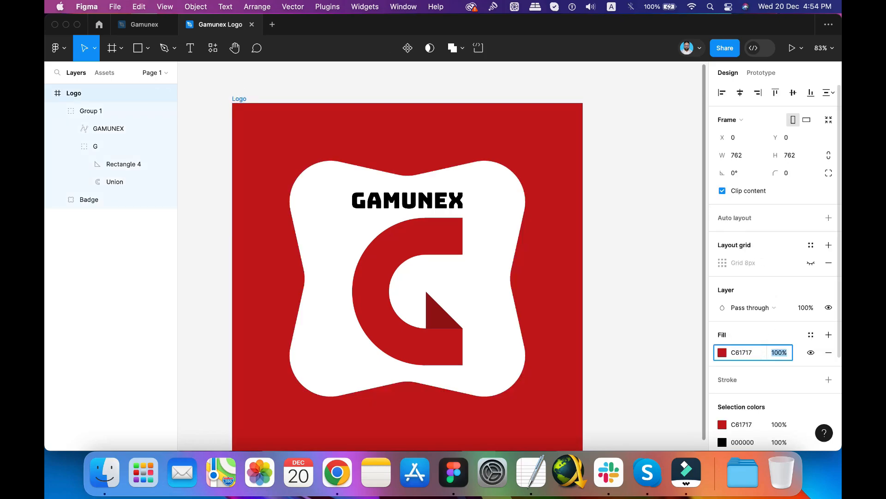
left_click(646, 230)
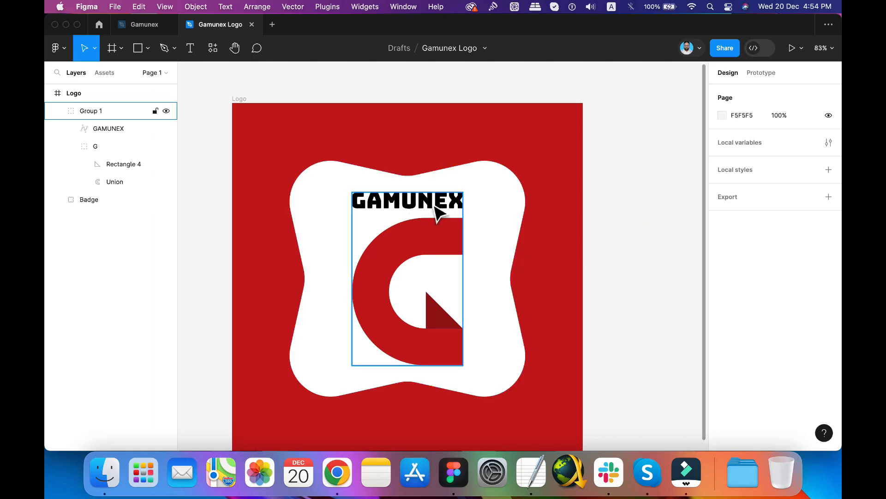
Rotate the G group inside Group 1 to 90° so it opens upward, and collapse its layers.
double_click(426, 237)
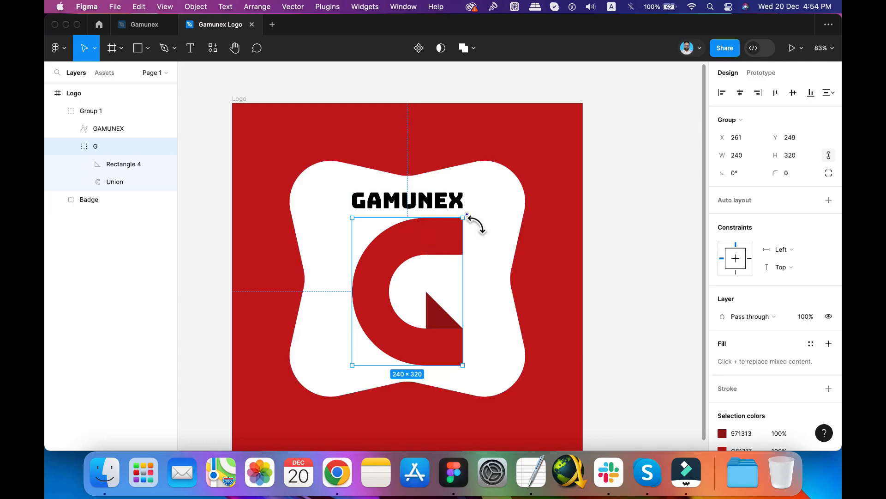
left_click_drag(471, 223, 374, 274)
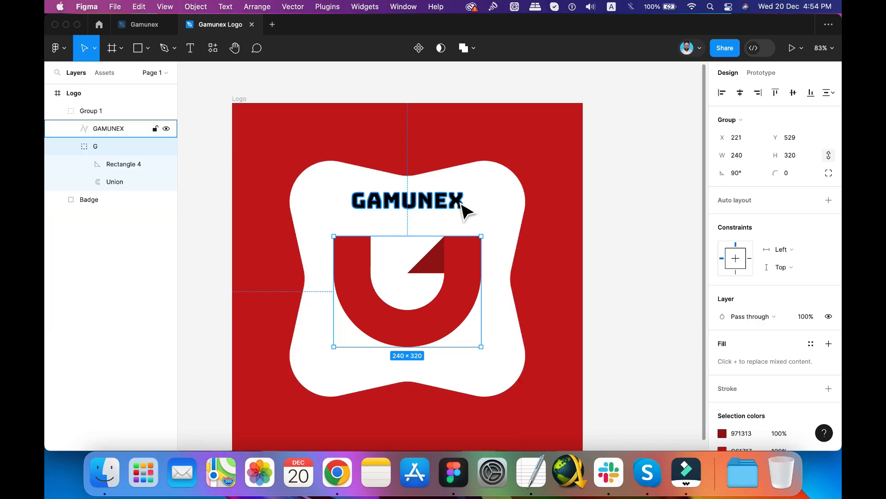
key("alt+l")
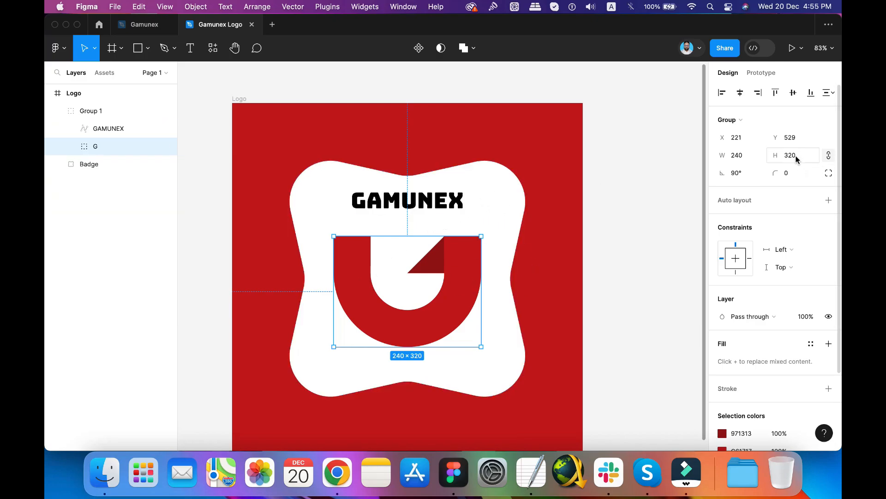
Constrain the GAMUNEX lettering's proportions and set its width to 320.
left_click(444, 206)
left_click(742, 141)
type("3")
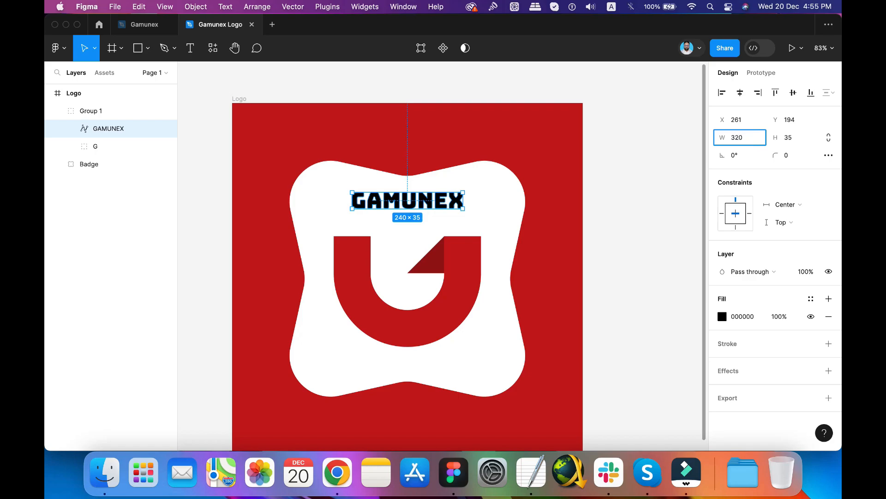
left_click(828, 138)
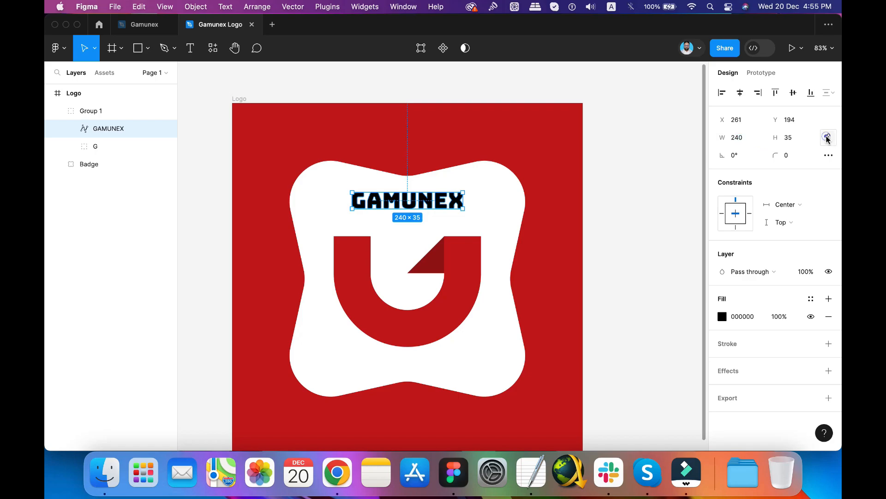
left_click(752, 139)
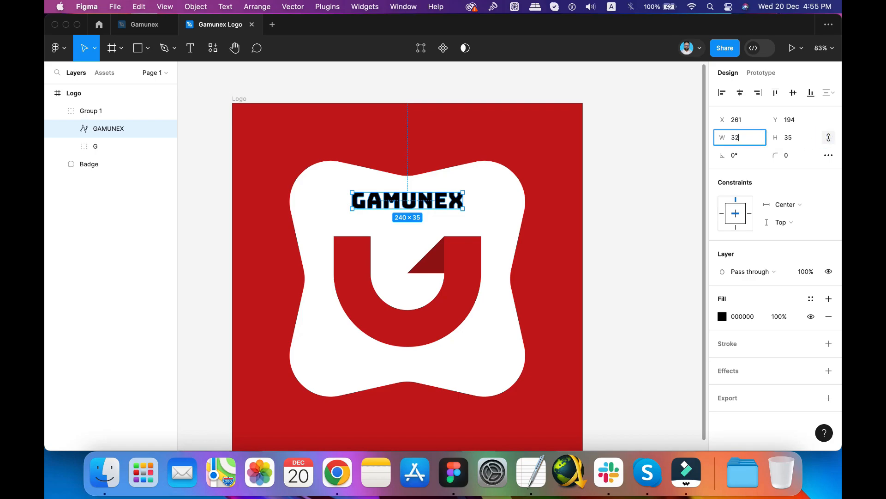
type("320")
key("Tab")
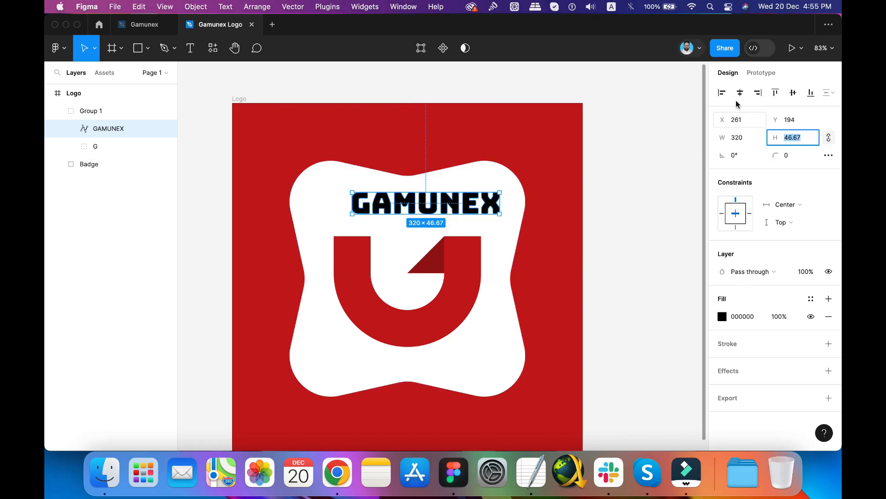
Release the GAMUNEX lettering's proportion constraint and set its height to 46.
left_click(829, 137)
left_click(803, 139)
key("Right")
key("Return")
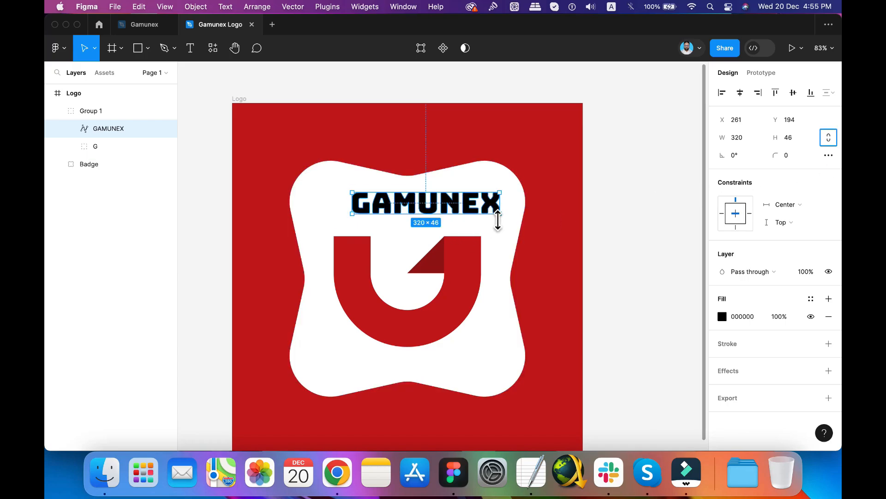
Align the horizontal centers of the GAMUNEX lettering and the rotated G.
left_click(494, 208)
left_click(739, 92)
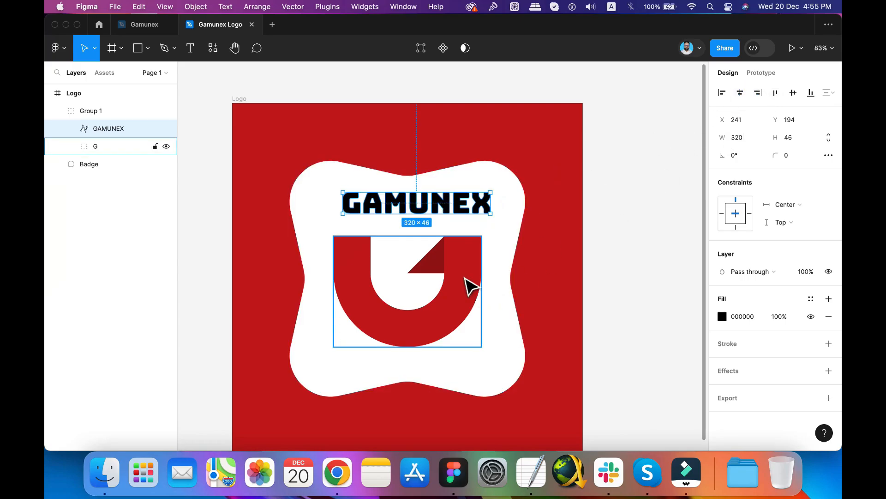
left_click(461, 271, "shift")
left_click(740, 93)
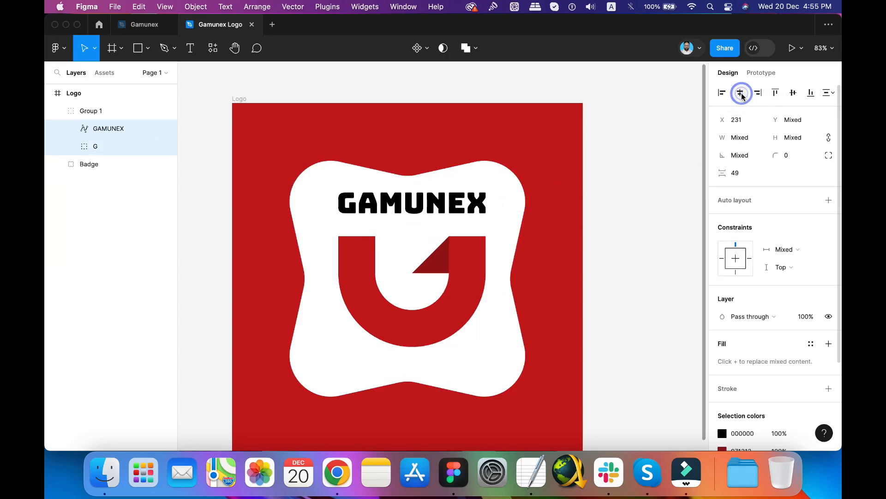
Set the vertical spacing between the GAMUNEX lettering and the G to 40.
left_click(744, 175)
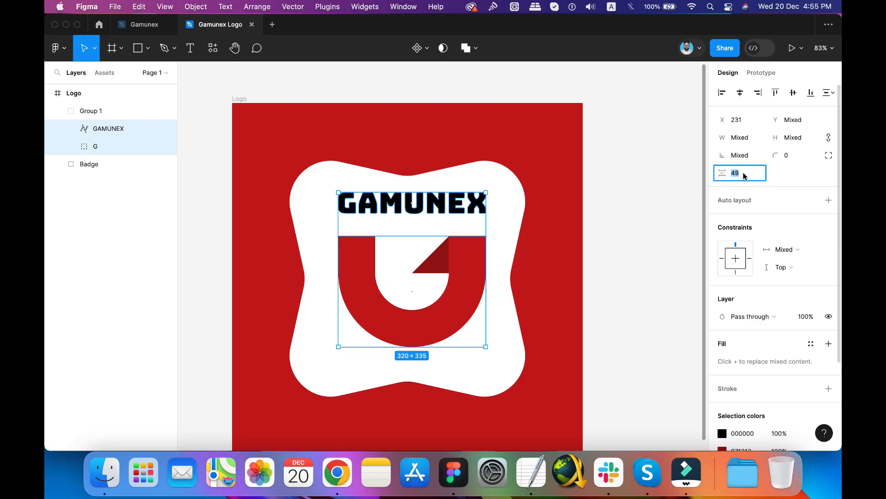
type("40")
key("Tab")
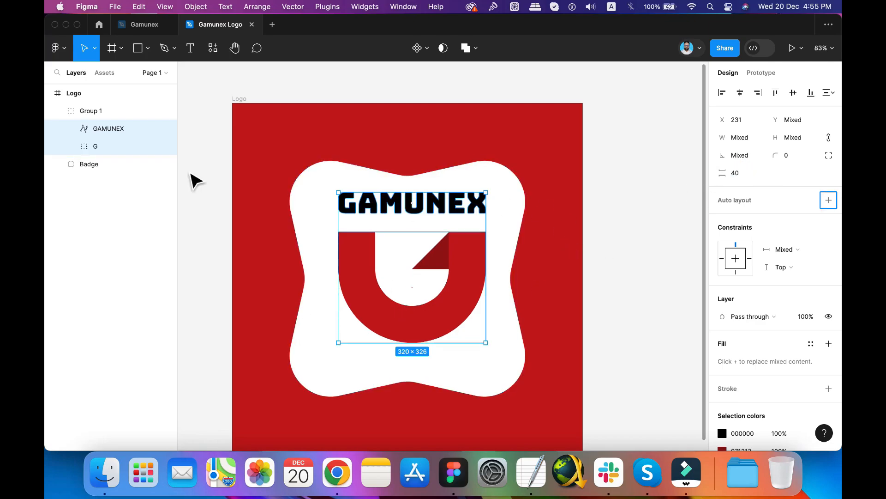
Collapse Group 1 and center it horizontally and vertically in the Logo frame.
left_click(57, 111)
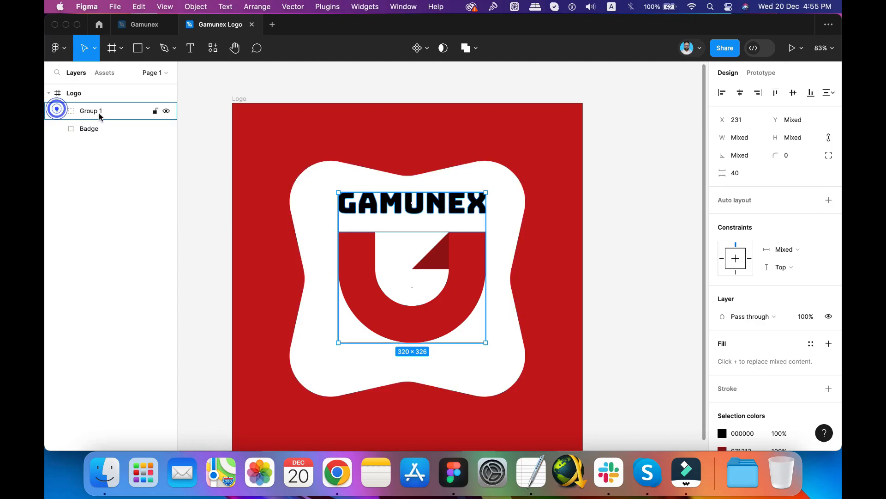
left_click(99, 113)
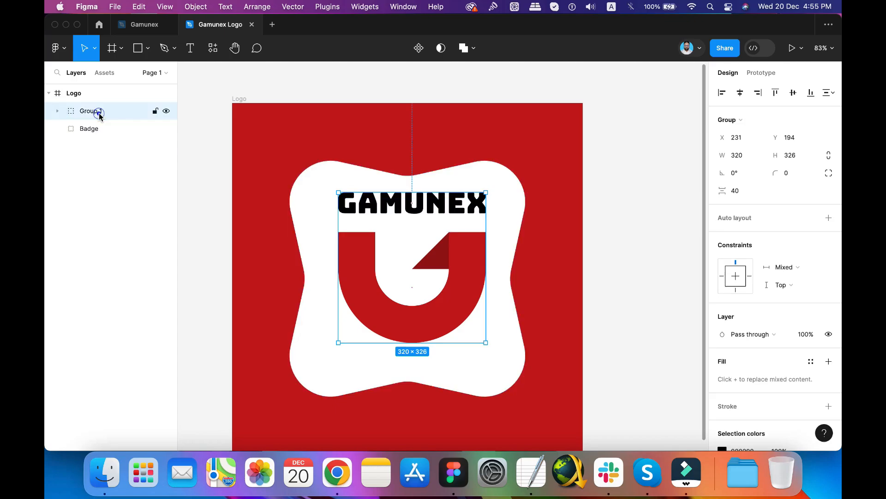
left_click(739, 93)
left_click(792, 93)
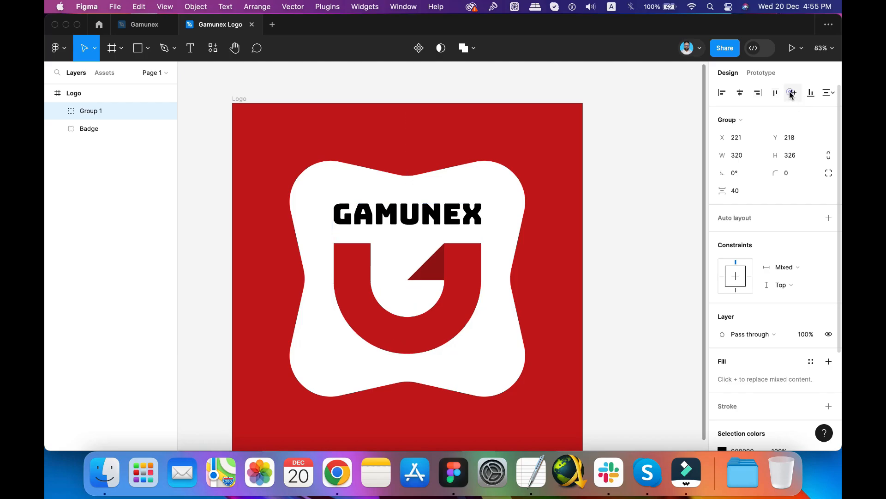
Add a drop shadow to the Badge with blur 120 and Y offset 0.
left_click(515, 224)
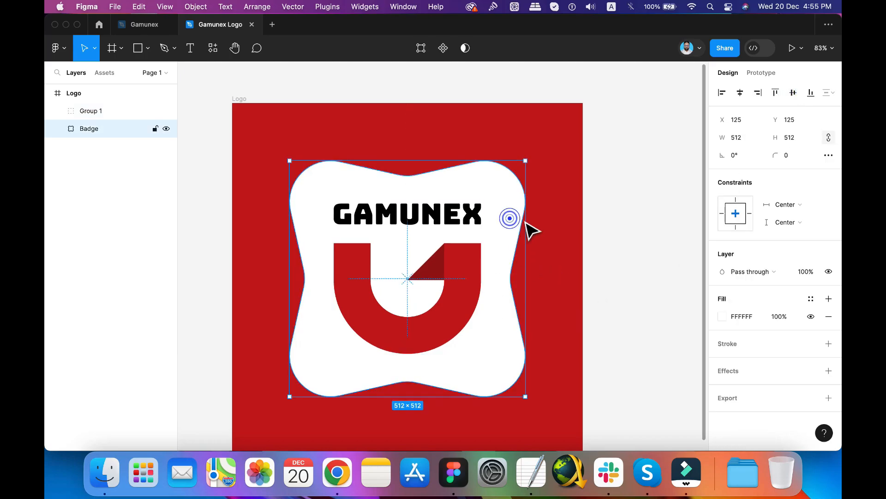
left_click(828, 370)
left_click(722, 388)
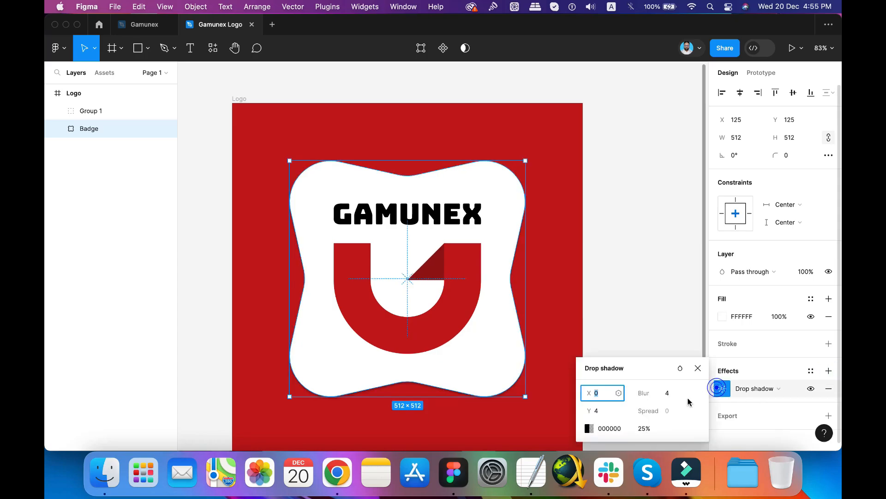
left_click(670, 393)
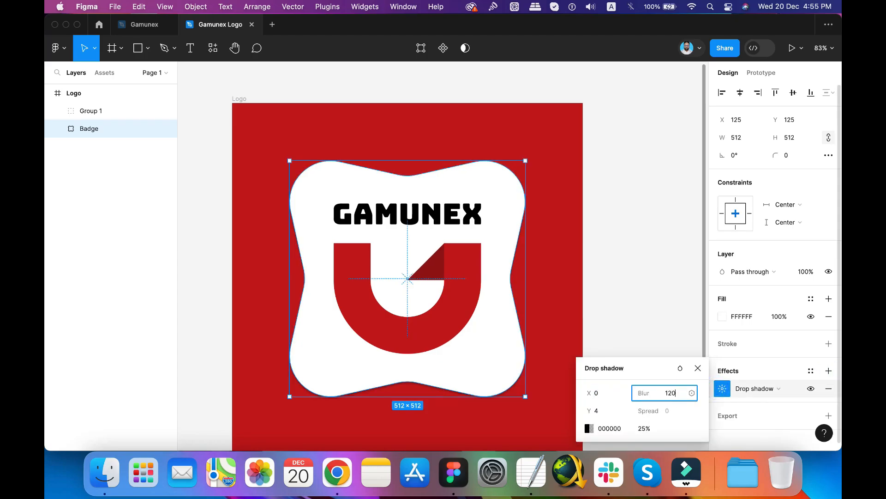
left_click(610, 412)
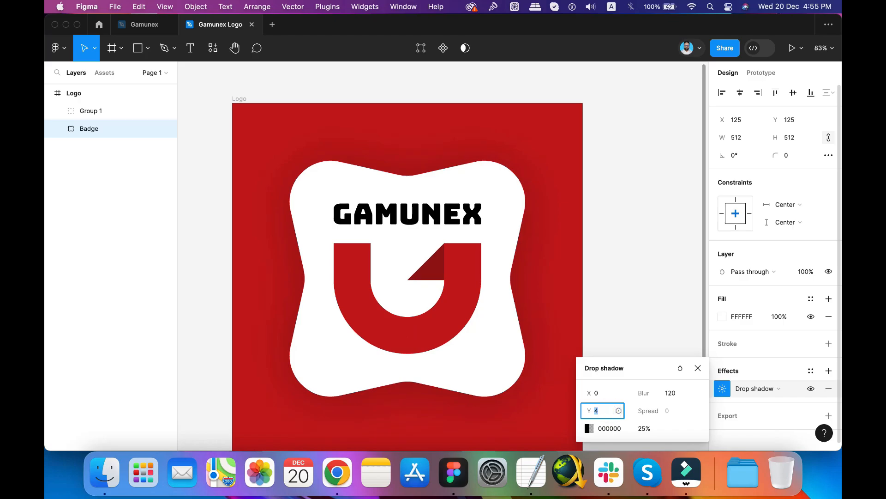
left_click(650, 429)
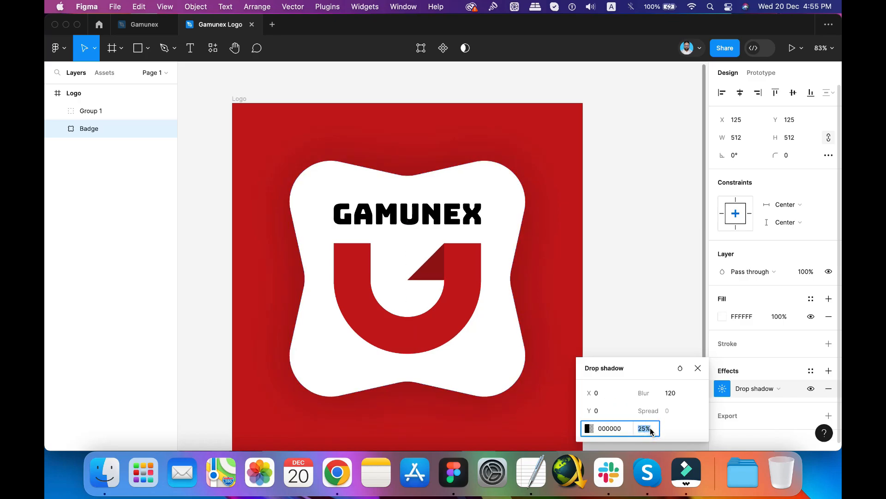
left_click(698, 369)
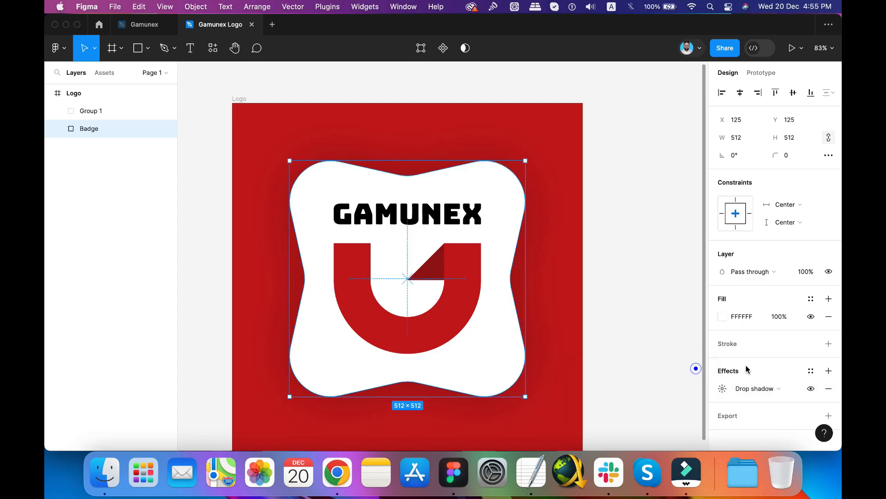
Add a second effect to the Badge and change its type to Inner shadow.
left_click(828, 371)
left_click(722, 388)
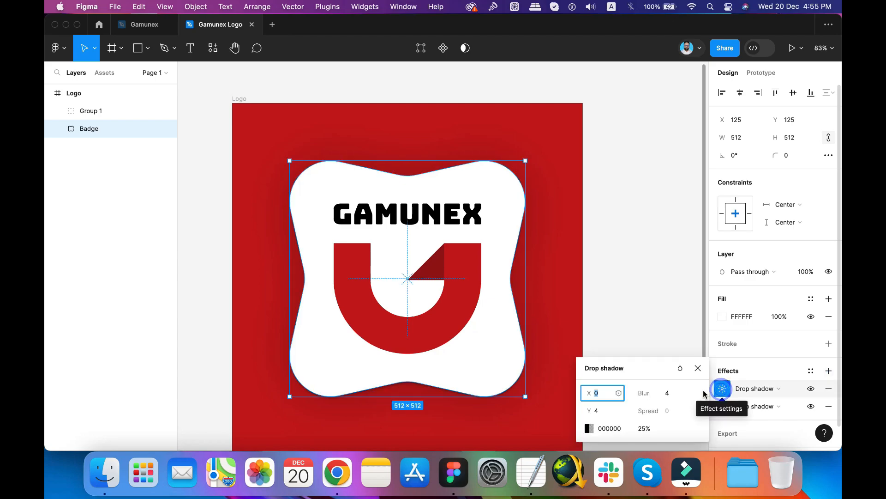
left_click(722, 389)
left_click(784, 389)
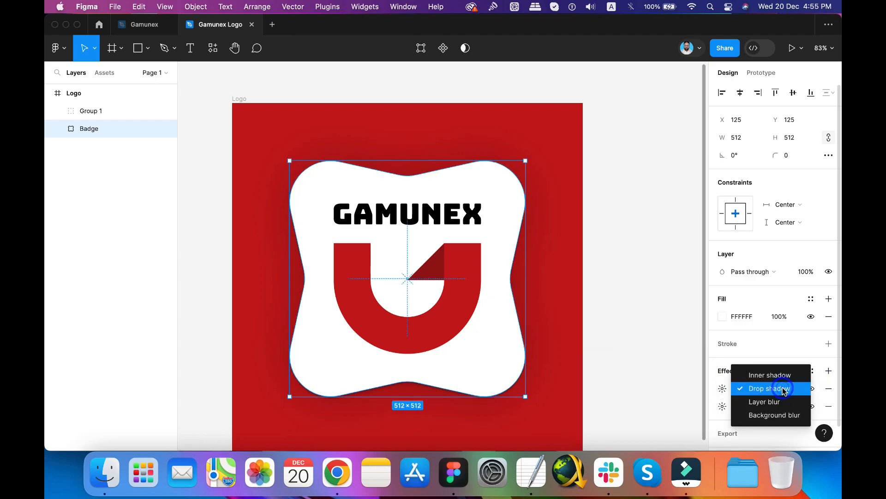
left_click(778, 375)
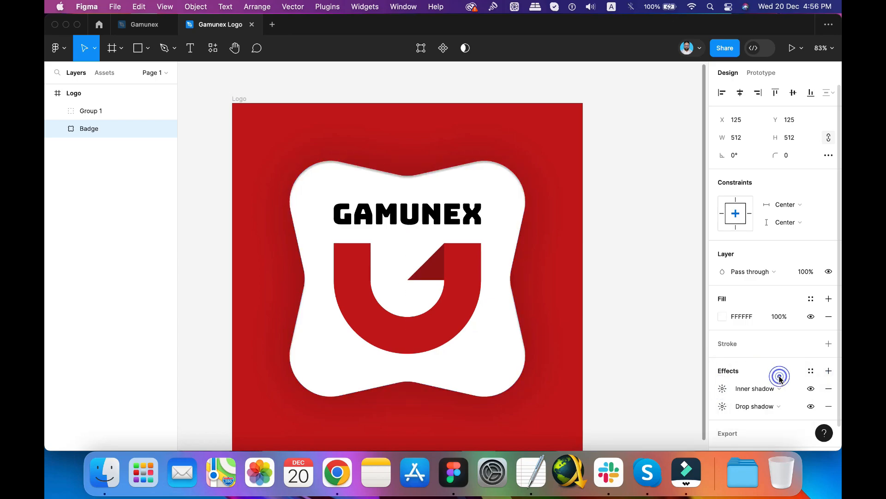
Set the Badge's inner shadow color to 971313 at 20% opacity.
left_click(723, 390)
left_click(610, 429)
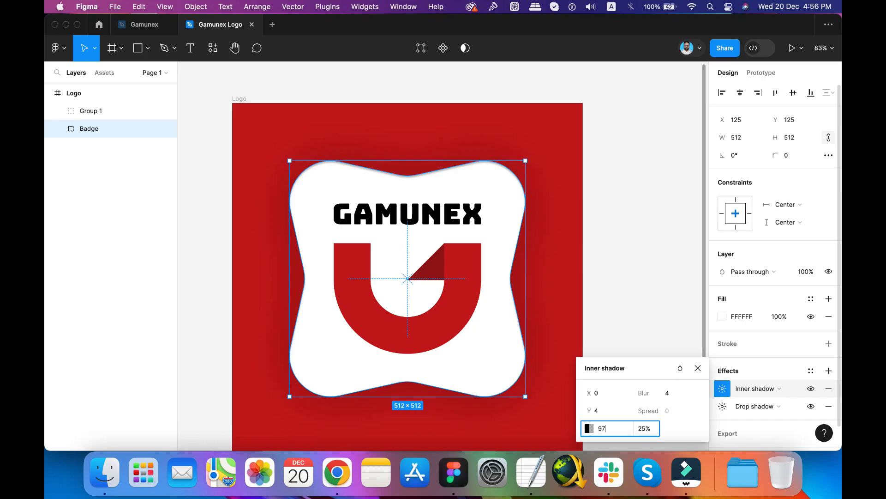
type("971")
key("Tab")
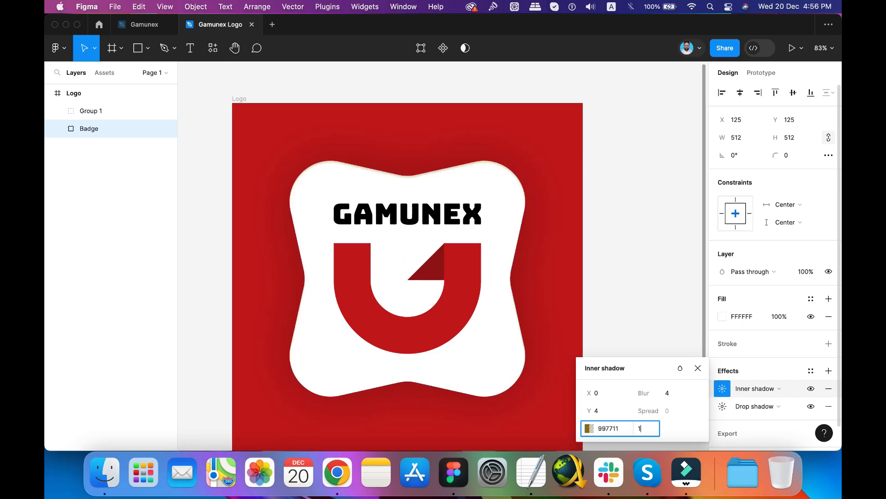
key("shift+Tab")
type("9")
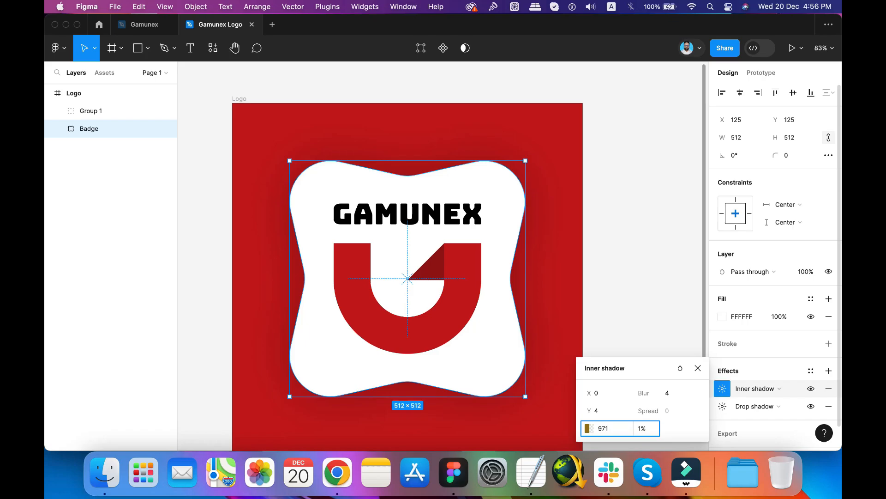
key("Tab")
Set the inner shadow's Y offset to 0 and blur to 20, then close its settings and deselect the Badge.
left_click(612, 415)
type("0")
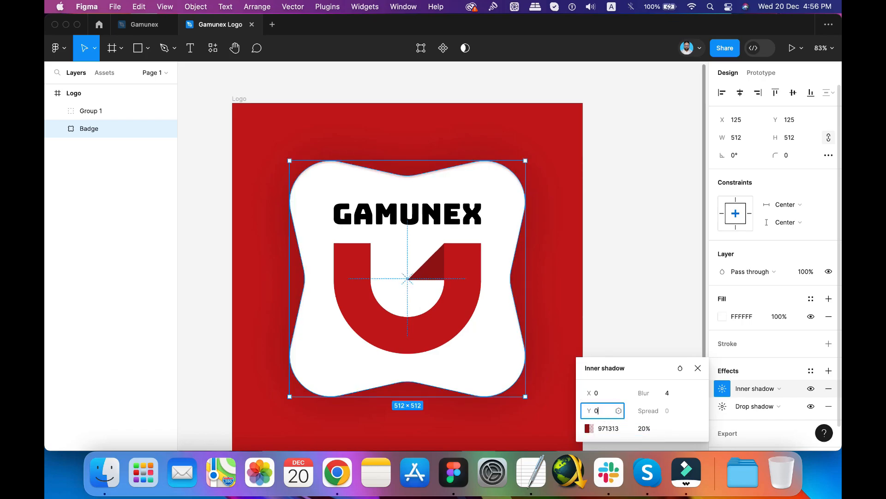
left_click(674, 393)
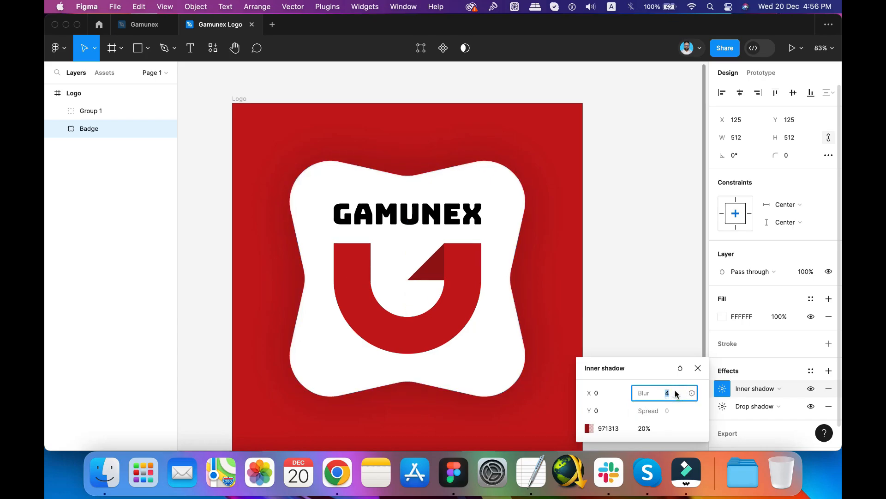
type("20")
key("Tab")
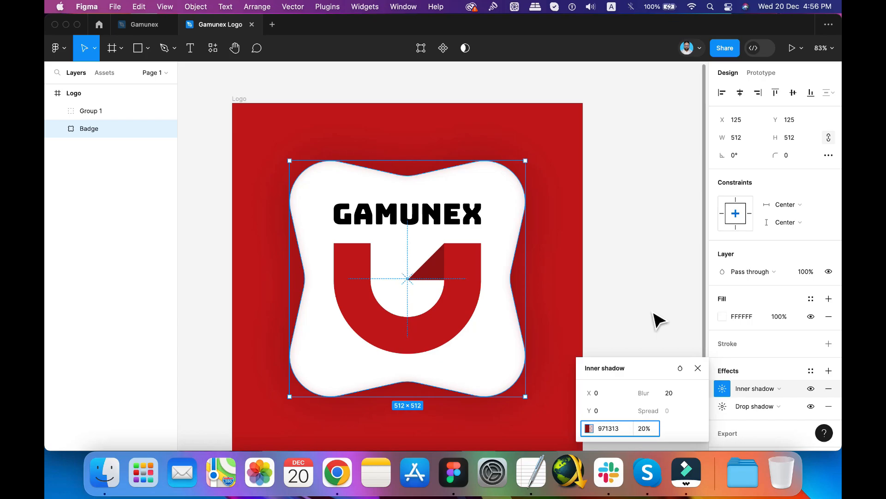
left_click(699, 369)
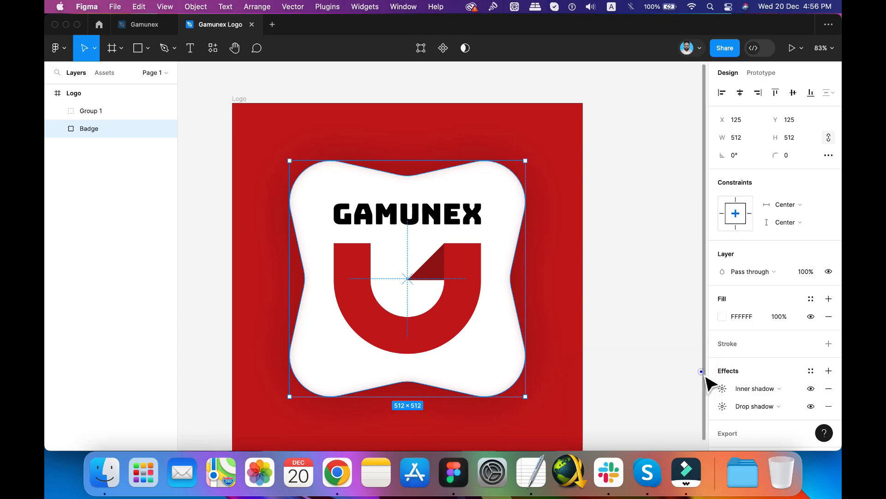
left_click(637, 290)
scroll(629, 223, "down", 3)
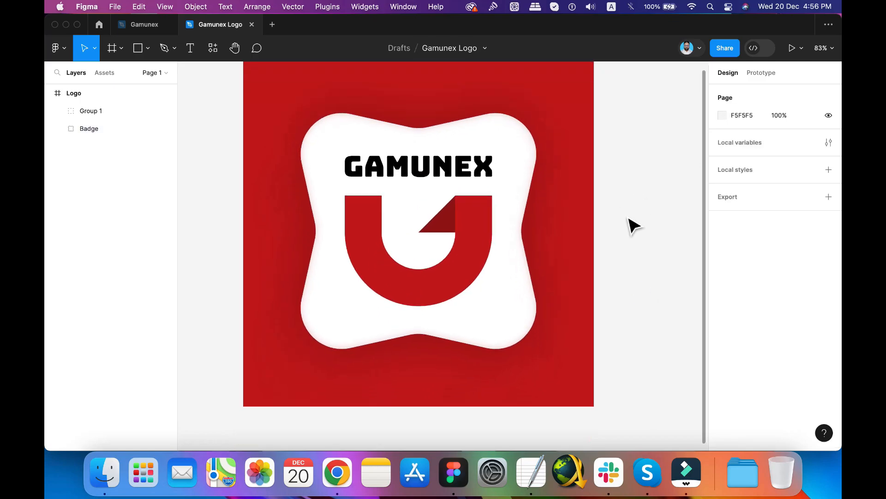
scroll(635, 225, "up", 2)
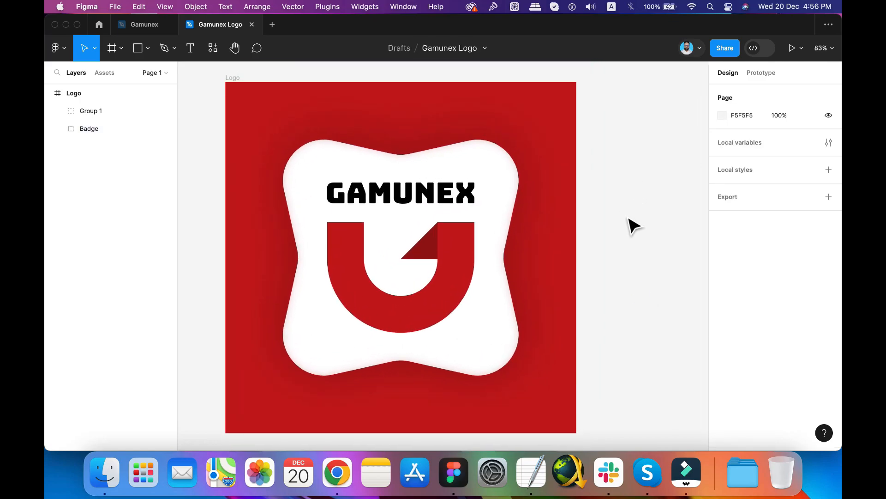